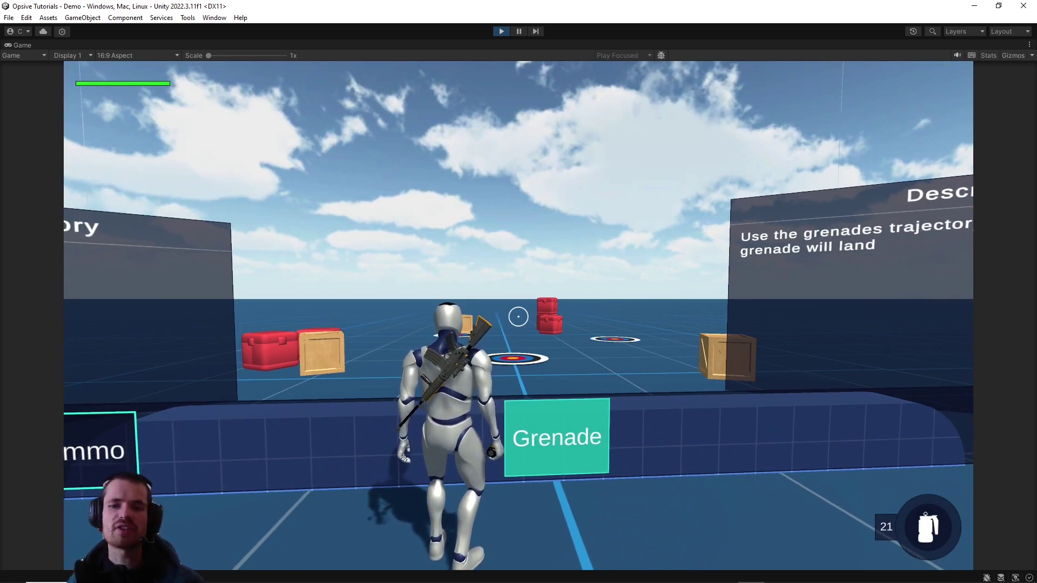
Step: Try out aiming and throwing grenades in the running demo scene, and stop play mode
{"action": "right_click", "coordinate": [519, 317]}
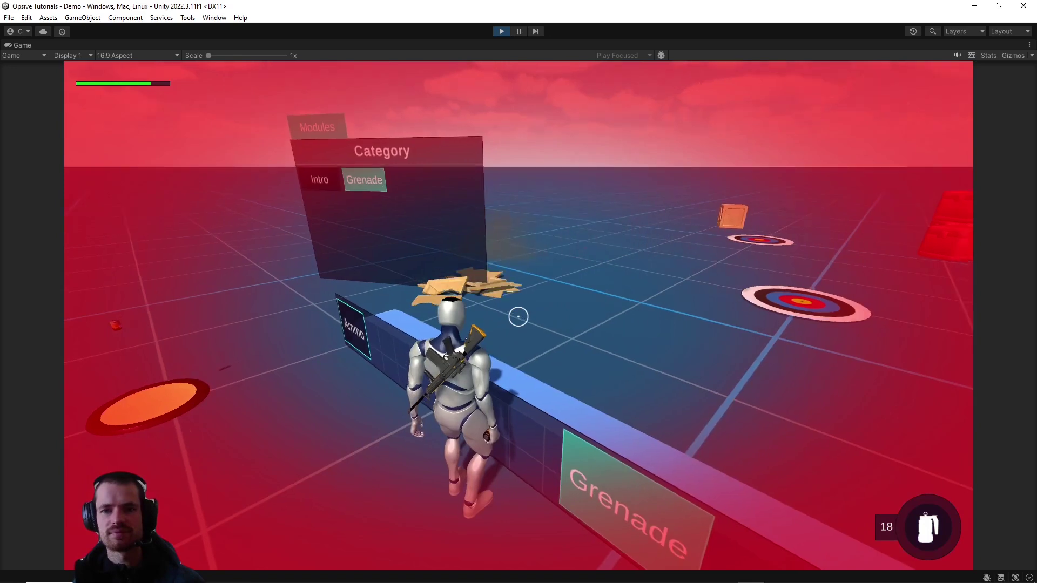
{"action": "key", "text": "ctrl+p"}
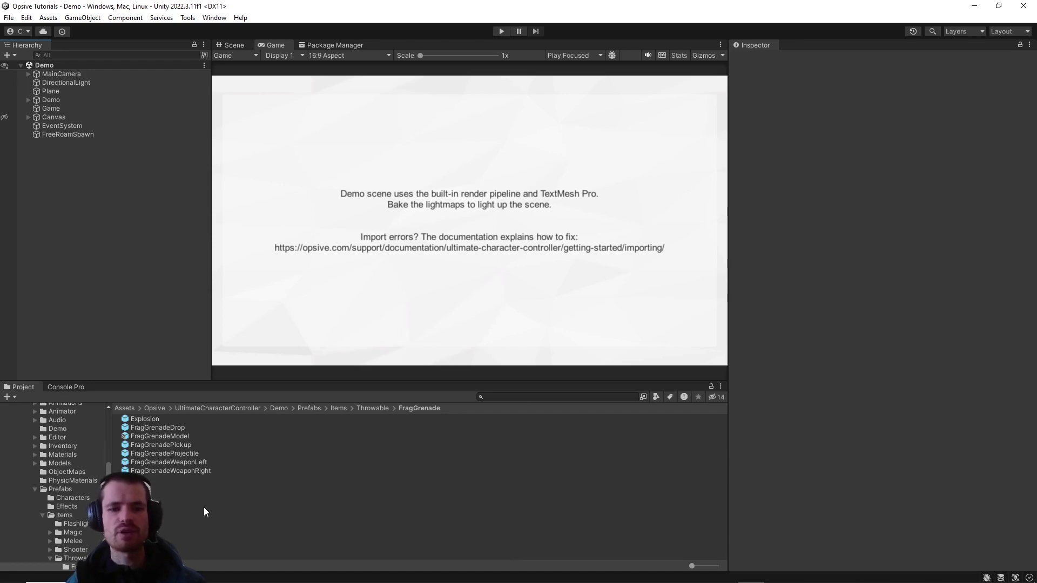
Step: Inspect the FragGrenadeProjectile, FragGrenadeWeaponRight and FragGrenadeModel prefabs in the FragGrenade folder
{"action": "left_click", "coordinate": [196, 453]}
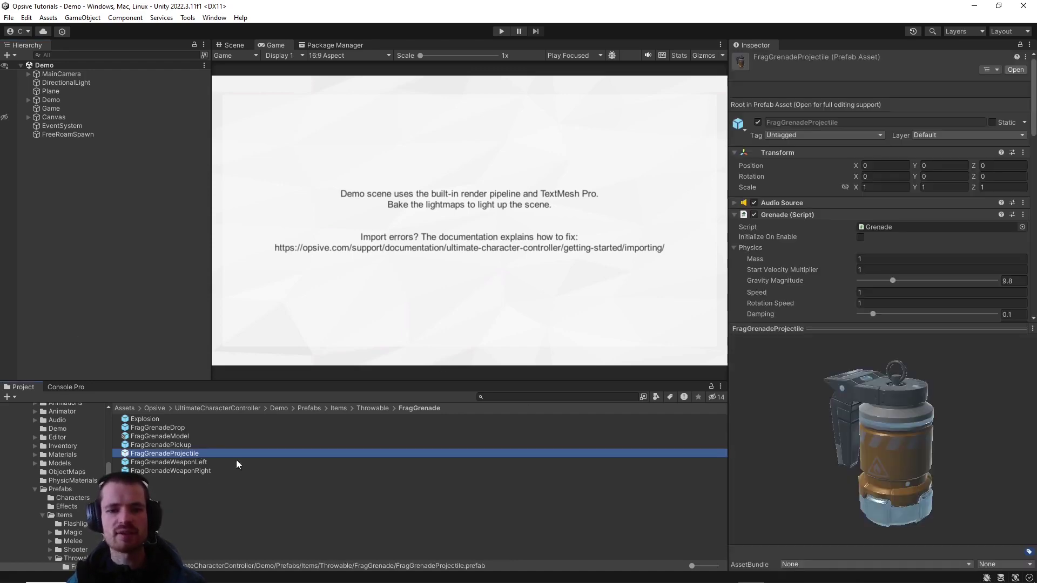
{"action": "left_click", "coordinate": [222, 471]}
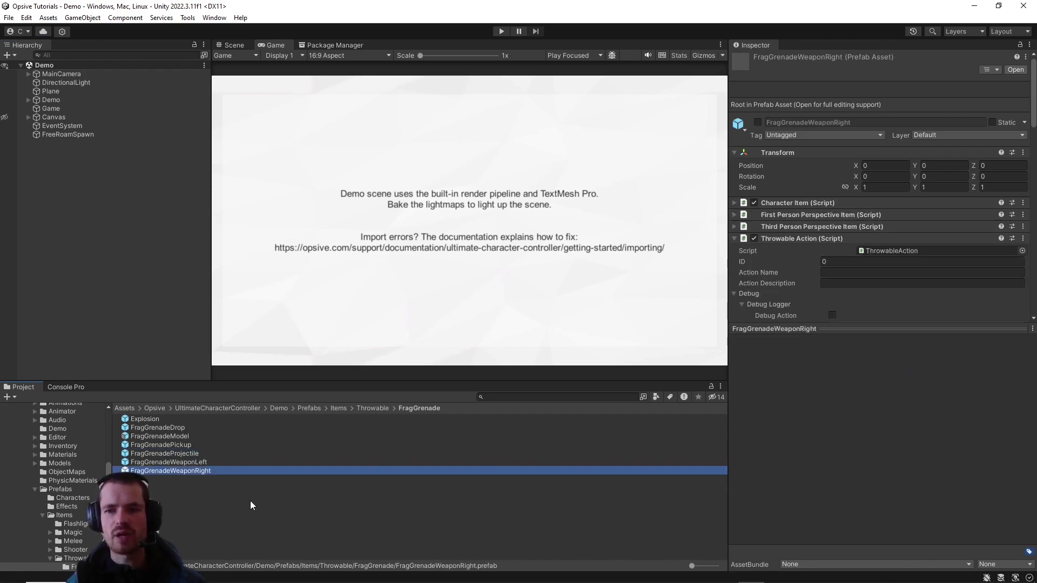
{"action": "left_click", "coordinate": [251, 501]}
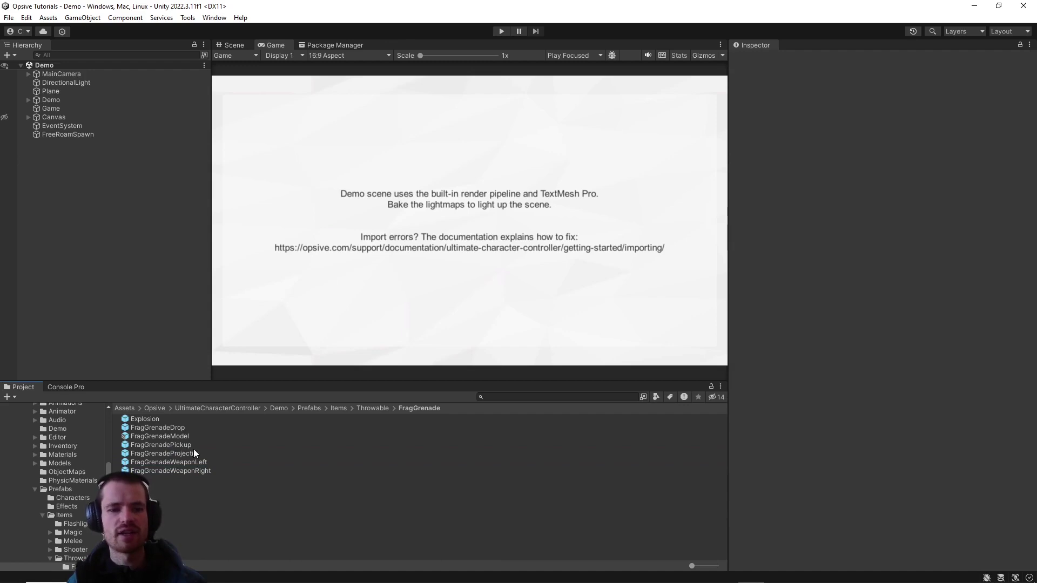
{"action": "left_click", "coordinate": [303, 437]}
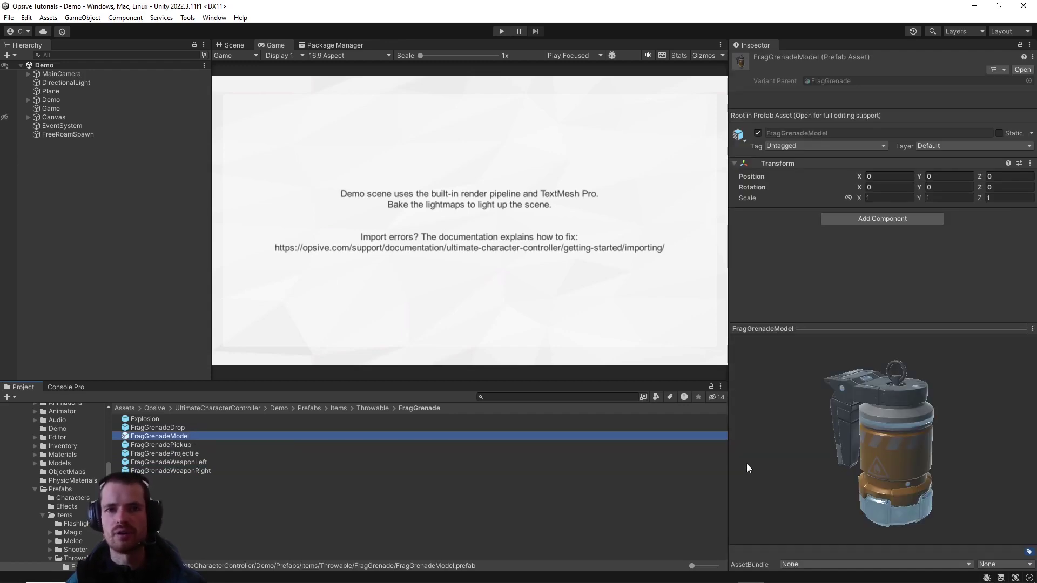
{"action": "left_click", "coordinate": [592, 504]}
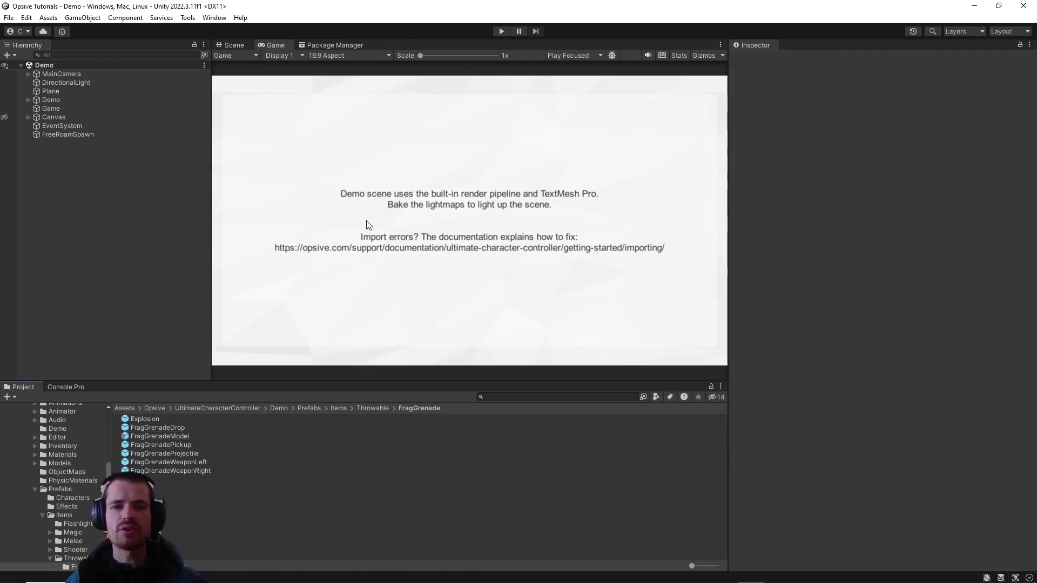
Step: Preview the M26 Grenade and M-84 Stun Grenade packages, and view the MK2 Grenade page on the Asset Store website
{"action": "left_click", "coordinate": [356, 46]}
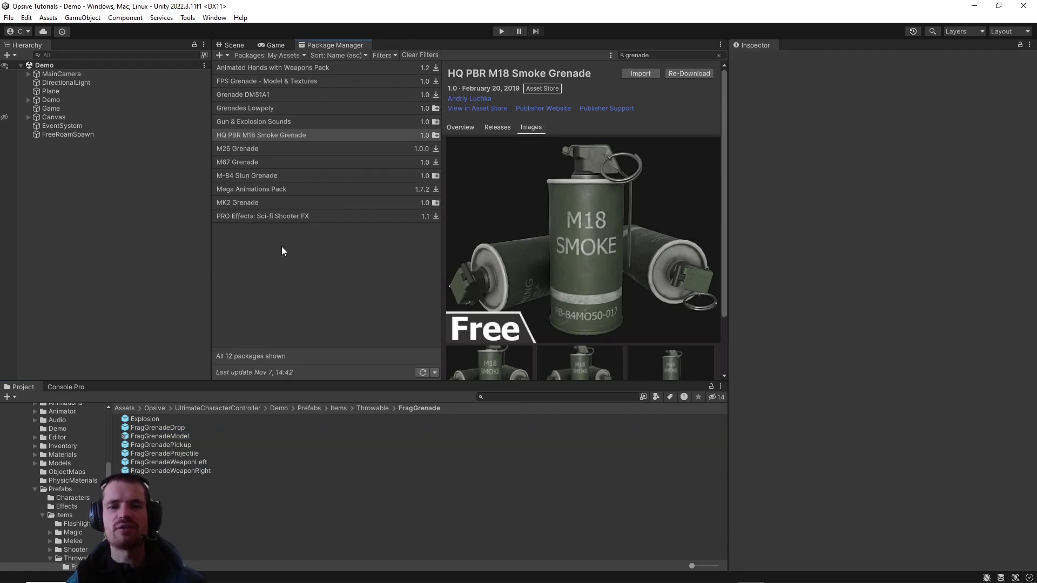
{"action": "left_click", "coordinate": [256, 147]}
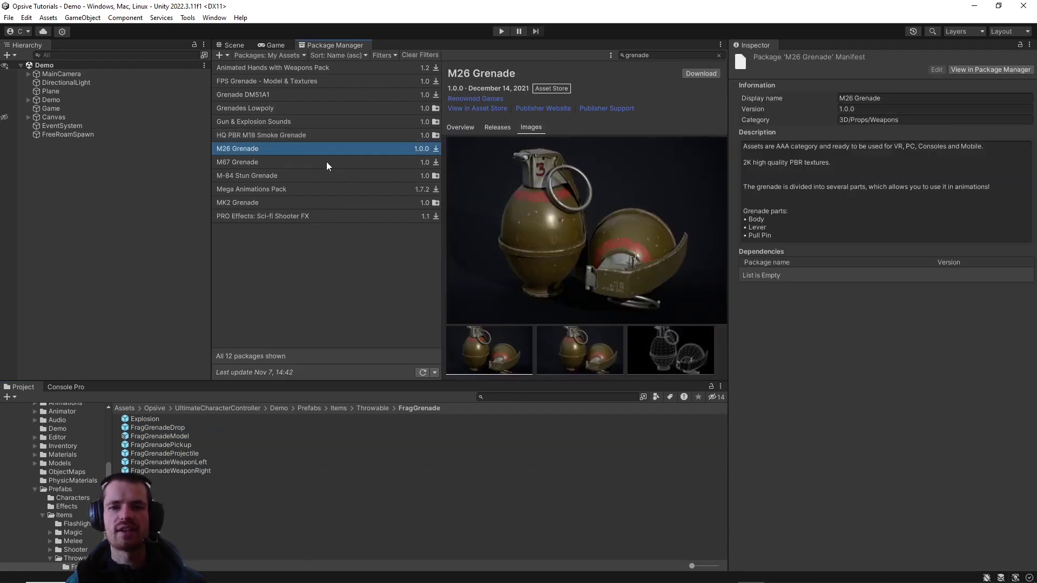
{"action": "left_click", "coordinate": [326, 176]}
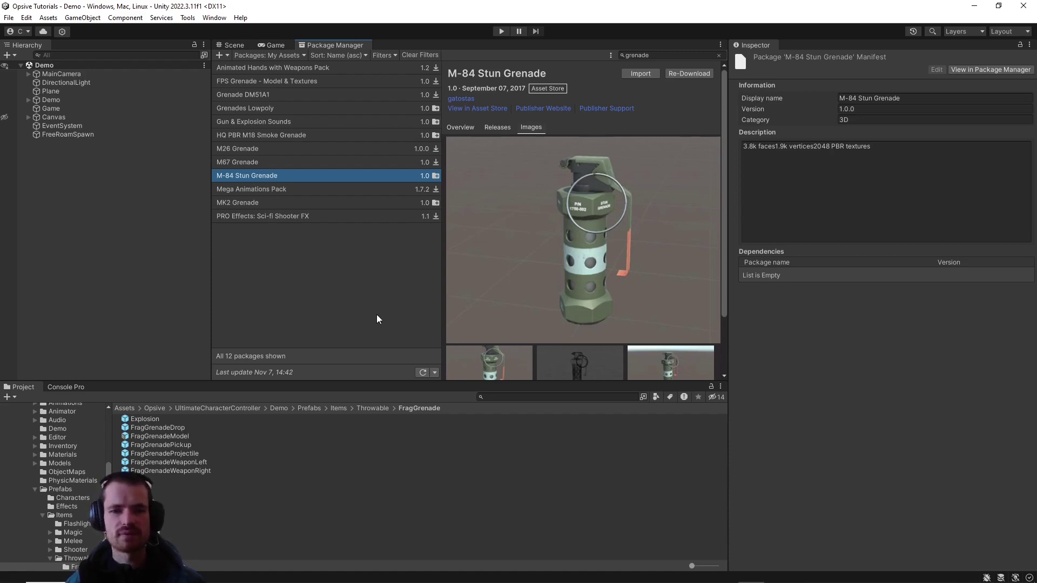
{"action": "left_click", "coordinate": [354, 572]}
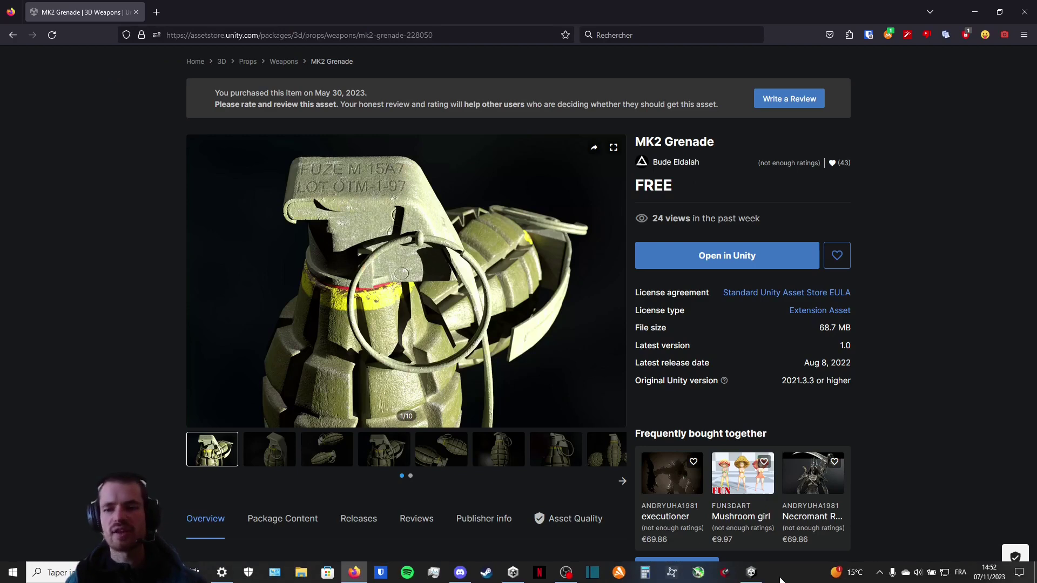
{"action": "left_click", "coordinate": [565, 573]}
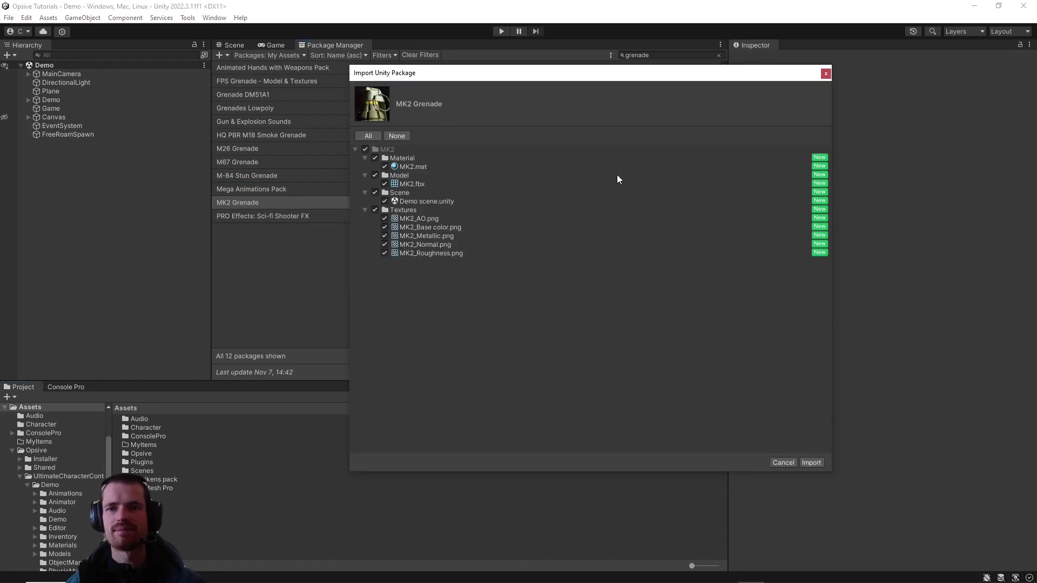
Step: Import all contents of the MK2 Grenade package and open its Model folder in the project
{"action": "left_click", "coordinate": [811, 462]}
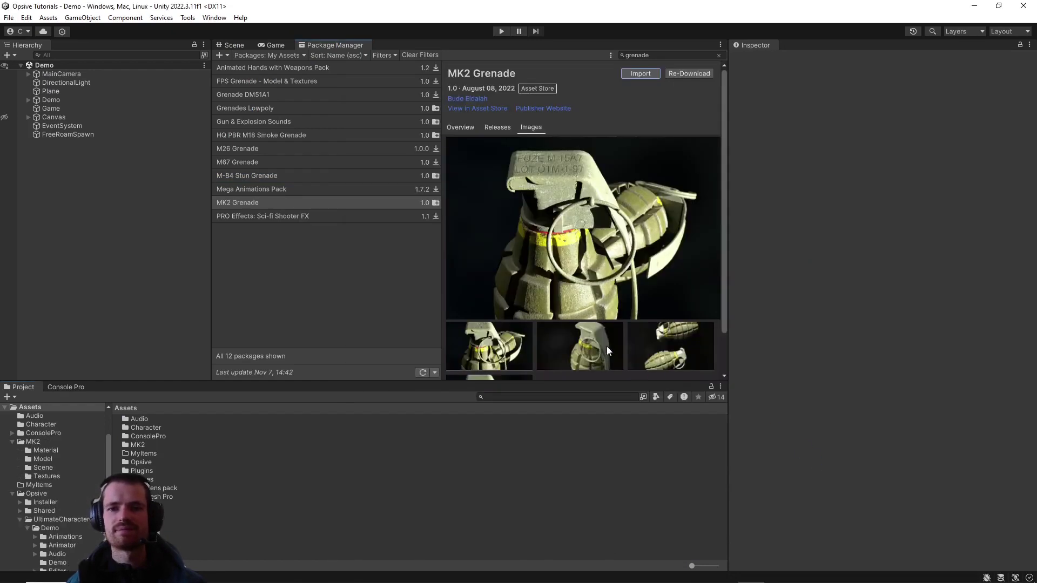
{"action": "double_click", "coordinate": [138, 445]}
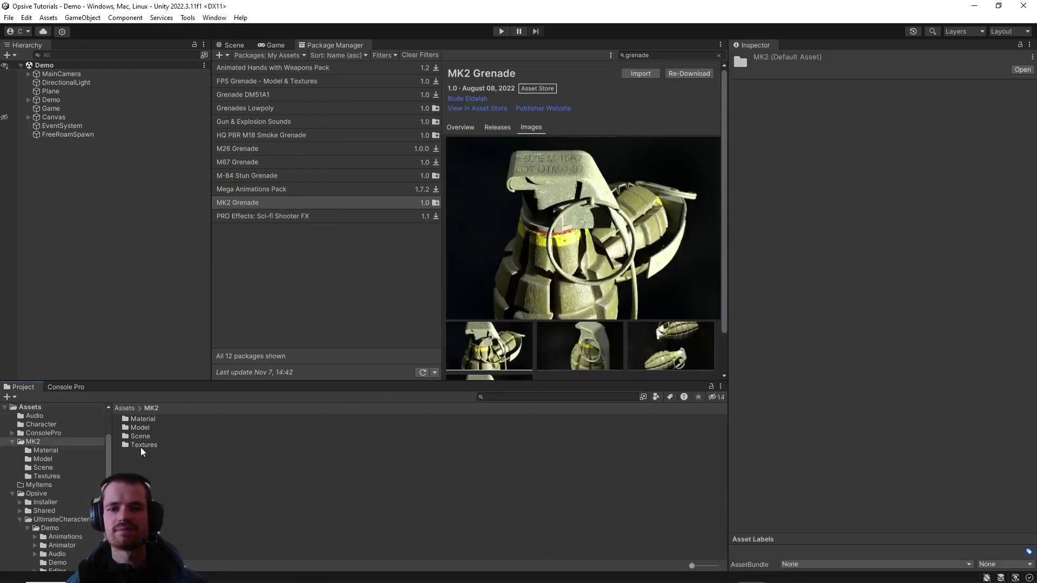
{"action": "double_click", "coordinate": [141, 428]}
Step: Place the MK2 grenade model in the Demo scene, between the blue ramp and the green terrain
{"action": "left_click", "coordinate": [232, 45]}
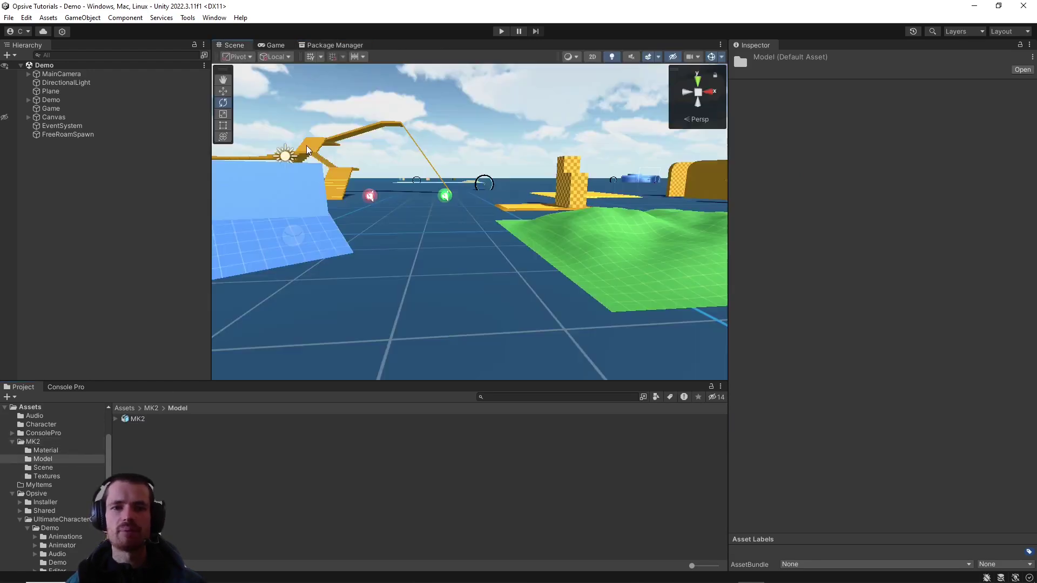
{"action": "left_click_drag", "start_coordinate": [137, 419], "coordinate": [452, 260]}
{"action": "key", "text": "w"}
{"action": "key", "text": "w"}
{"action": "right_click_drag", "start_coordinate": [453, 261], "coordinate": [442, 254]}
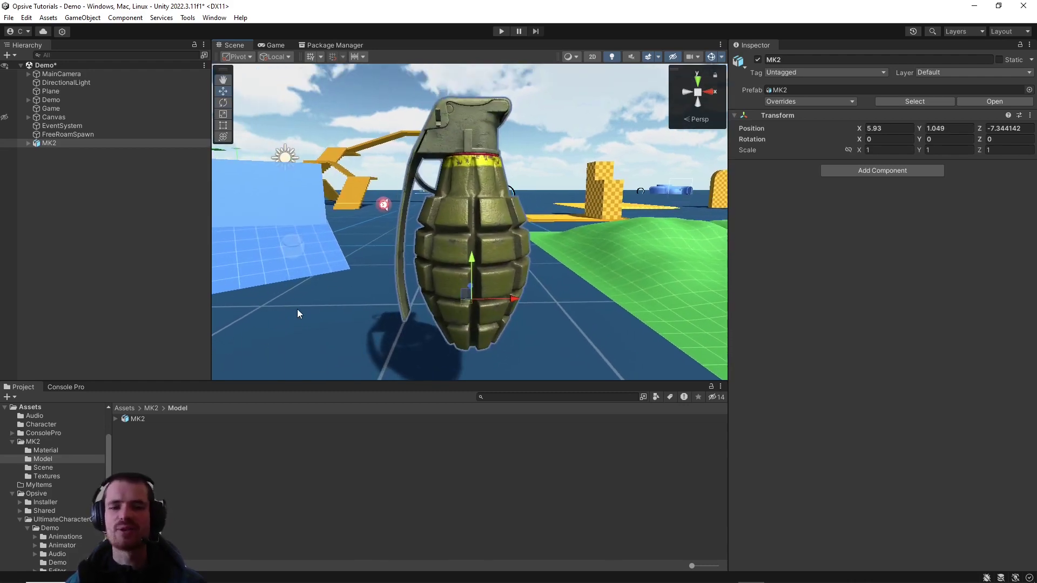
Step: Change the scale factor in the MK2 model's import settings, apply it, and check the grenade in the scene
{"action": "left_click", "coordinate": [141, 424]}
{"action": "left_click", "coordinate": [136, 420]}
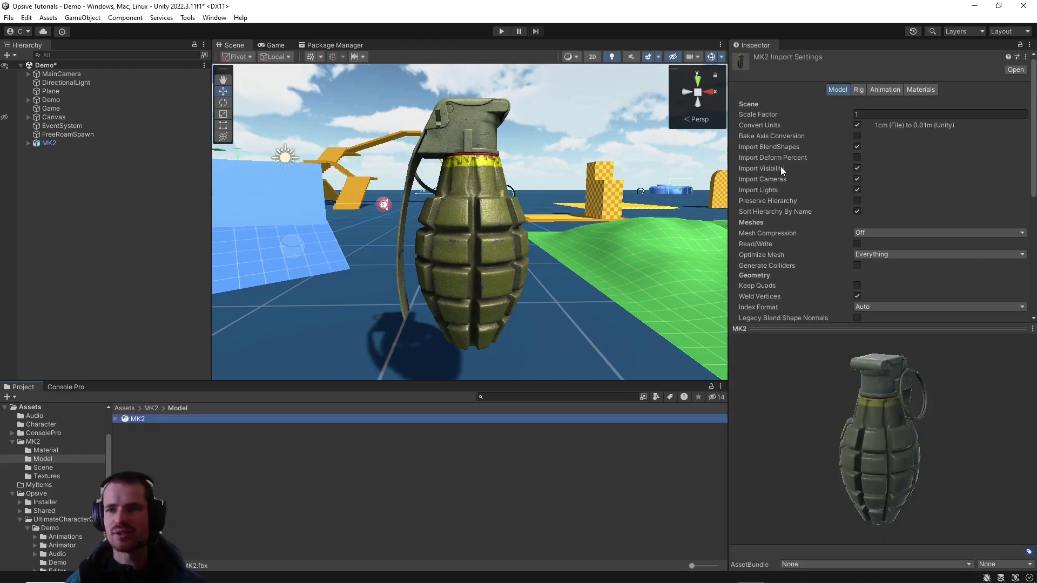
{"action": "left_click", "coordinate": [859, 115]}
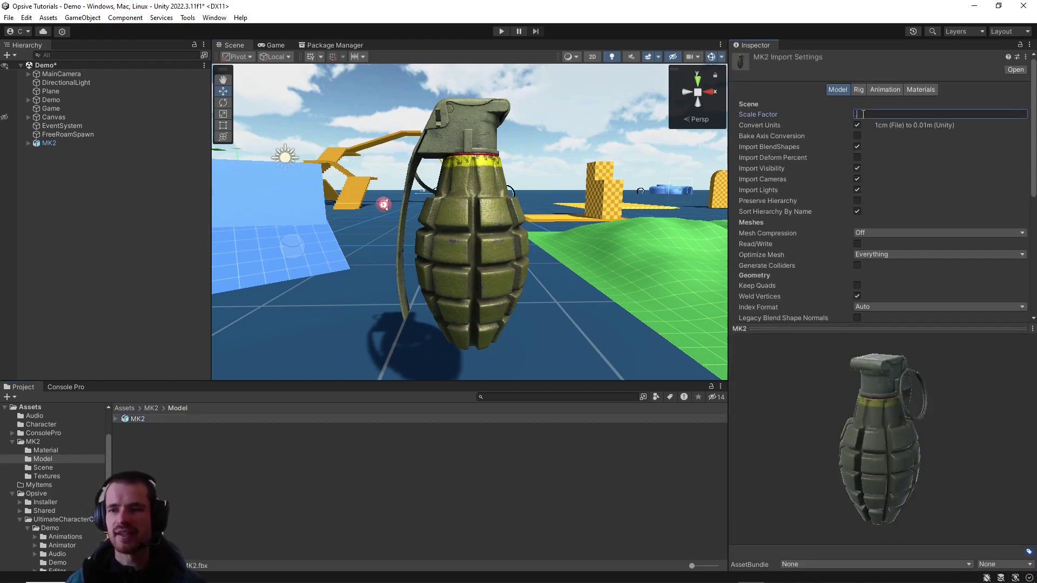
{"action": "scroll", "coordinate": [780, 180], "scroll_direction": "down", "scroll_amount": 5}
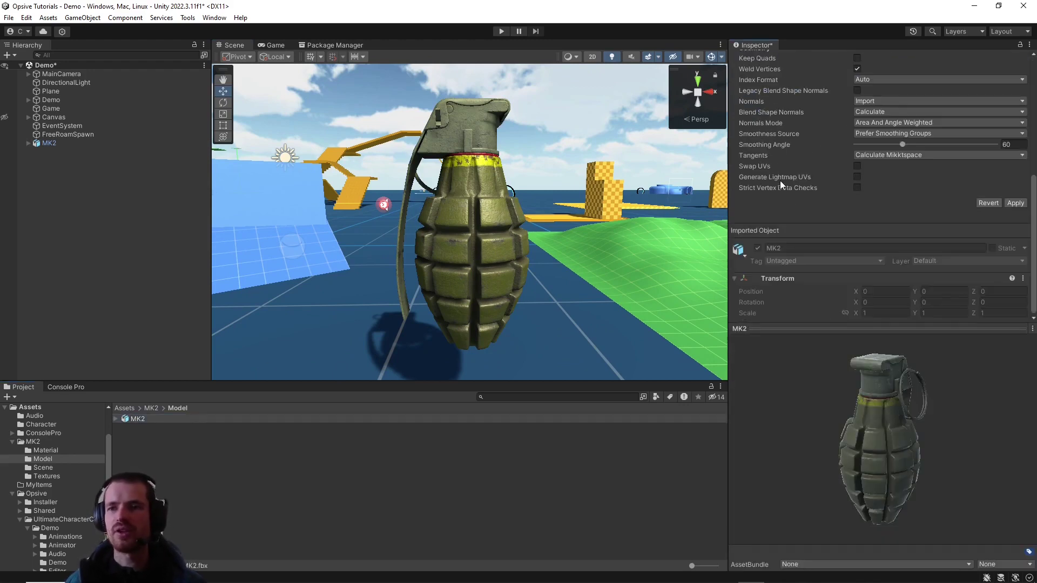
{"action": "left_click", "coordinate": [1015, 204]}
{"action": "left_click", "coordinate": [51, 155]}
{"action": "left_click", "coordinate": [49, 144]}
{"action": "right_click_drag", "start_coordinate": [326, 176], "coordinate": [315, 194]}
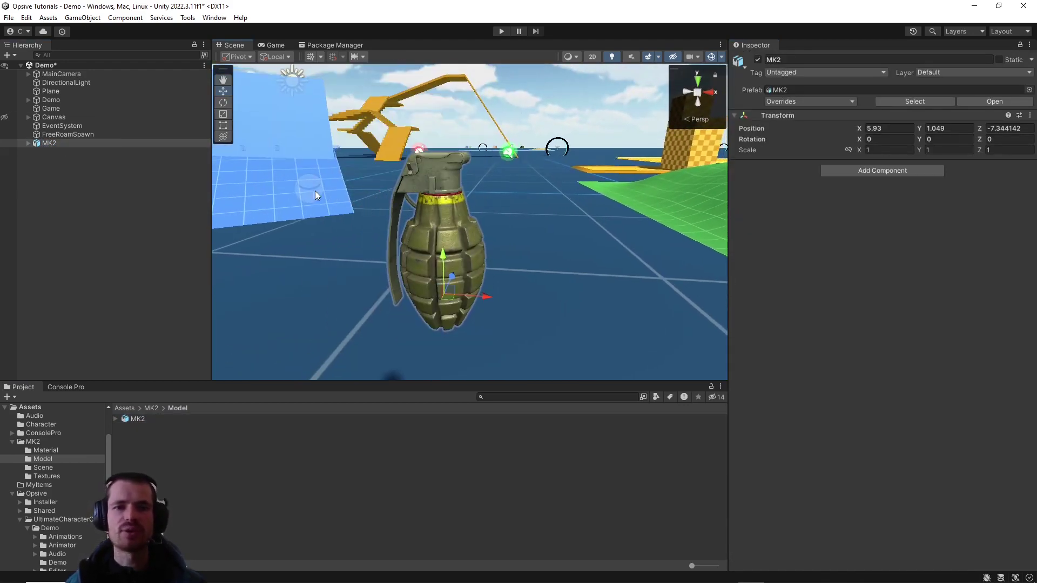
Step: Rename the grenade's ring part Spiral_low to "Pin"
{"action": "left_click", "coordinate": [28, 143]}
{"action": "left_click", "coordinate": [64, 194]}
{"action": "key", "text": "f"}
{"action": "left_click_drag", "start_coordinate": [436, 218], "coordinate": [592, 251], "text": "alt"}
{"action": "right_click_drag", "start_coordinate": [592, 251], "coordinate": [767, 514], "text": "alt"}
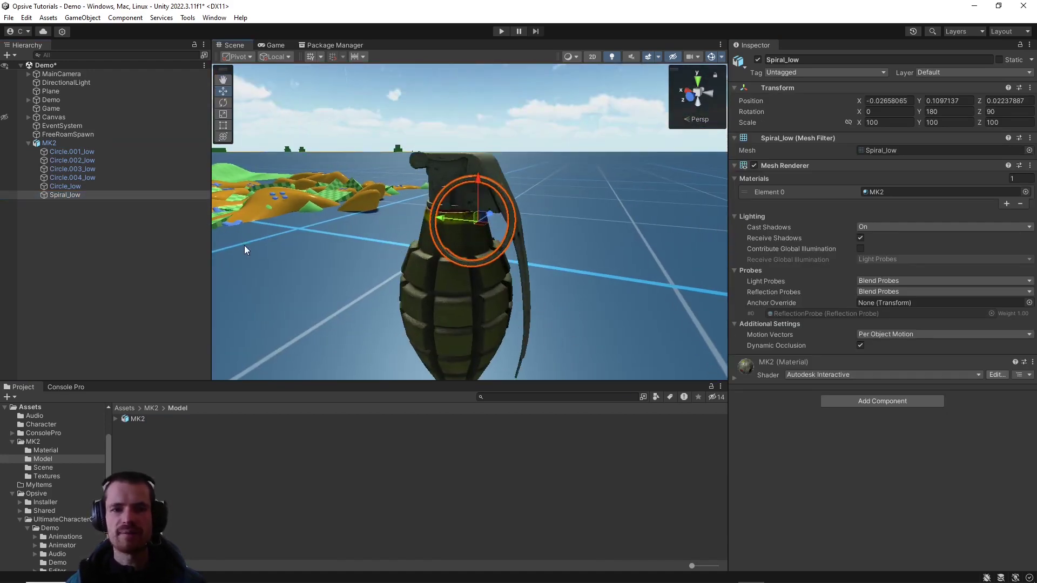
{"action": "left_click", "coordinate": [83, 197]}
{"action": "type", "text": "Pin"}
{"action": "key", "text": "Return"}
Step: Rename the grenade's root object in the scene to "MK2BaseModel"
{"action": "left_click", "coordinate": [57, 142]}
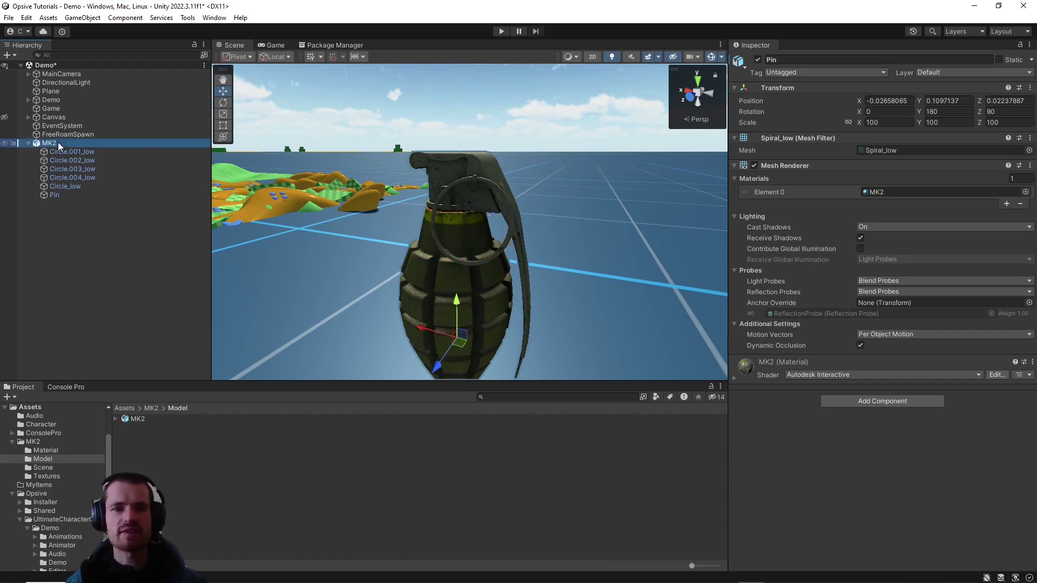
{"action": "left_click", "coordinate": [57, 141]}
{"action": "left_click", "coordinate": [73, 141]}
{"action": "type", "text": "BaseModel"}
{"action": "key", "text": "Return"}
Step: Save MK2BaseModel as a prefab in the MK2 Model folder and reset the prefab's transform
{"action": "left_click_drag", "start_coordinate": [72, 142], "coordinate": [173, 430]}
{"action": "right_click", "coordinate": [919, 163]}
{"action": "left_click", "coordinate": [934, 175]}
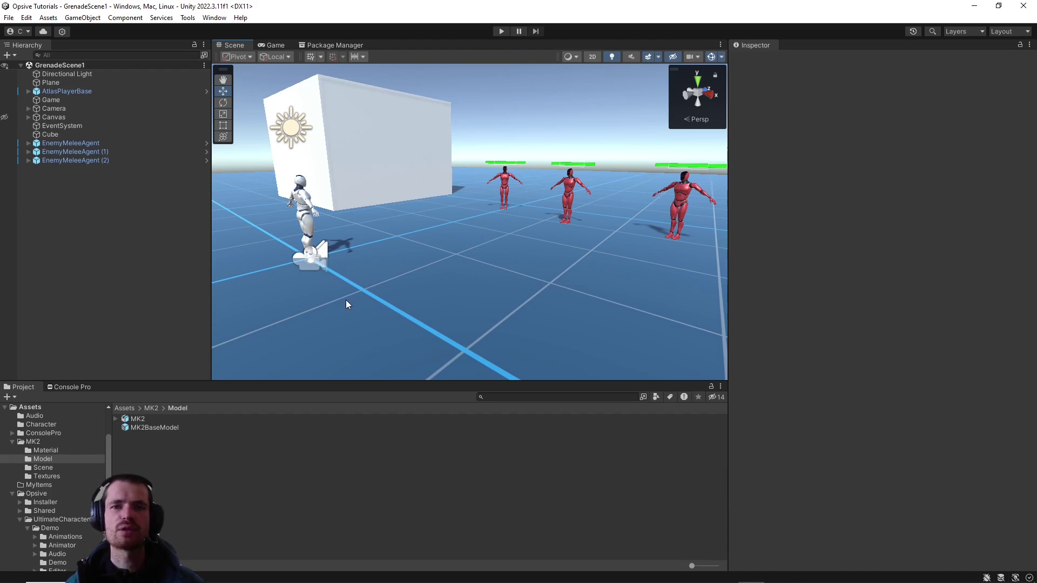
Step: Place the MK2BaseModel prefab in GrenadeScene1, in the open area in front of the enemies
{"action": "left_click_drag", "start_coordinate": [346, 305], "coordinate": [354, 333], "text": "alt"}
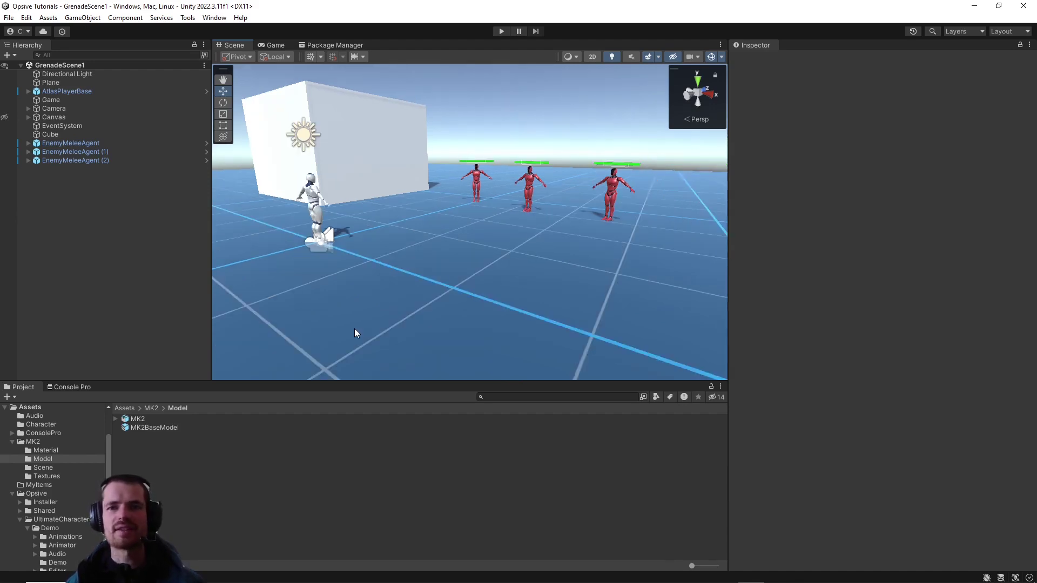
{"action": "left_click_drag", "start_coordinate": [156, 427], "coordinate": [481, 232]}
{"action": "key", "text": "f"}
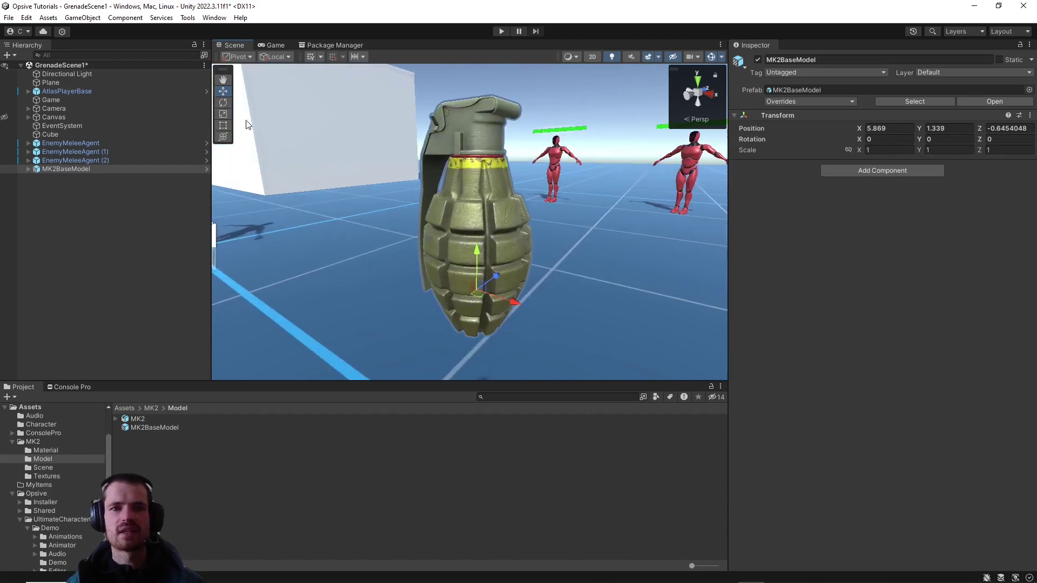
Step: Open the Ultimate Character Controller's main manager window and show its item types
{"action": "left_click", "coordinate": [188, 18]}
{"action": "mouse_move", "coordinate": [205, 44]}
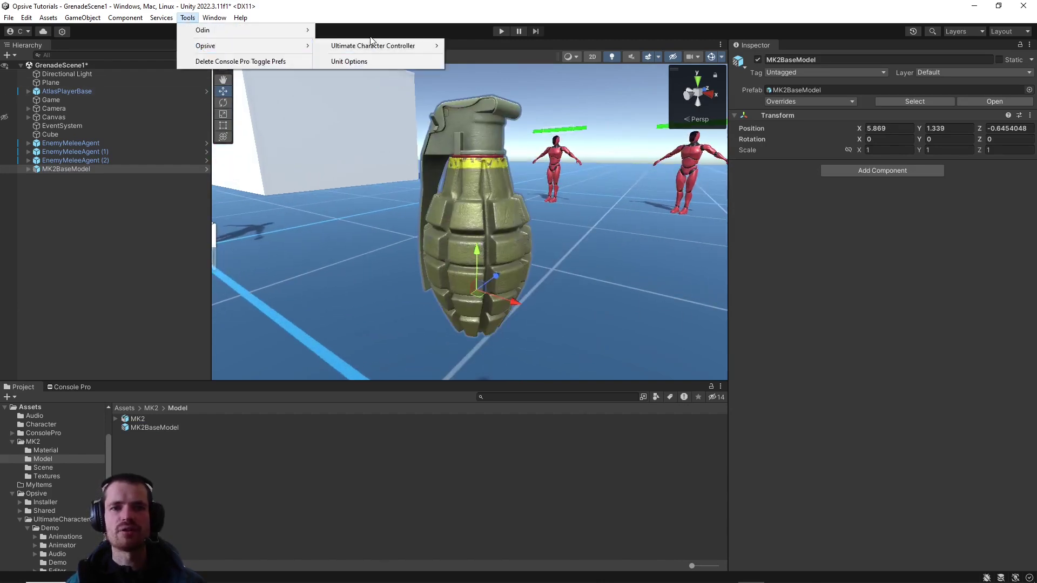
{"action": "left_click", "coordinate": [398, 41]}
{"action": "left_click", "coordinate": [187, 18]}
{"action": "mouse_move", "coordinate": [378, 46]}
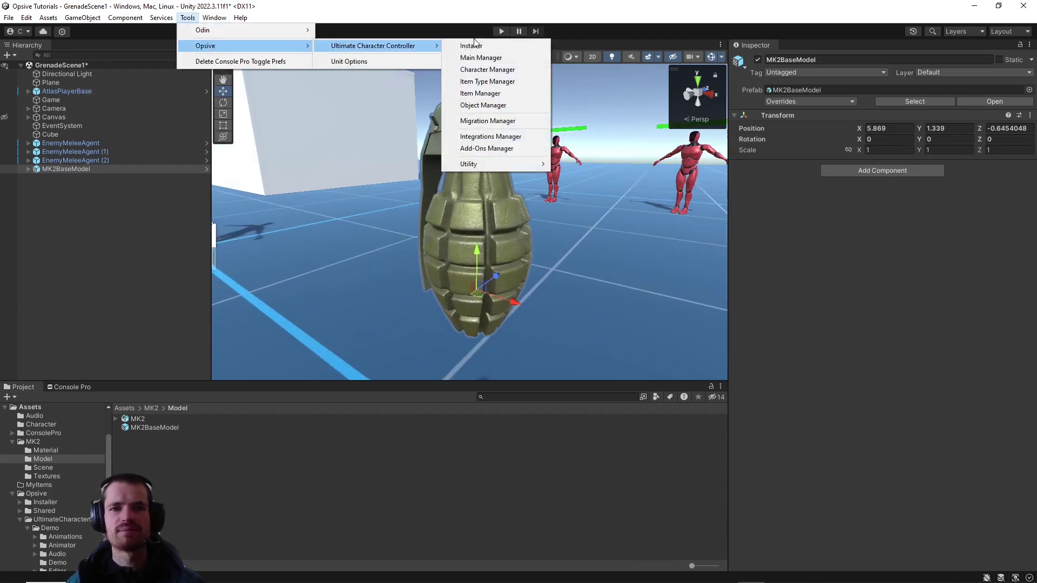
{"action": "left_click", "coordinate": [478, 59]}
{"action": "left_click", "coordinate": [626, 182]}
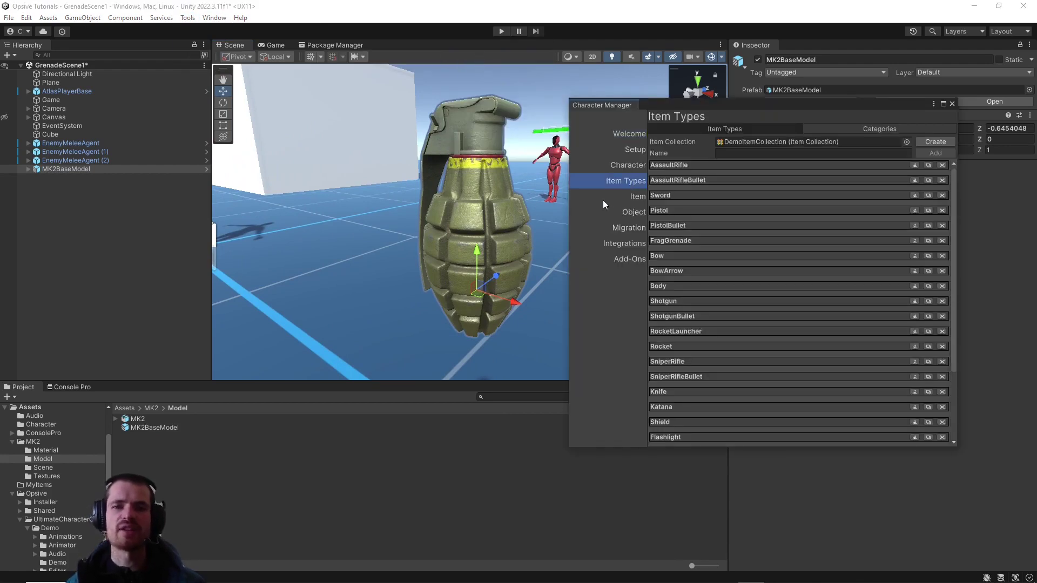
Step: Add an item type named "MyFragGrenade" to DemoItemCollection
{"action": "scroll", "coordinate": [770, 290], "scroll_direction": "down", "scroll_amount": 3}
{"action": "left_click", "coordinate": [750, 155]}
{"action": "type", "text": "MyFragGrenade"}
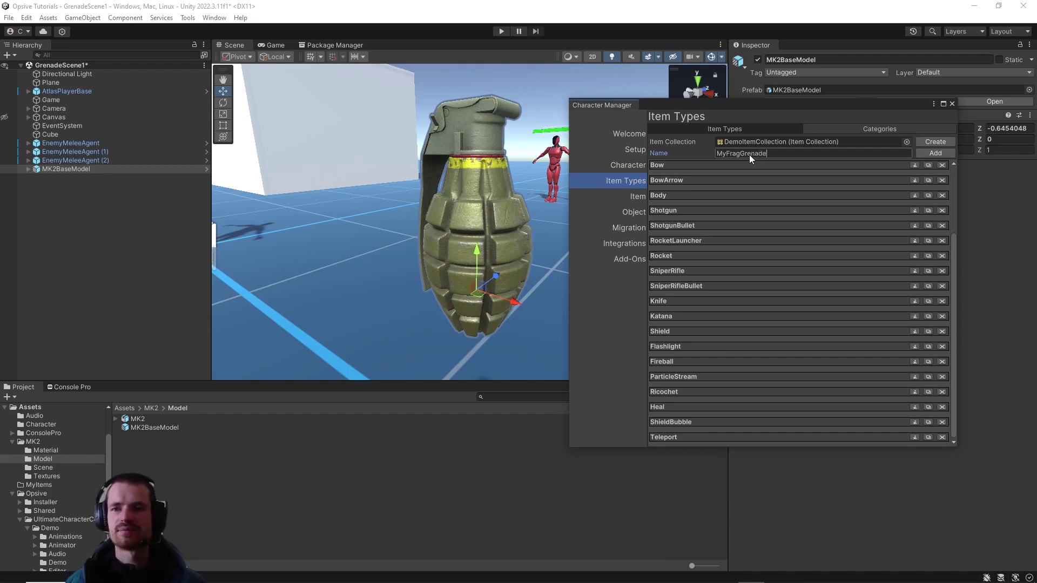
{"action": "left_click", "coordinate": [934, 153]}
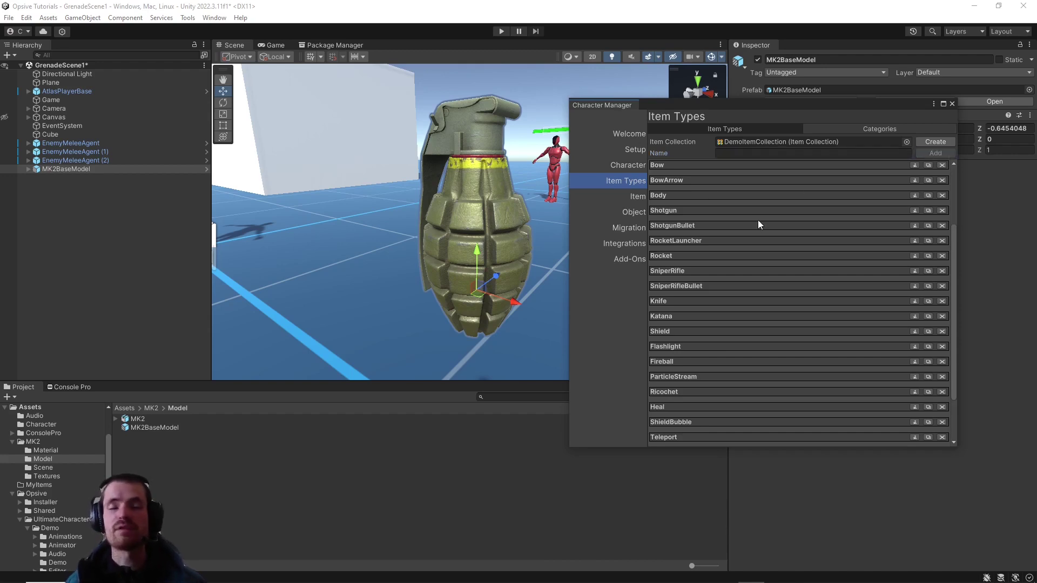
{"action": "scroll", "coordinate": [734, 232], "scroll_direction": "down", "scroll_amount": 3}
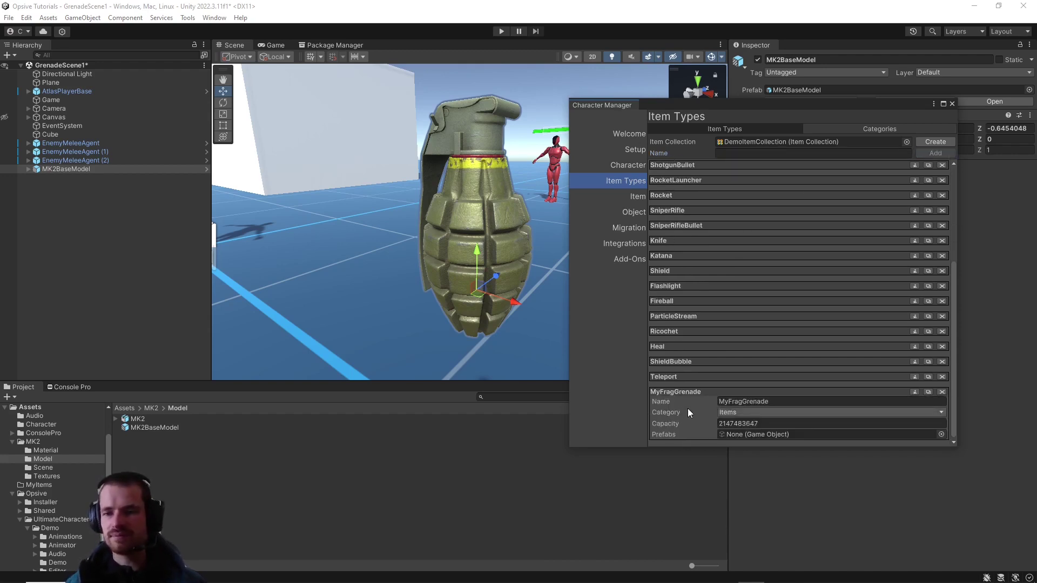
Step: Start a new item in the Character Manager using MK2BaseModel from the scene, and name it "MK2FragGrenadeWeapon"
{"action": "left_click", "coordinate": [632, 197]}
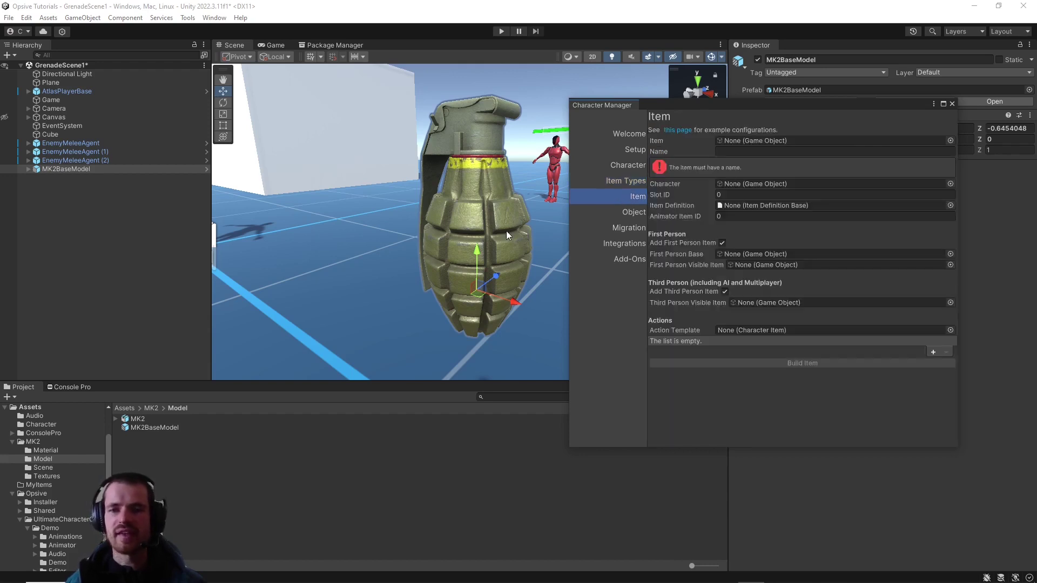
{"action": "left_click_drag", "start_coordinate": [53, 168], "coordinate": [747, 141]}
{"action": "left_click", "coordinate": [787, 152]}
{"action": "type", "text": "MK2"}
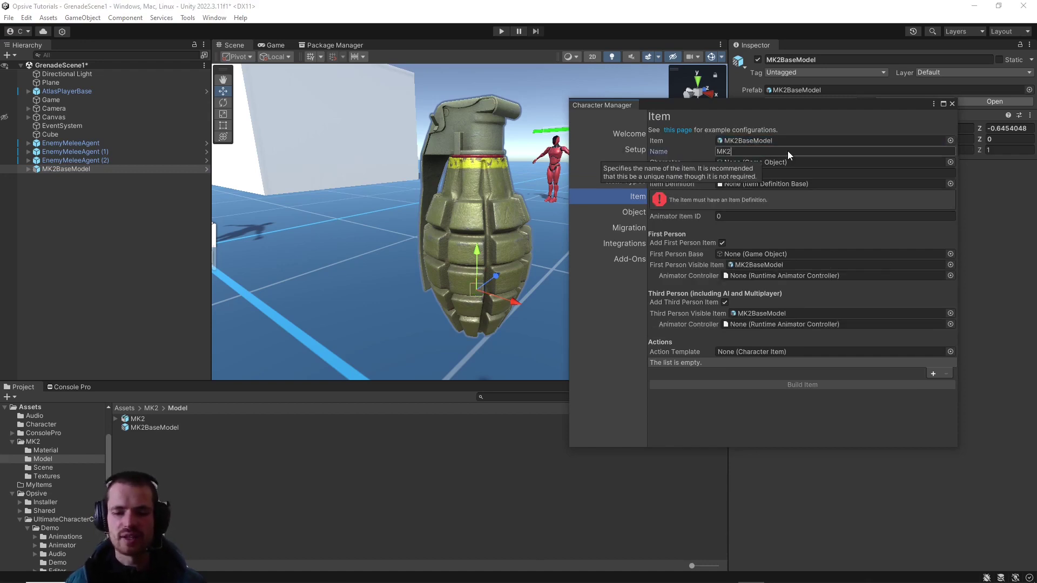
{"action": "type", "text": "FraGg"}
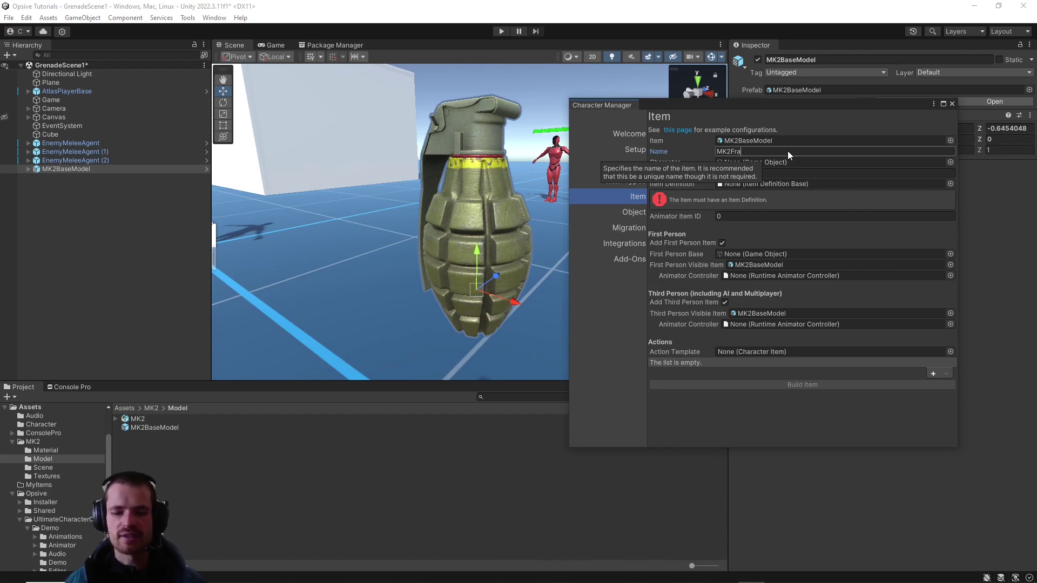
{"action": "type", "text": "GrenadeWeapon"}
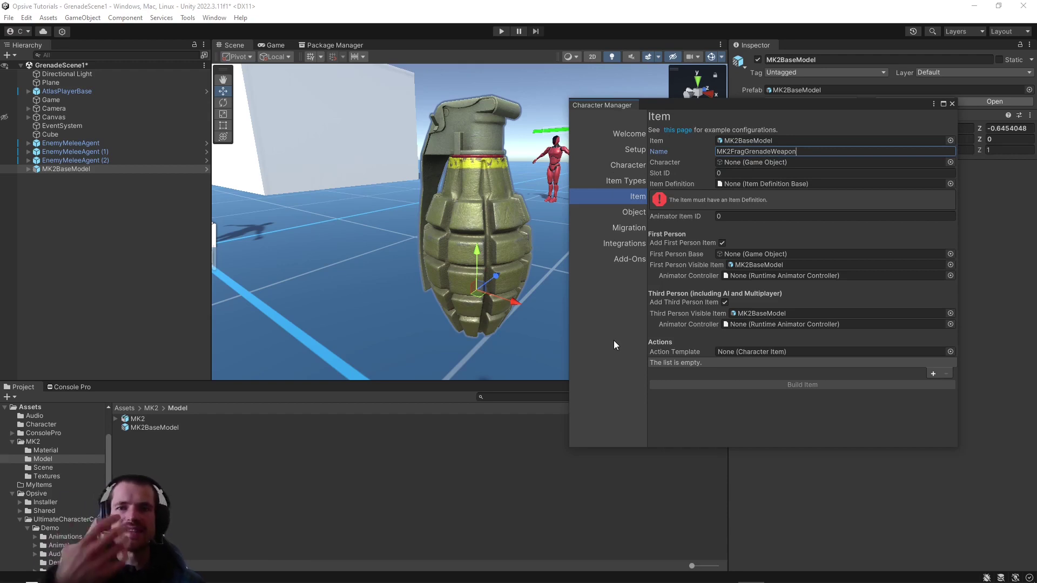
Step: Assign MyFragGrenade as the item definition of the MK2FragGrenadeWeapon item
{"action": "left_click", "coordinate": [951, 184]}
{"action": "type", "text": "frag"}
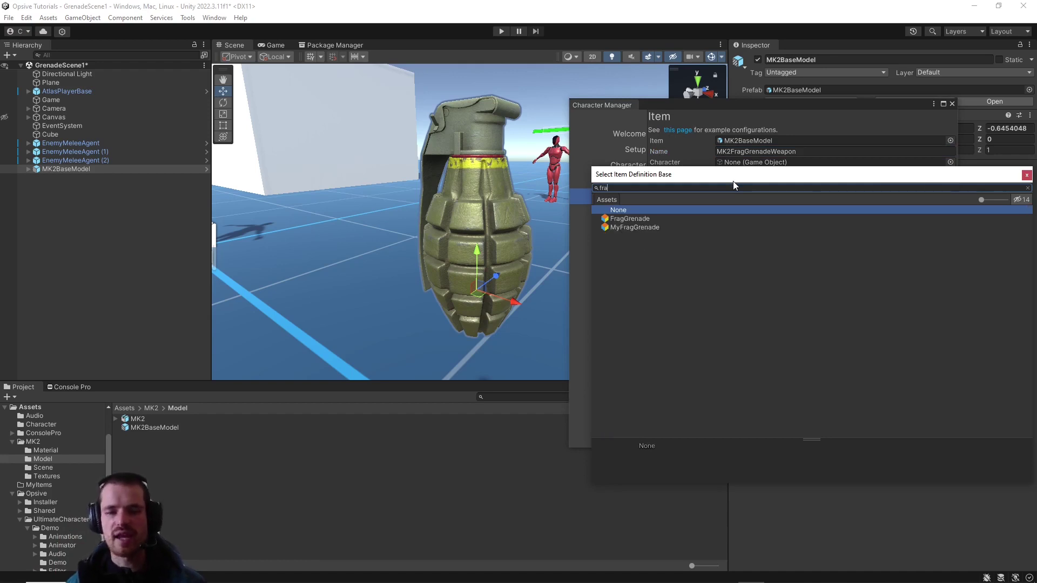
{"action": "double_click", "coordinate": [646, 226]}
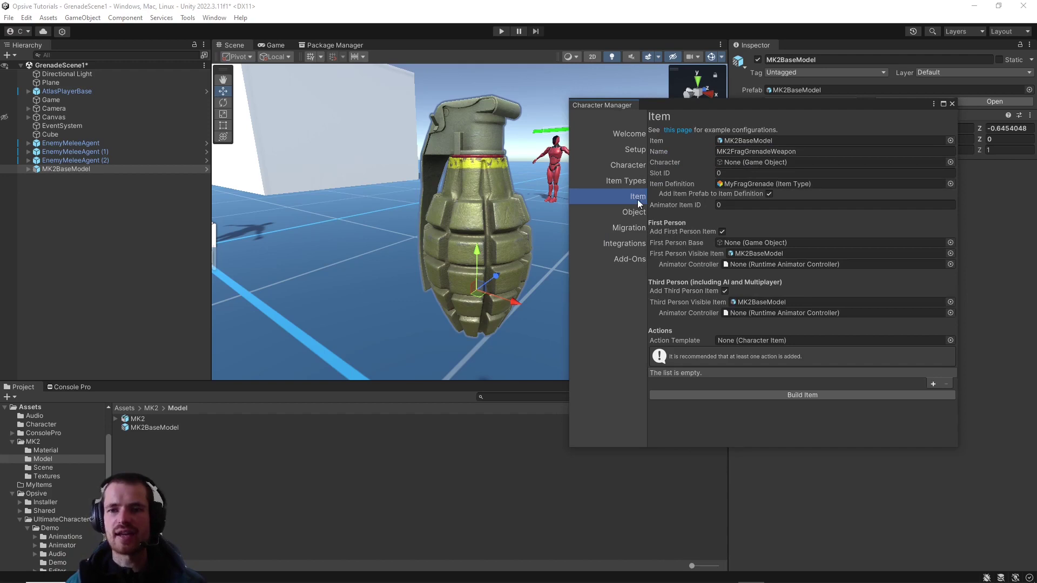
Step: Look up the demo FragGrenadeWeaponRight prefab's Animator Item ID and set the new item's Animator Item ID to 41
{"action": "left_click", "coordinate": [536, 397]}
{"action": "type", "text": "fraggrenade"}
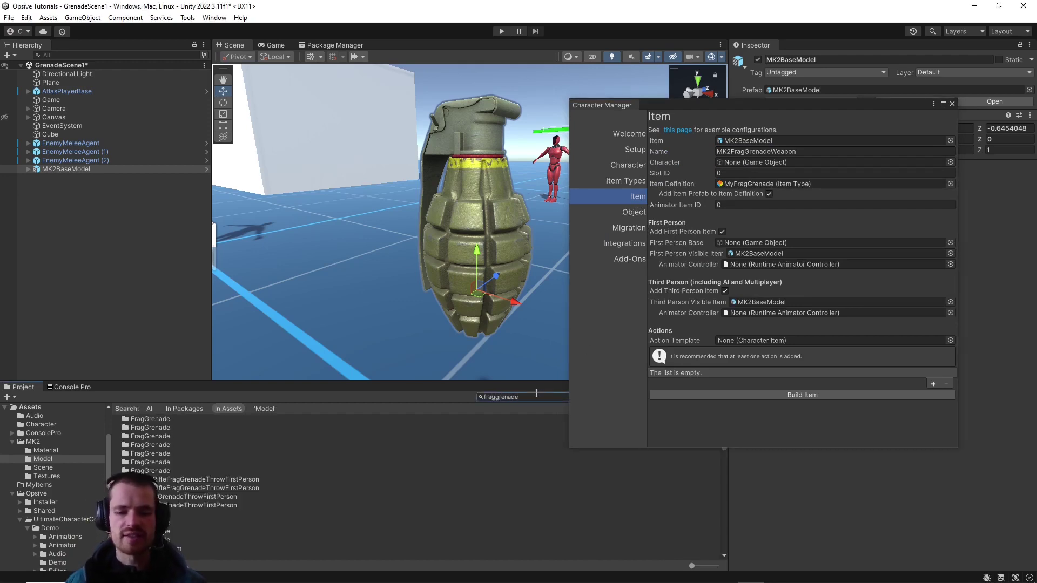
{"action": "type", "text": "wea"}
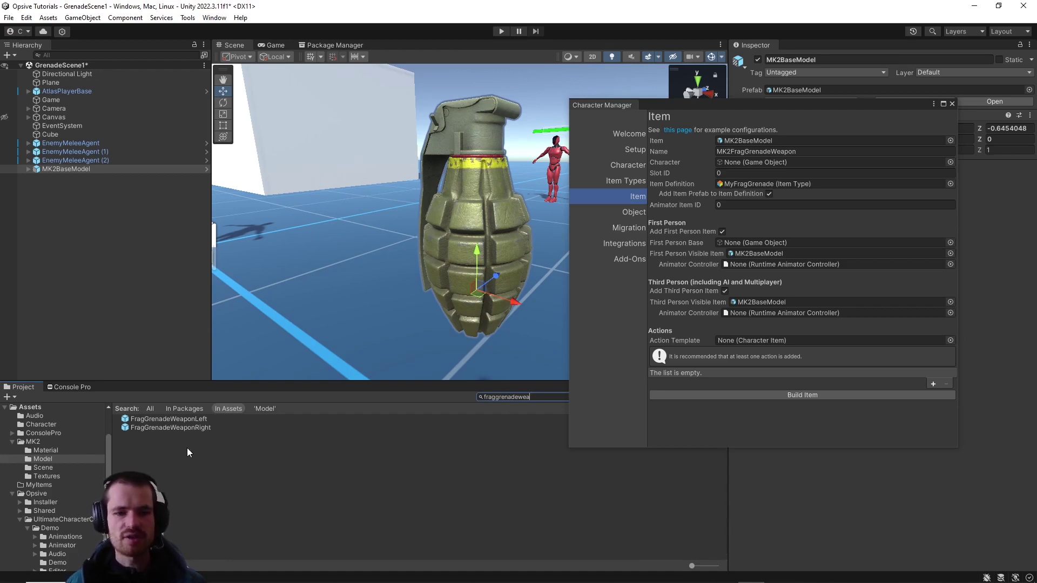
{"action": "left_click", "coordinate": [193, 427]}
{"action": "left_click_drag", "start_coordinate": [778, 105], "coordinate": [490, 93]}
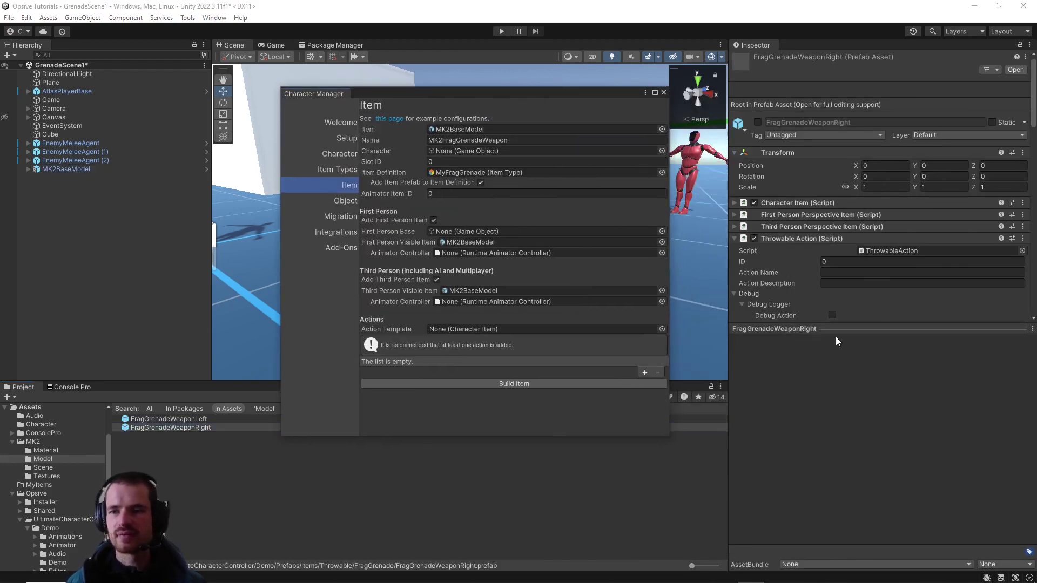
{"action": "left_click", "coordinate": [812, 201]}
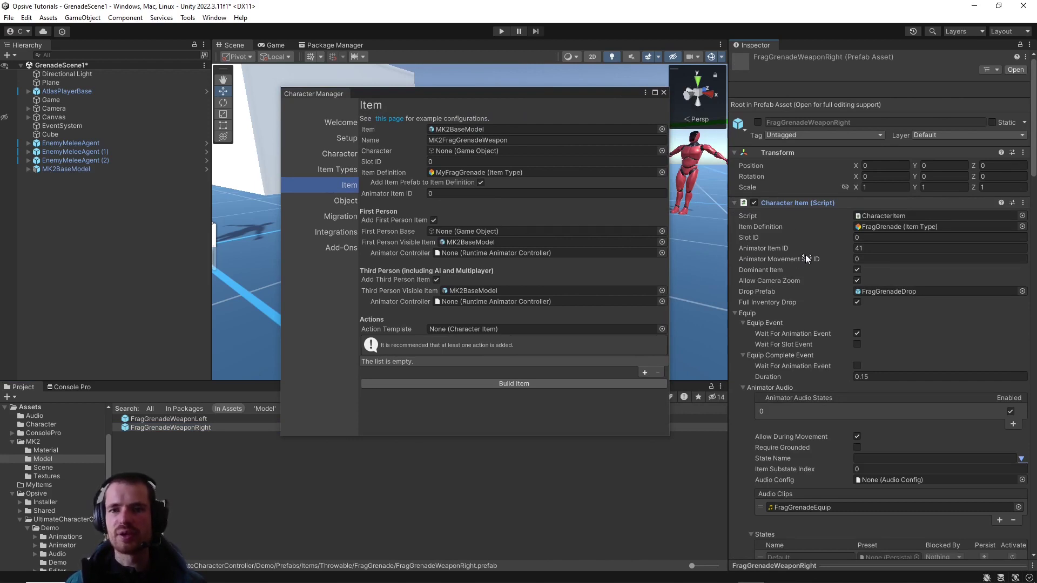
{"action": "left_click", "coordinate": [432, 193]}
{"action": "type", "text": "41"}
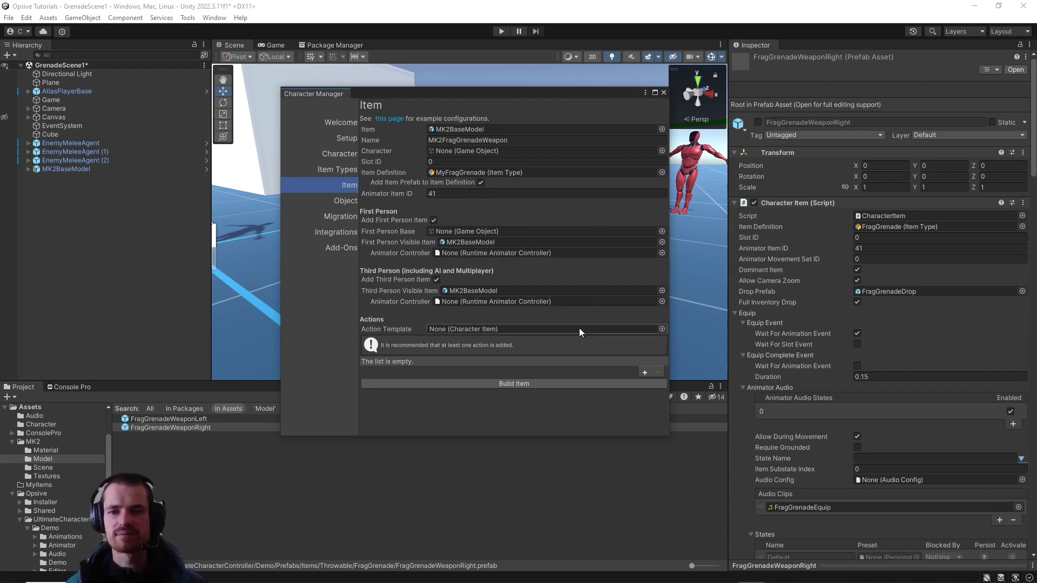
Step: Add a Throwable action to the item and build it as the MK2FragGrenadeWeapon prefab in the MyItems folder
{"action": "left_click", "coordinate": [645, 372]}
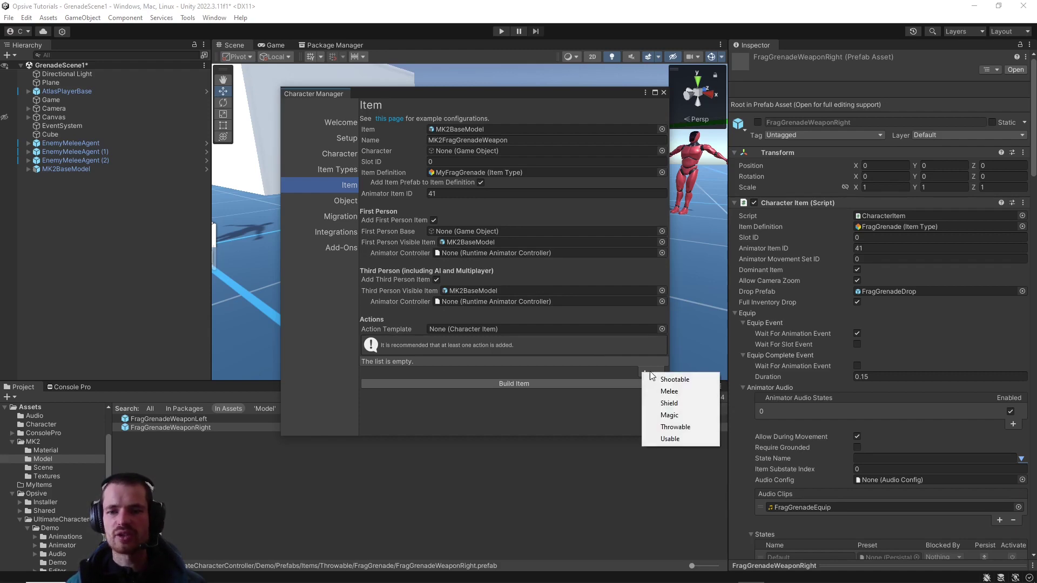
{"action": "left_click", "coordinate": [666, 427]}
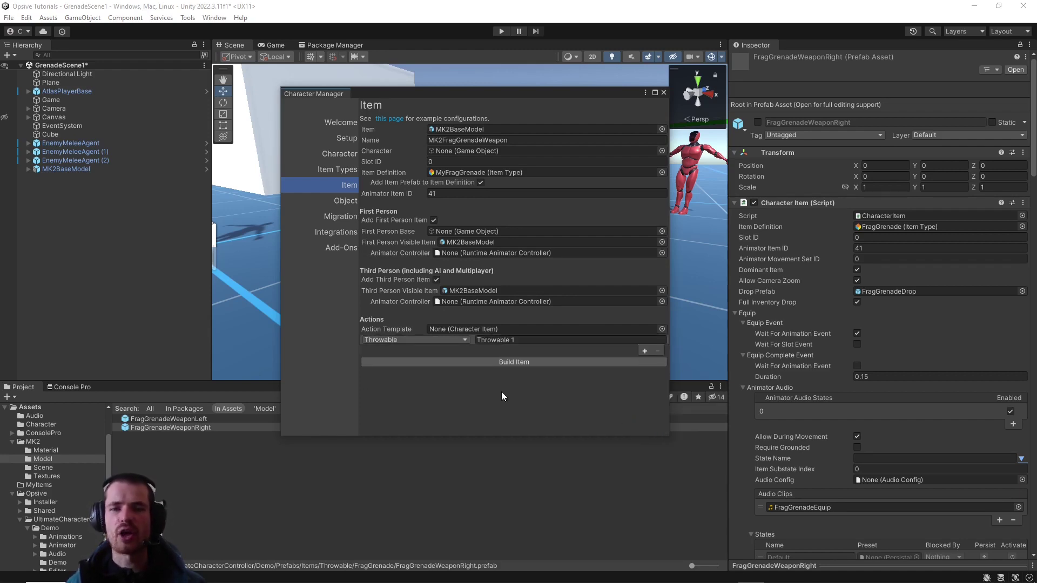
{"action": "left_click", "coordinate": [497, 362]}
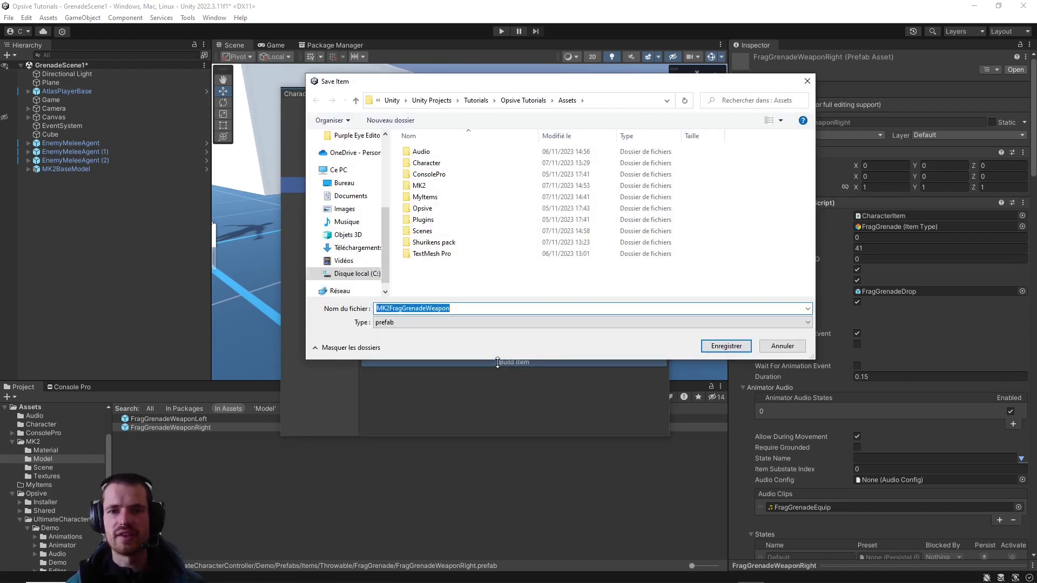
{"action": "double_click", "coordinate": [425, 197]}
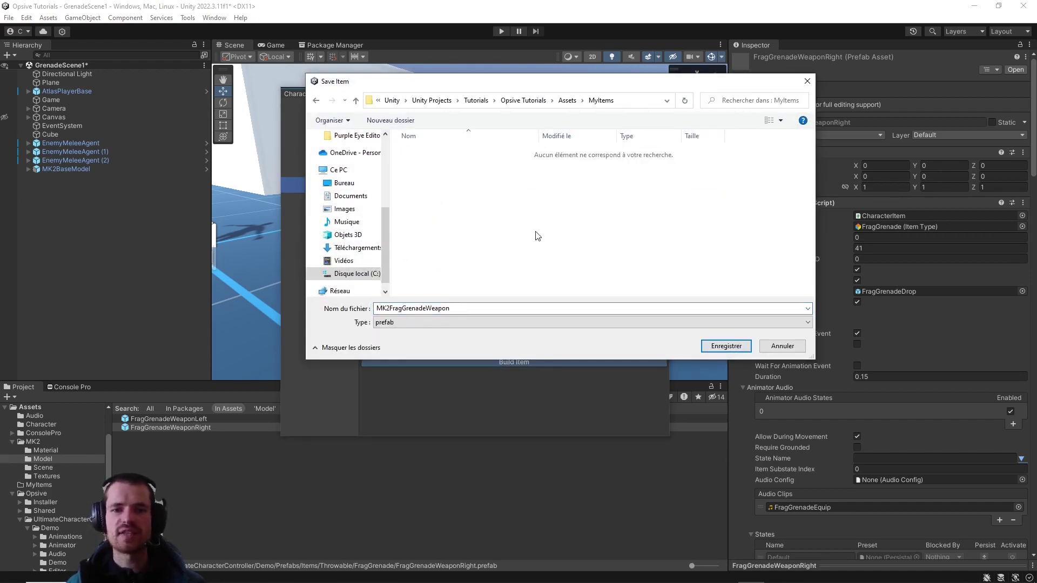
{"action": "left_click", "coordinate": [714, 349]}
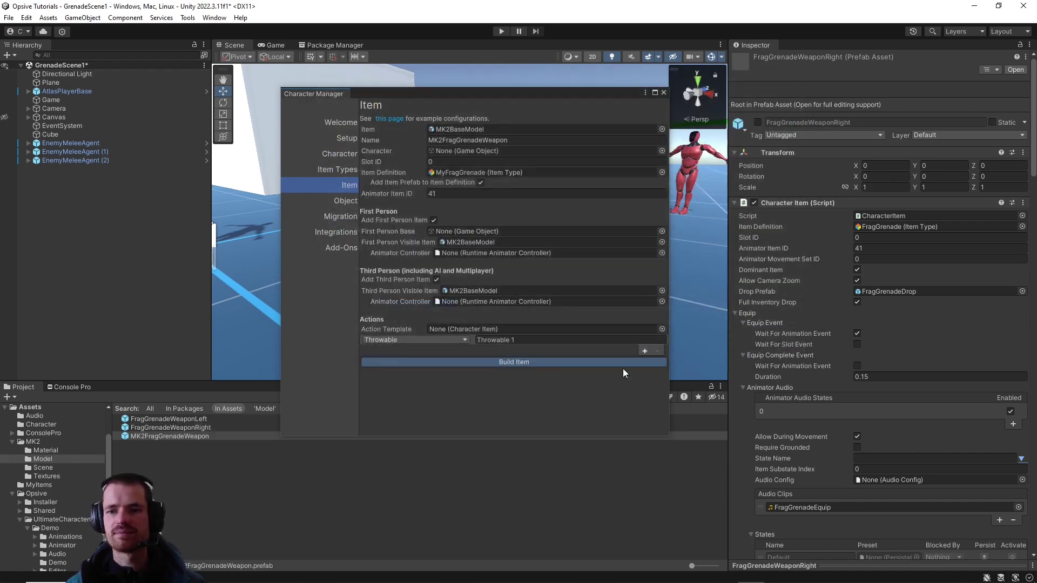
{"action": "left_click", "coordinate": [664, 93]}
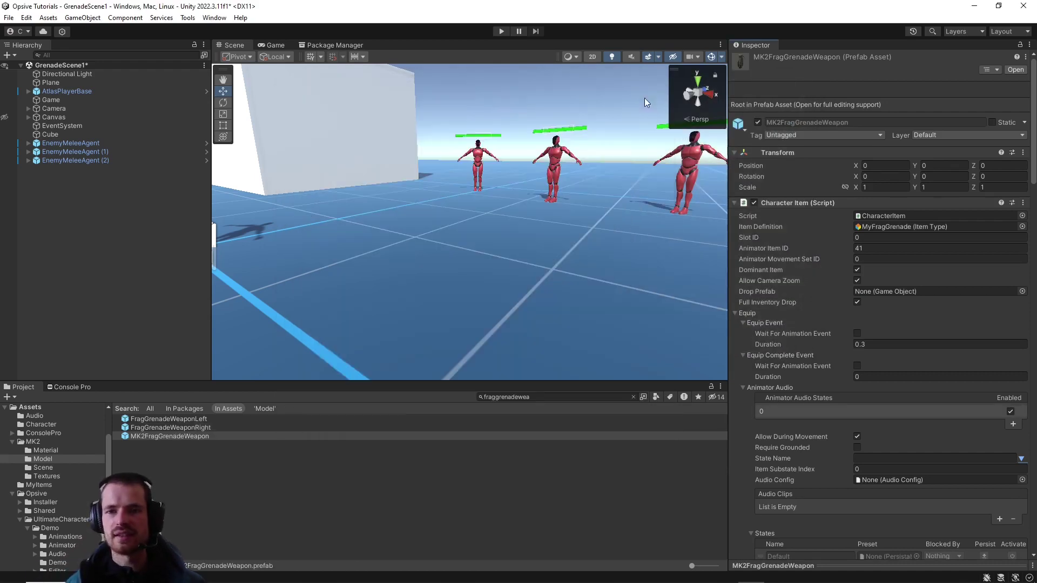
Step: Reopen the Ultimate Character Controller's main manager at its Object Builder and move the window clear of the scene and project areas
{"action": "left_click", "coordinate": [188, 17]}
{"action": "mouse_move", "coordinate": [227, 46]}
{"action": "mouse_move", "coordinate": [391, 46]}
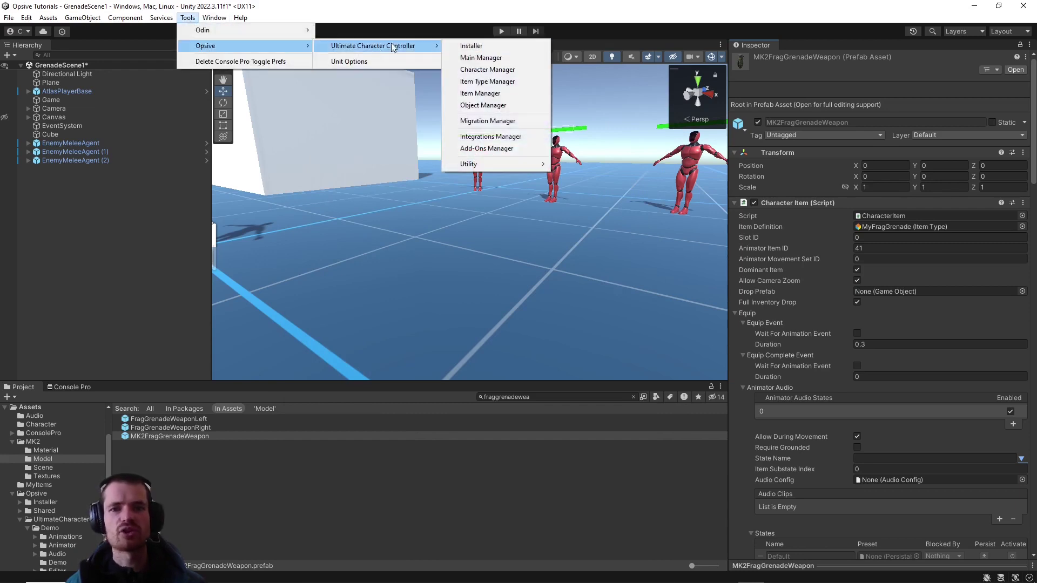
{"action": "left_click", "coordinate": [481, 57]}
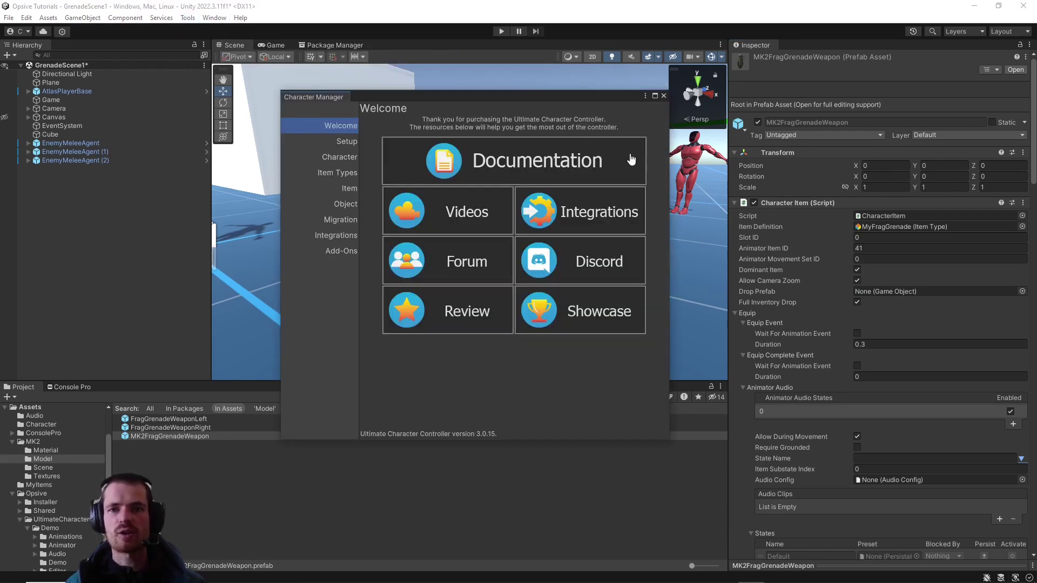
{"action": "left_click", "coordinate": [344, 204]}
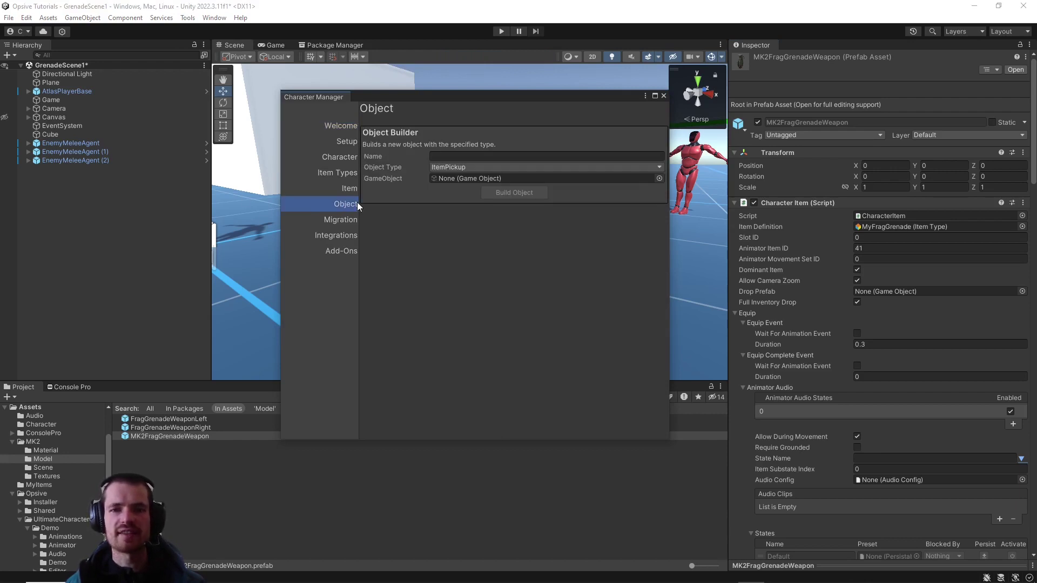
{"action": "left_click_drag", "start_coordinate": [445, 97], "coordinate": [744, 116]}
{"action": "left_click", "coordinate": [145, 270]}
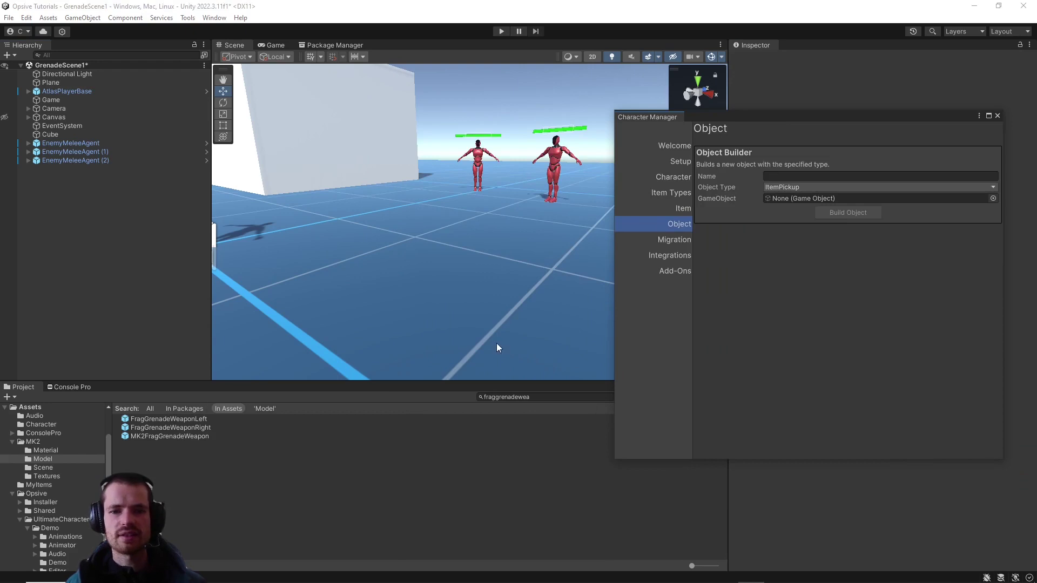
{"action": "left_click_drag", "start_coordinate": [709, 118], "coordinate": [784, 129]}
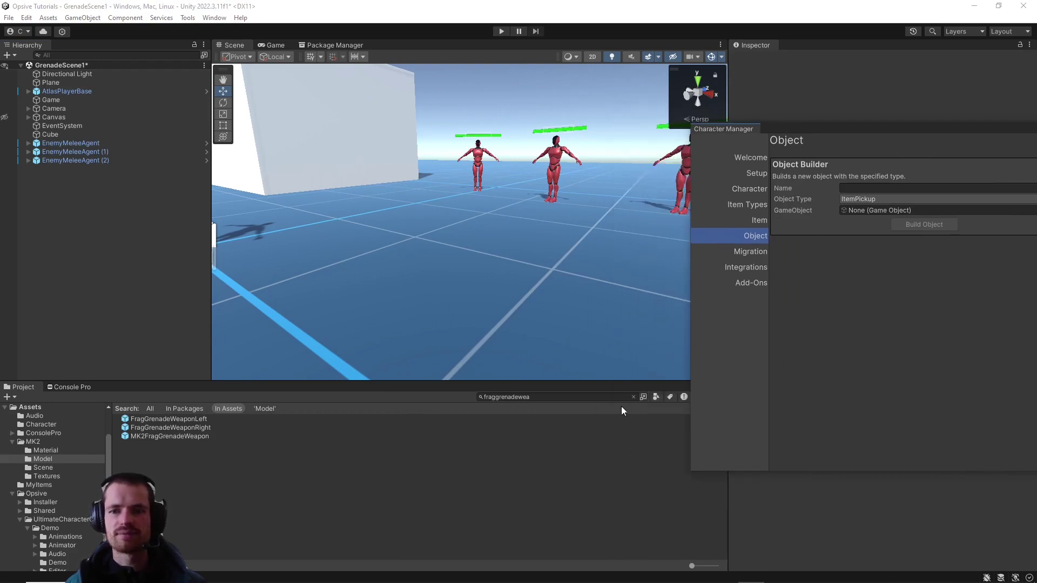
Step: Clear the asset search and place the MK2BaseModel prefab in the scene, on the open floor in front of the enemies
{"action": "left_click", "coordinate": [601, 399]}
{"action": "left_click", "coordinate": [633, 397]}
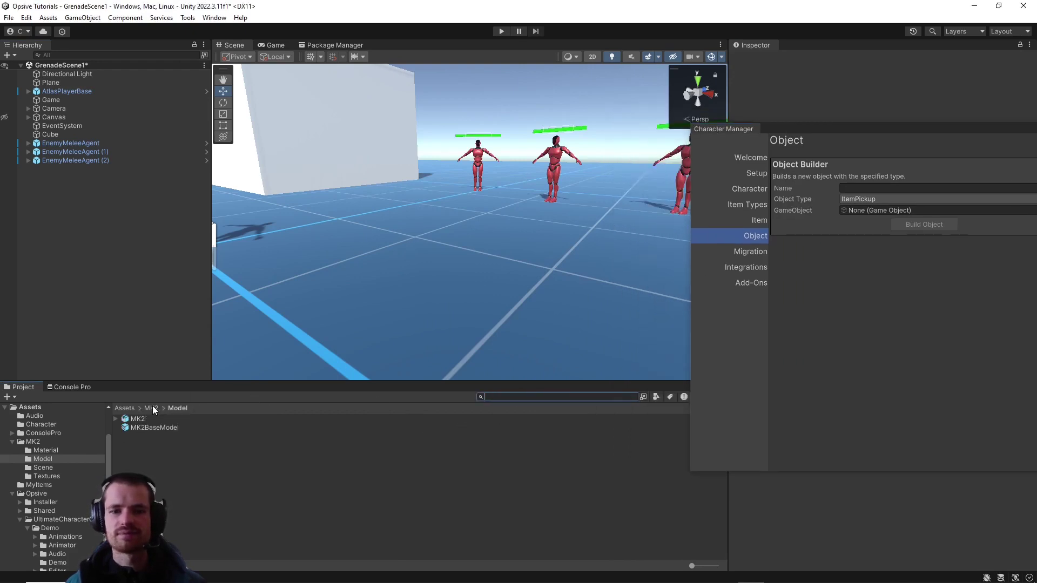
{"action": "left_click_drag", "start_coordinate": [148, 427], "coordinate": [471, 282]}
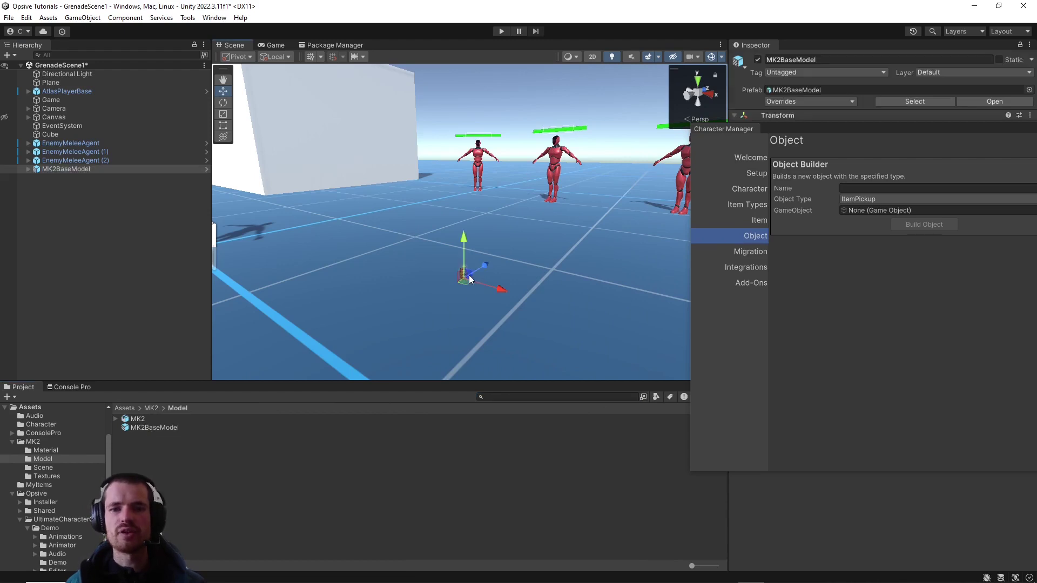
{"action": "key", "text": "f"}
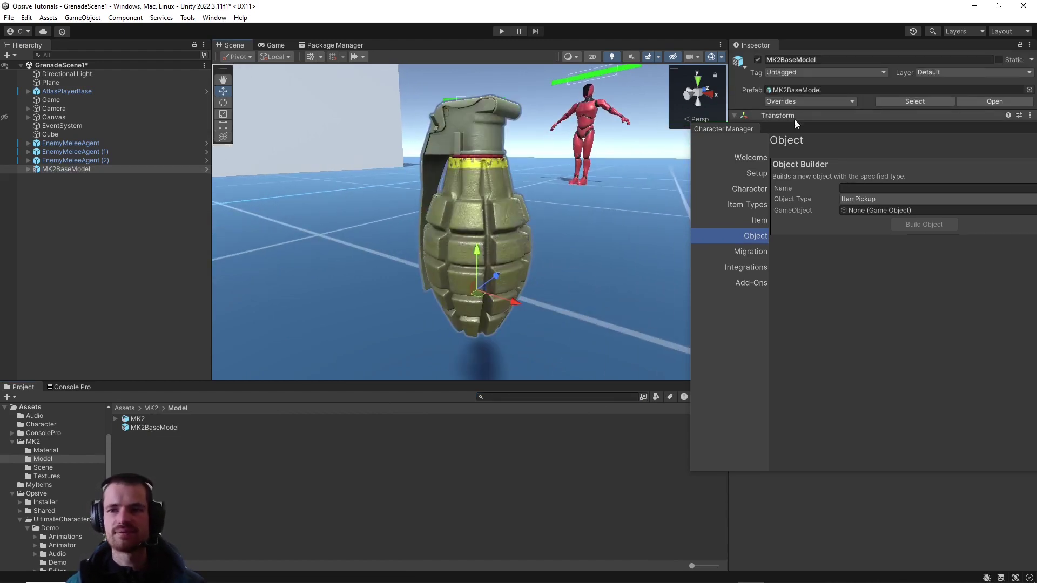
Step: Configure the Object Builder with the scene's MK2BaseModel as the game object, type Grenade and name "MK2FragGrenadeProjectile"
{"action": "left_click_drag", "start_coordinate": [795, 123], "coordinate": [675, 91]}
{"action": "left_click_drag", "start_coordinate": [70, 168], "coordinate": [755, 172]}
{"action": "left_click", "coordinate": [751, 160]}
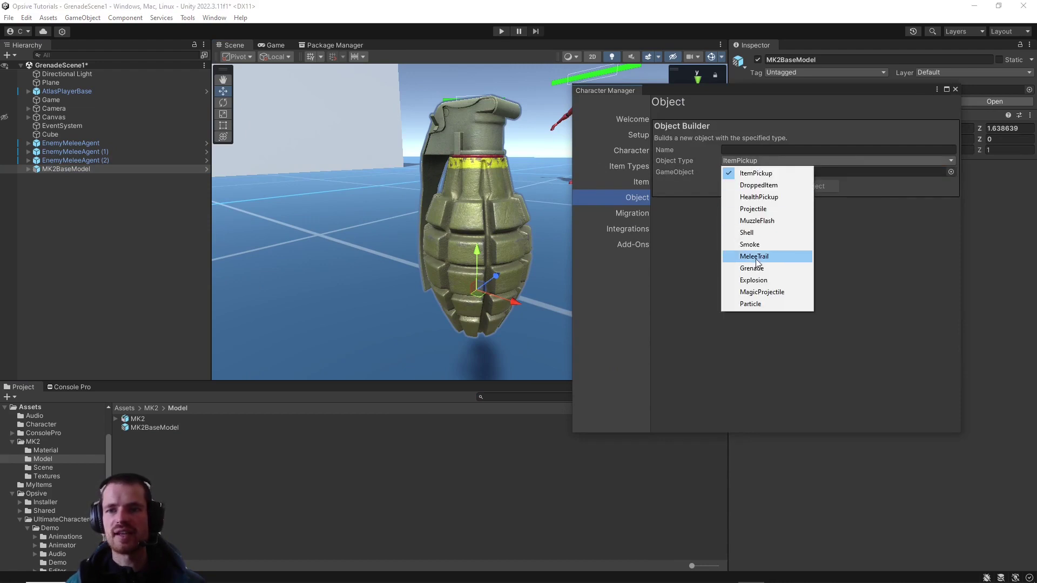
{"action": "left_click", "coordinate": [753, 267]}
{"action": "left_click", "coordinate": [745, 150]}
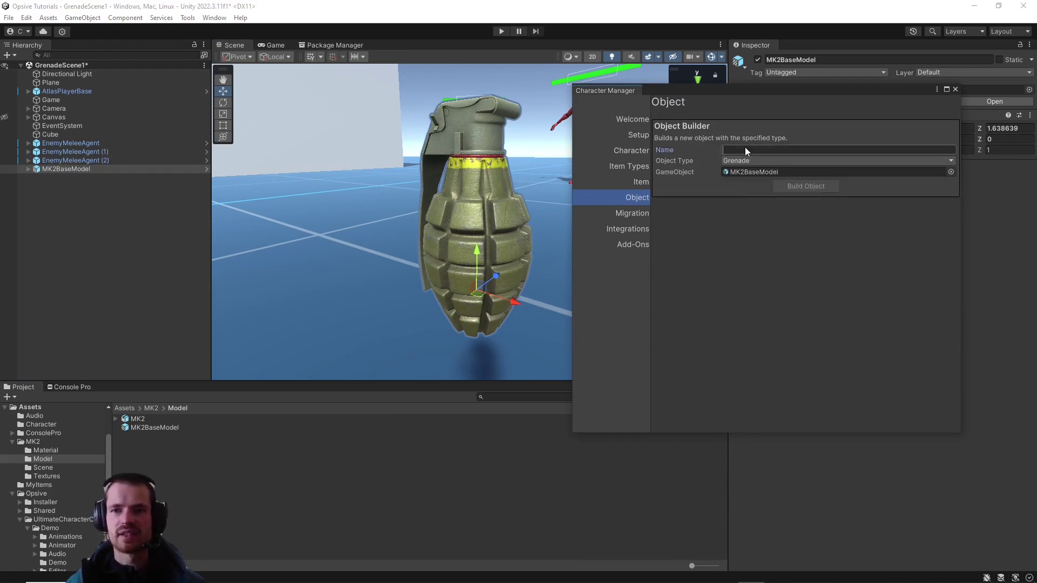
{"action": "type", "text": "MK2FragGrenadeProjectile"}
{"action": "left_click", "coordinate": [731, 203]}
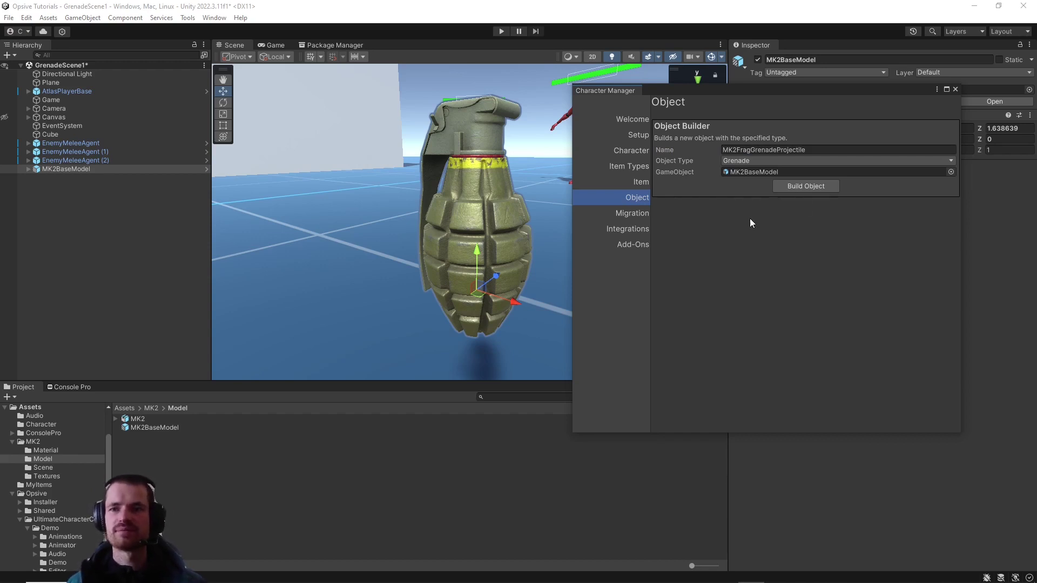
Step: Build the grenade object and save it as the MK2FragGrenadeProjectile prefab in the MyItems folder
{"action": "left_click", "coordinate": [815, 187]}
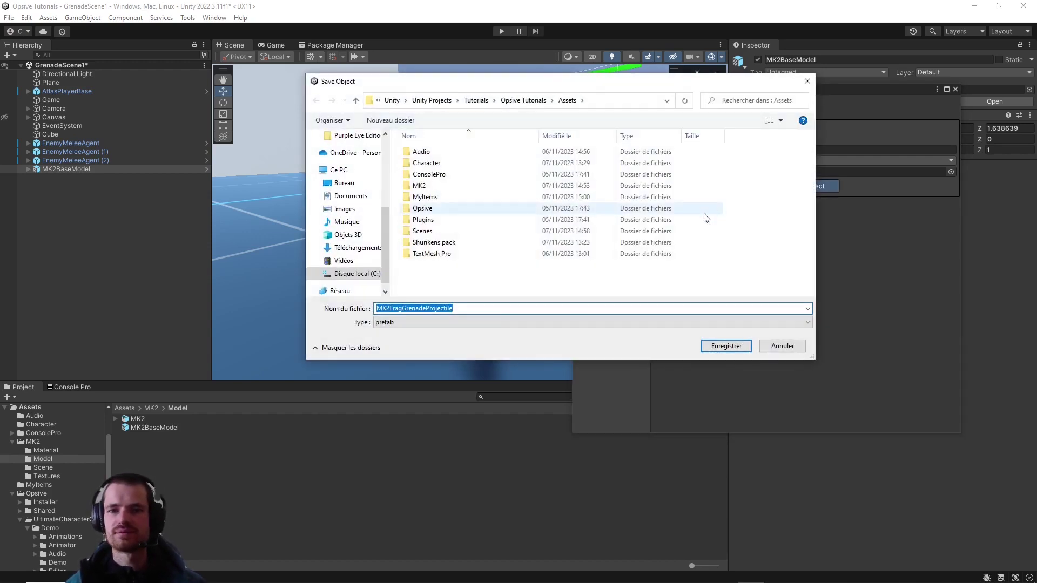
{"action": "double_click", "coordinate": [447, 198]}
{"action": "left_click", "coordinate": [724, 346]}
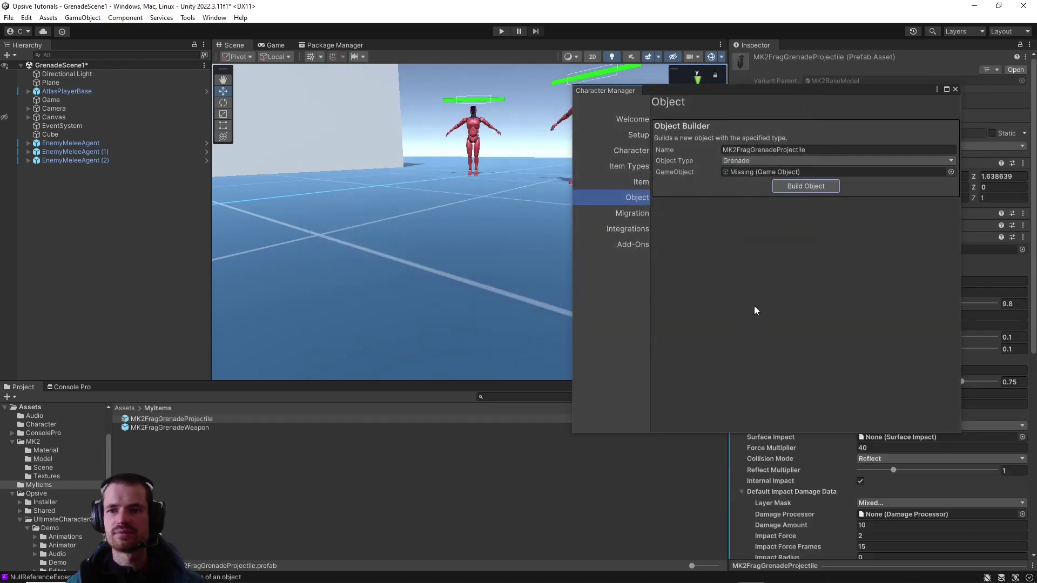
{"action": "left_click", "coordinate": [215, 451]}
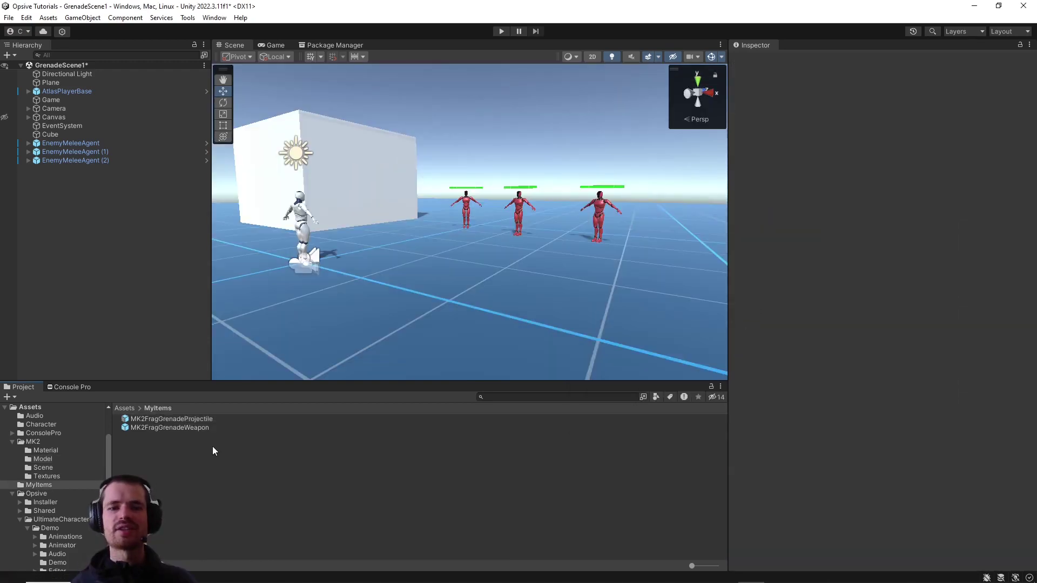
Step: Open the MK2FragGrenadeProjectile prefab from MyItems for editing
{"action": "left_click", "coordinate": [220, 426]}
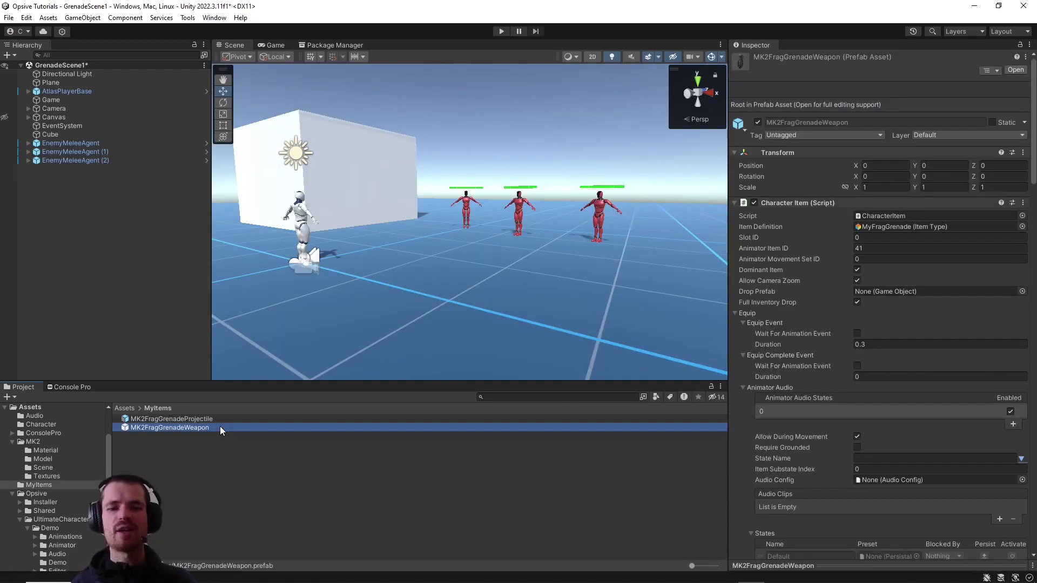
{"action": "left_click", "coordinate": [222, 417]}
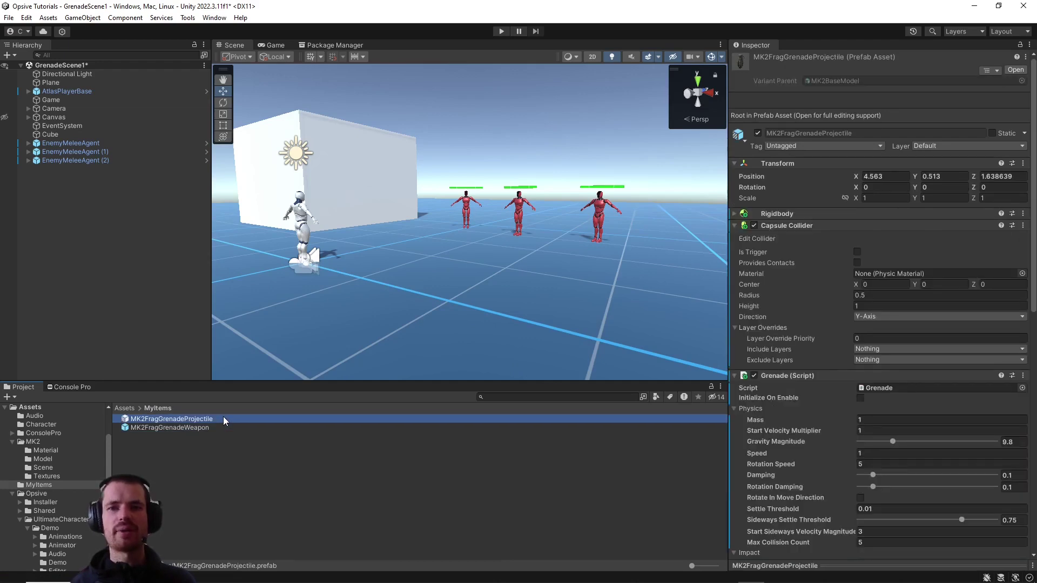
{"action": "double_click", "coordinate": [224, 419]}
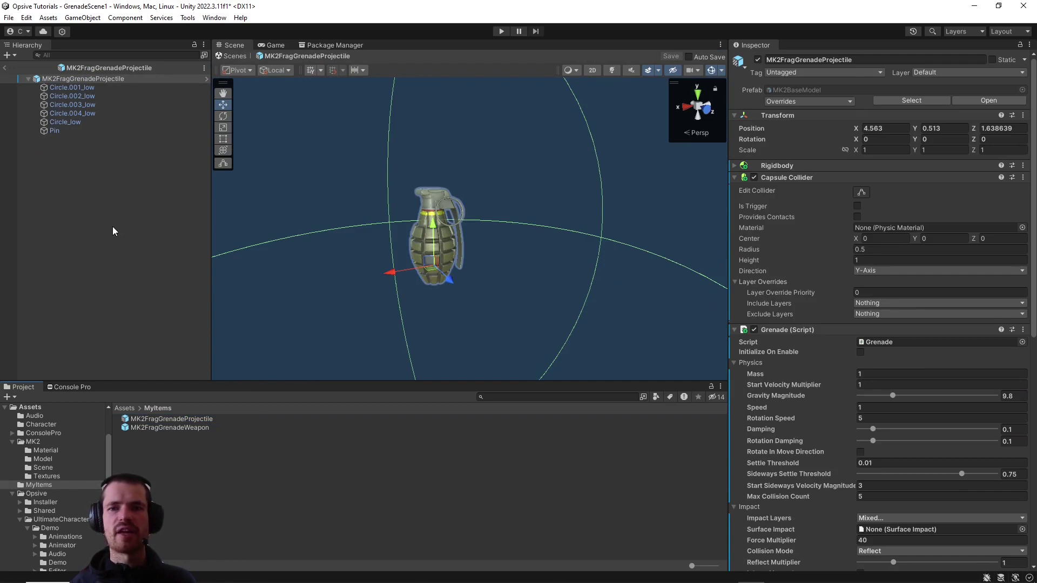
Step: Edit the projectile's capsule collider in front view, narrowing it to the grenade body with a radius of about 0.041
{"action": "scroll", "coordinate": [397, 233], "scroll_direction": "down", "scroll_amount": 5}
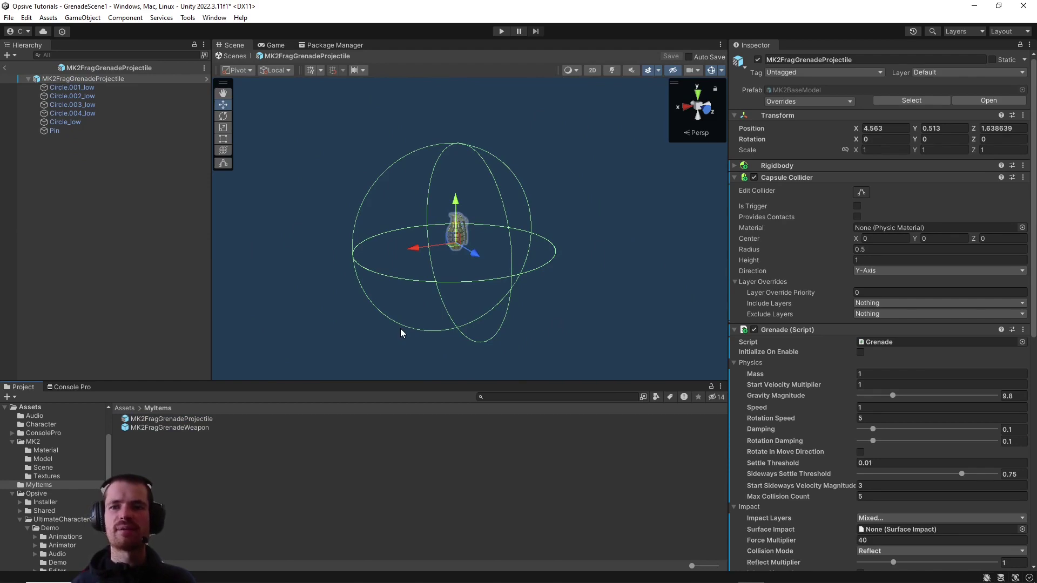
{"action": "left_click", "coordinate": [705, 112]}
{"action": "scroll", "coordinate": [543, 218], "scroll_direction": "up", "scroll_amount": 5}
{"action": "left_click", "coordinate": [861, 193]}
{"action": "left_click_drag", "start_coordinate": [673, 261], "coordinate": [446, 267]}
{"action": "scroll", "coordinate": [397, 252], "scroll_direction": "up", "scroll_amount": 5}
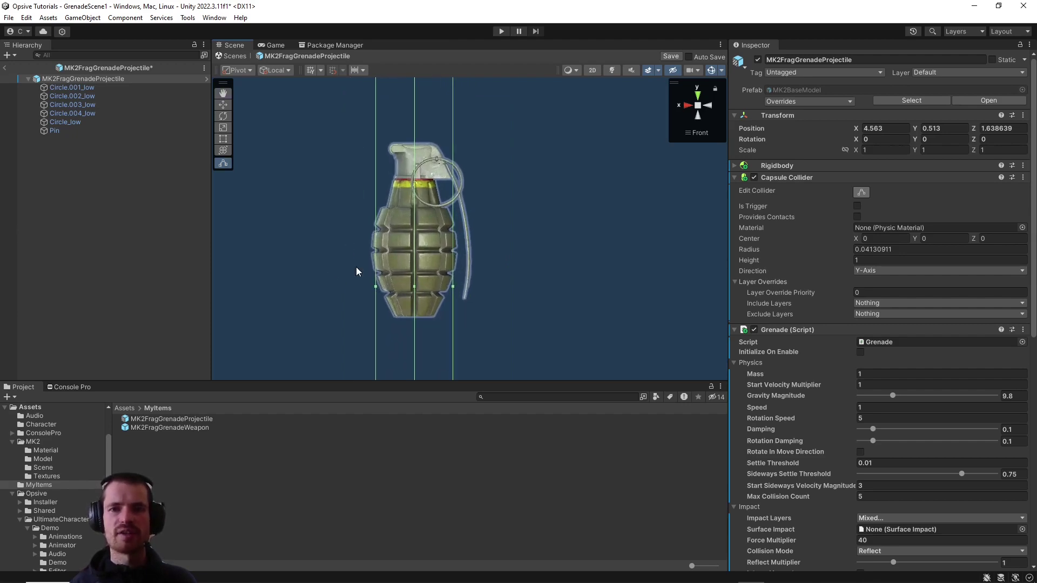
Step: Shorten the capsule collider from both ends to fit the grenade body, with a height of about 0.184 and center Y about 0.056
{"action": "scroll", "coordinate": [425, 267], "scroll_direction": "down", "scroll_amount": 6}
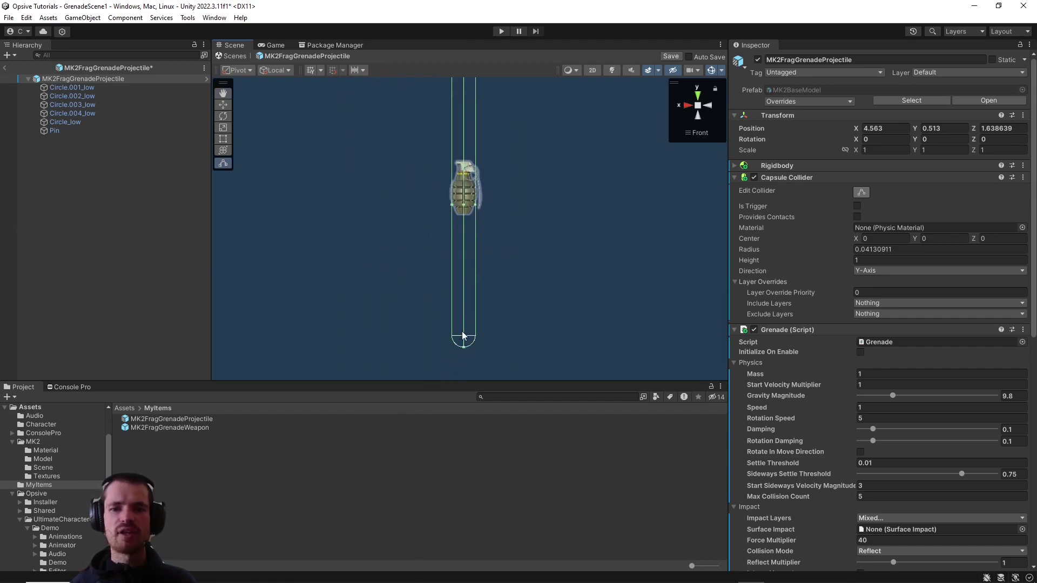
{"action": "left_click_drag", "start_coordinate": [463, 351], "coordinate": [466, 222]}
{"action": "scroll", "coordinate": [467, 222], "scroll_direction": "up", "scroll_amount": 2}
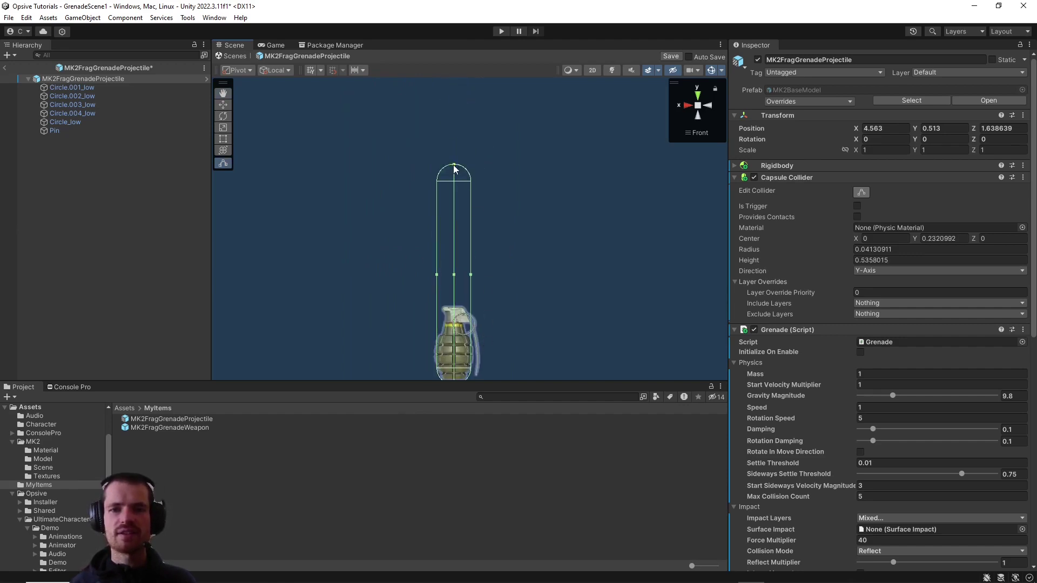
{"action": "left_click_drag", "start_coordinate": [454, 170], "coordinate": [453, 307]}
{"action": "scroll", "coordinate": [546, 279], "scroll_direction": "up", "scroll_amount": 4}
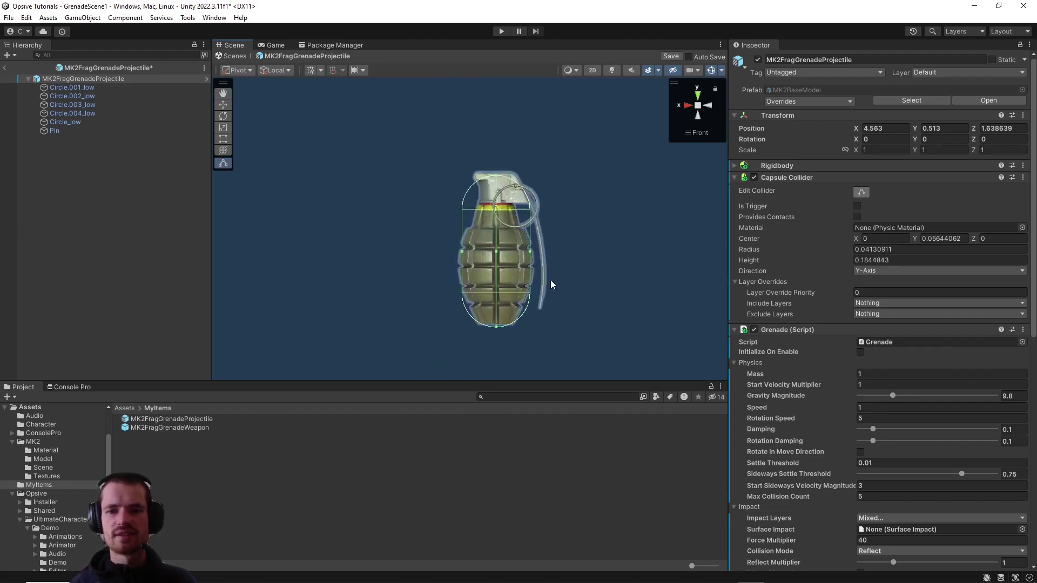
Step: Raise the lower end of the projectile's capsule collider, with a height of about 0.179 and center Y about 0.059, and check it from the side
{"action": "scroll", "coordinate": [546, 280], "scroll_direction": "up", "scroll_amount": 1}
{"action": "left_click_drag", "start_coordinate": [503, 357], "coordinate": [508, 352]}
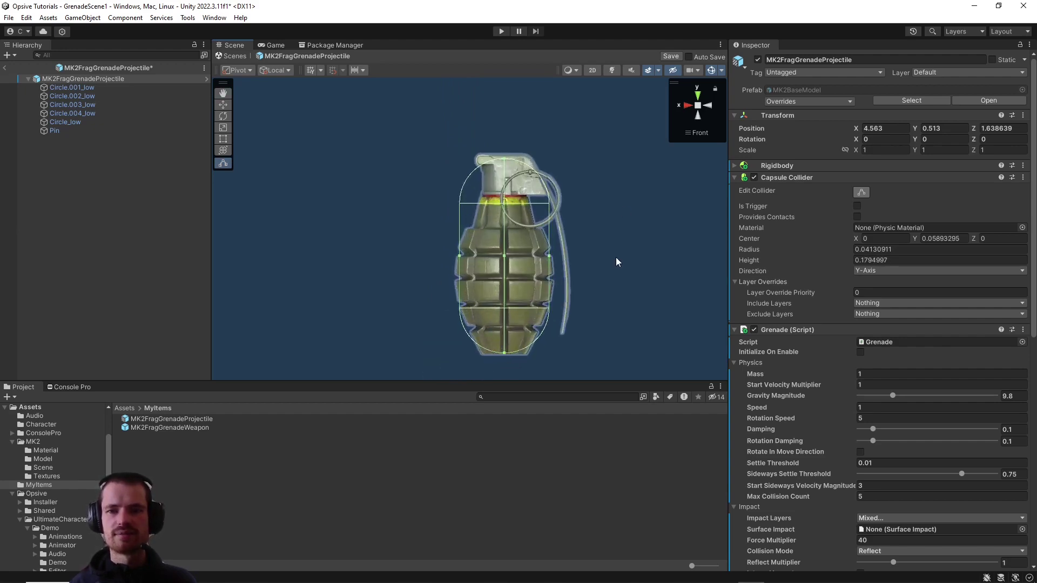
{"action": "left_click", "coordinate": [709, 107]}
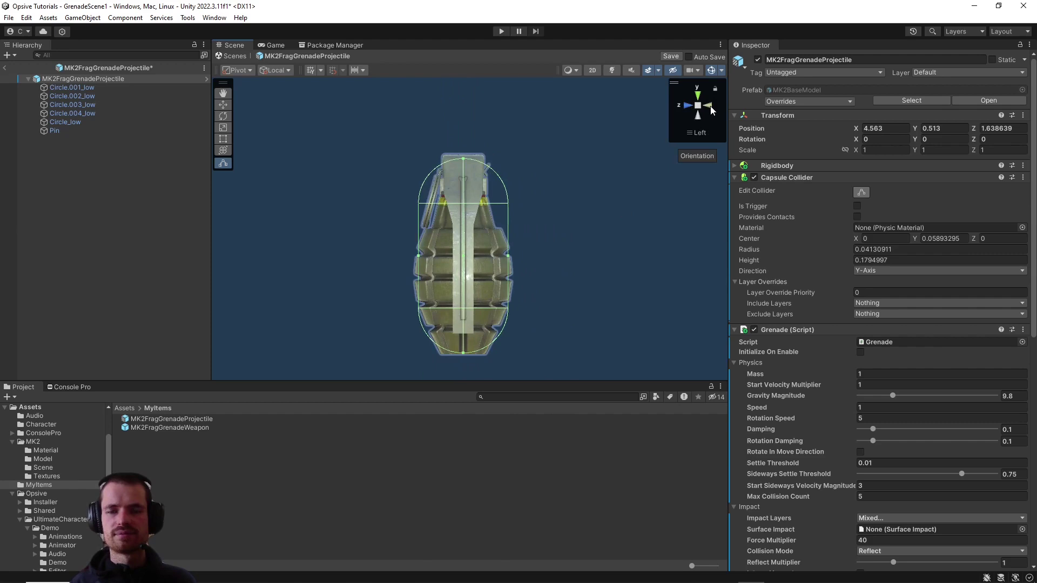
{"action": "left_click", "coordinate": [711, 107]}
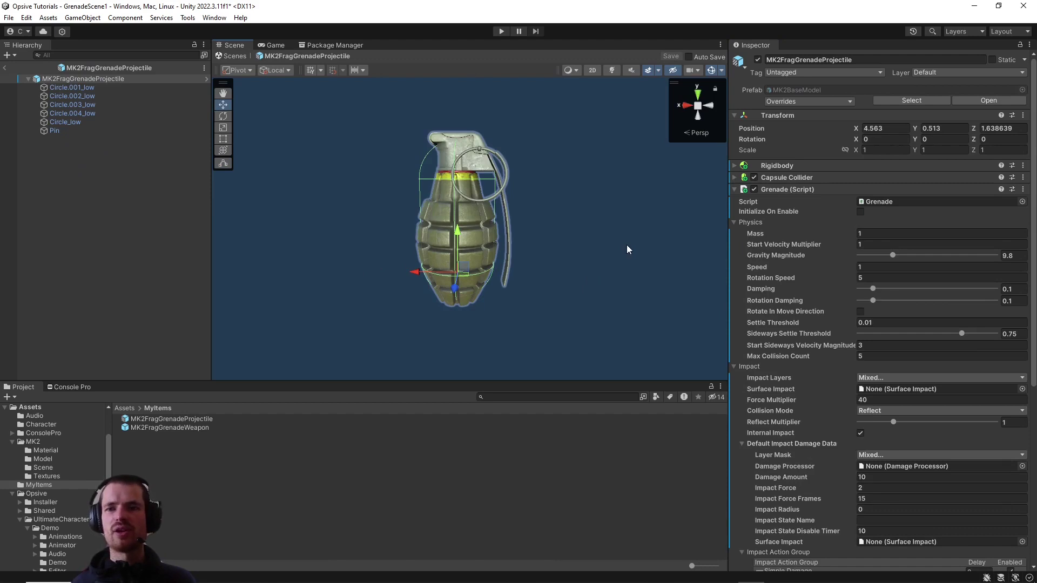
Step: Turn off Disable Collider On Impact in the Grenade script of the projectile's root object
{"action": "left_click", "coordinate": [907, 202]}
{"action": "left_click", "coordinate": [165, 445]}
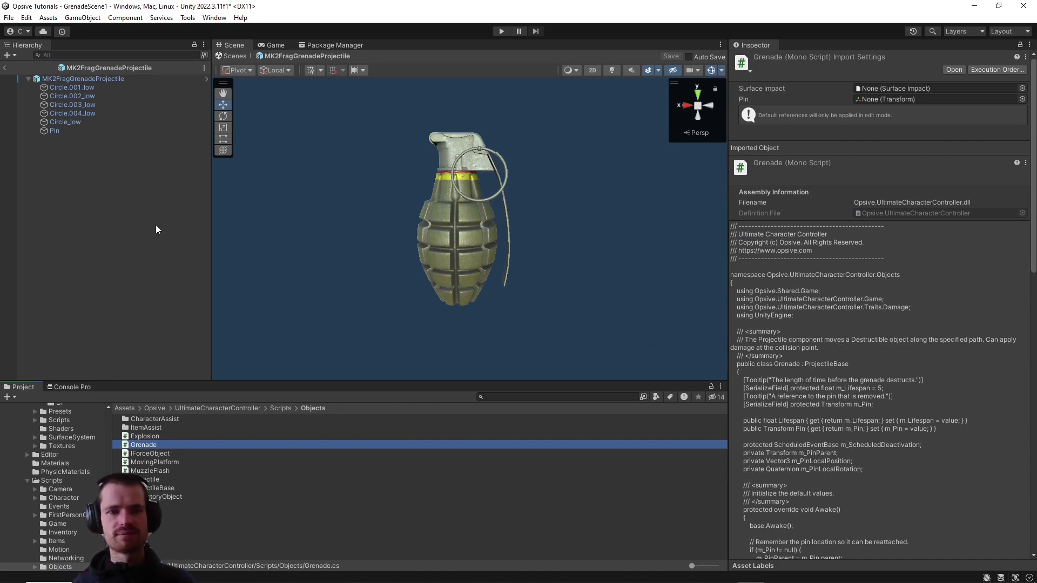
{"action": "left_click", "coordinate": [96, 79]}
{"action": "scroll", "coordinate": [842, 292], "scroll_direction": "down", "scroll_amount": 10}
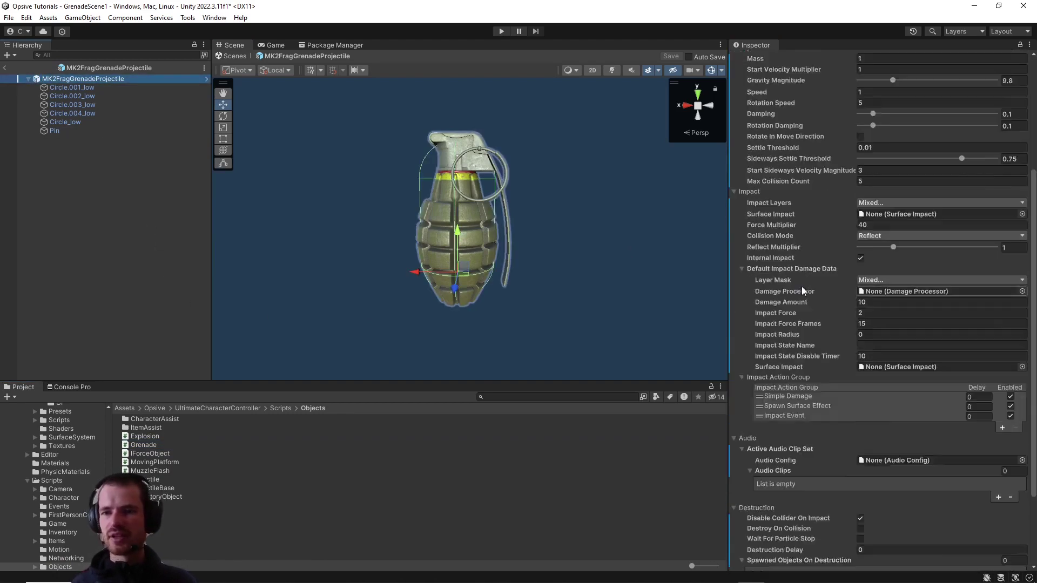
{"action": "scroll", "coordinate": [802, 288], "scroll_direction": "down", "scroll_amount": 5}
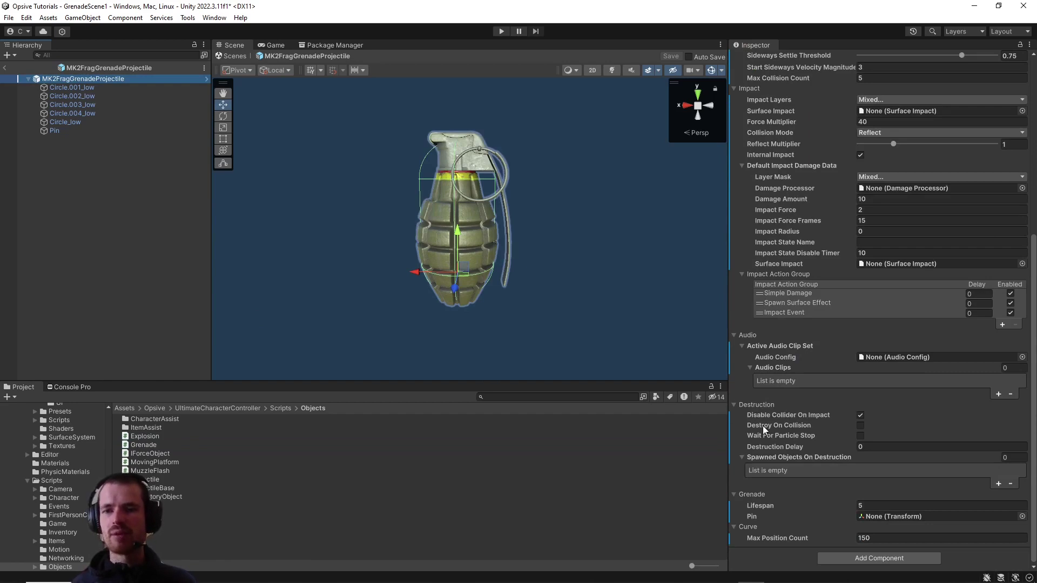
{"action": "left_click", "coordinate": [794, 415]}
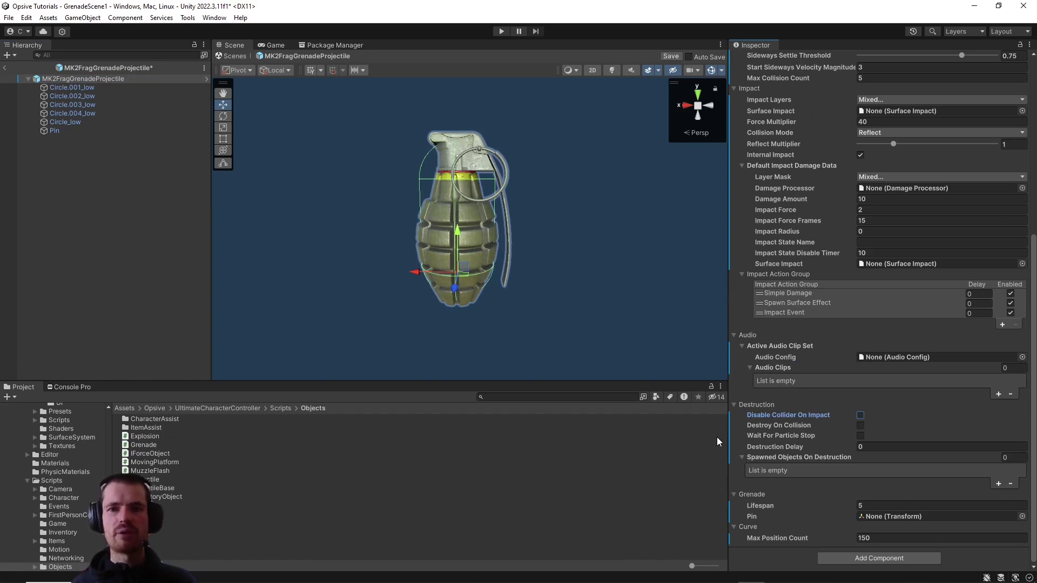
Step: Add an element to the projectile's Spawned Objects On Destruction and assign the Explosion prefab from the demo FragGrenade folder as its object
{"action": "left_click", "coordinate": [779, 465]}
{"action": "left_click", "coordinate": [762, 458]}
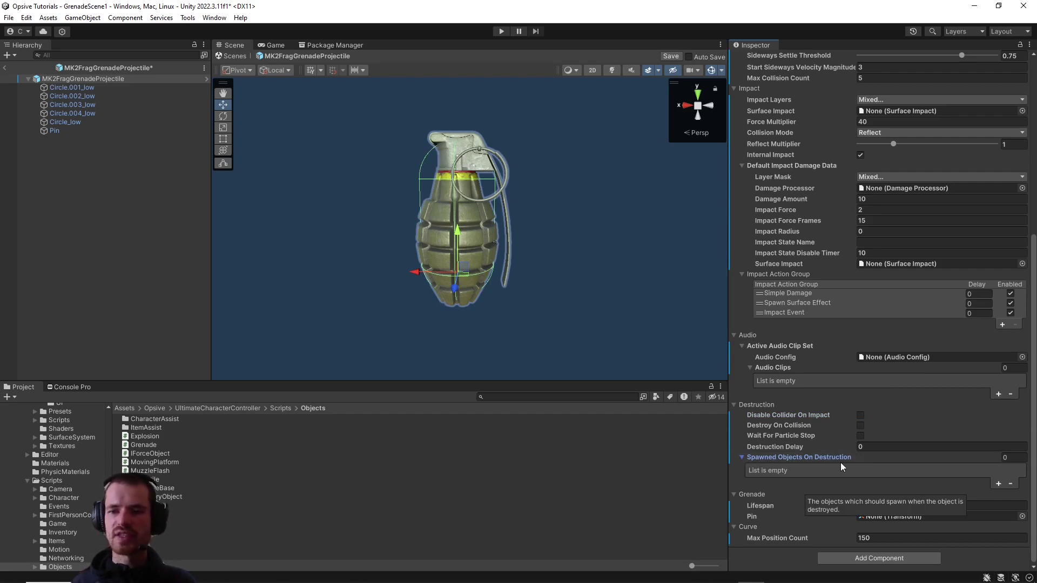
{"action": "left_click", "coordinate": [998, 483]}
{"action": "scroll", "coordinate": [883, 445], "scroll_direction": "down", "scroll_amount": 2}
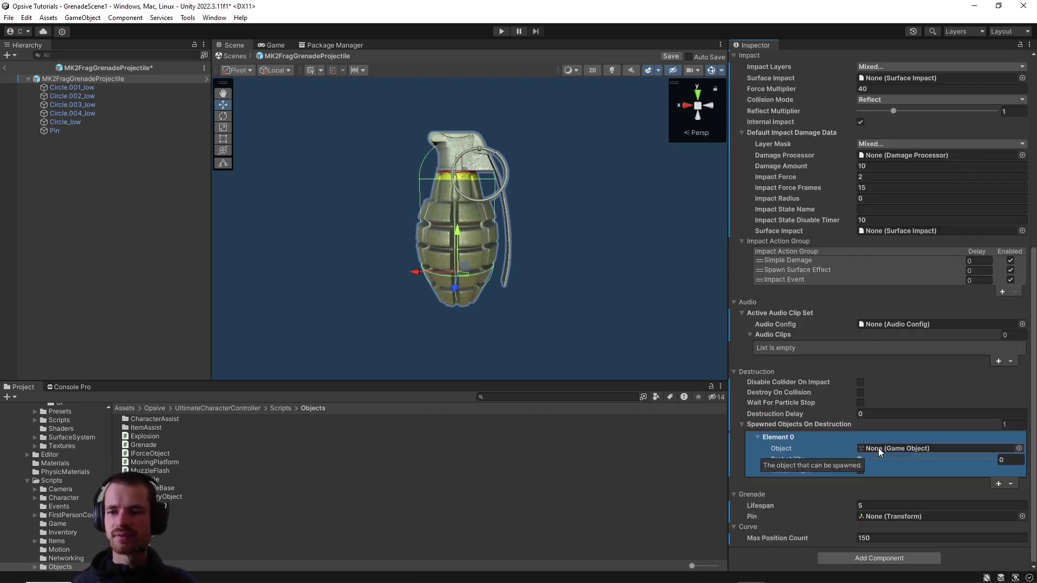
{"action": "left_click", "coordinate": [1018, 448]}
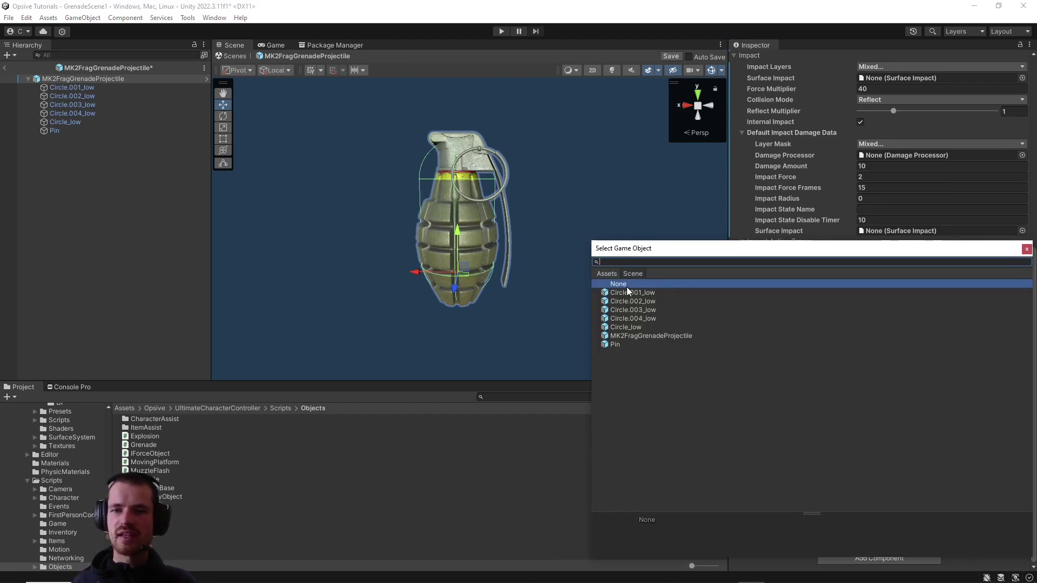
{"action": "left_click", "coordinate": [607, 273]}
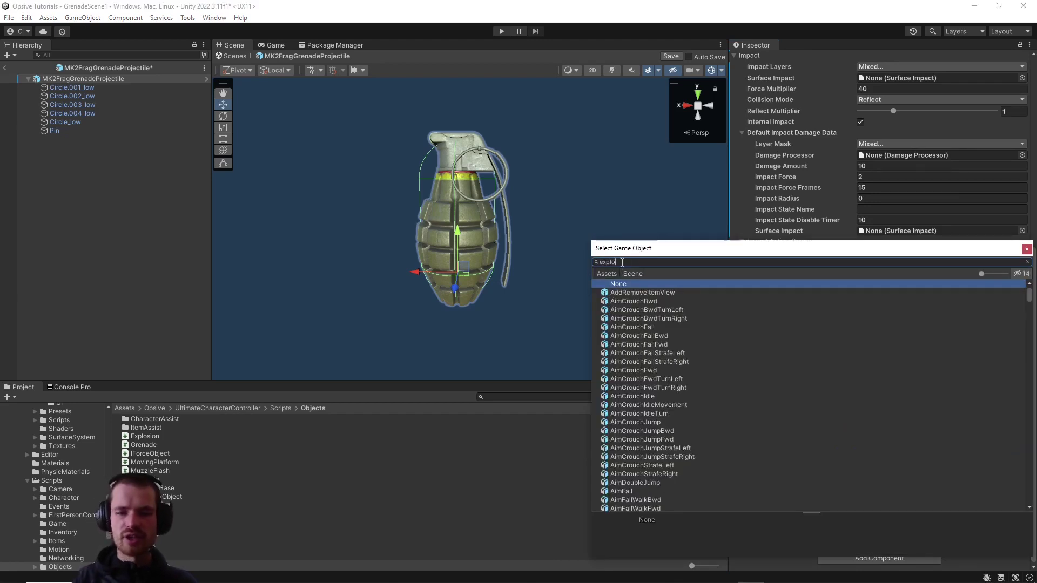
{"action": "left_click", "coordinate": [623, 262]}
{"action": "type", "text": "explosion"}
{"action": "left_click", "coordinate": [620, 319]}
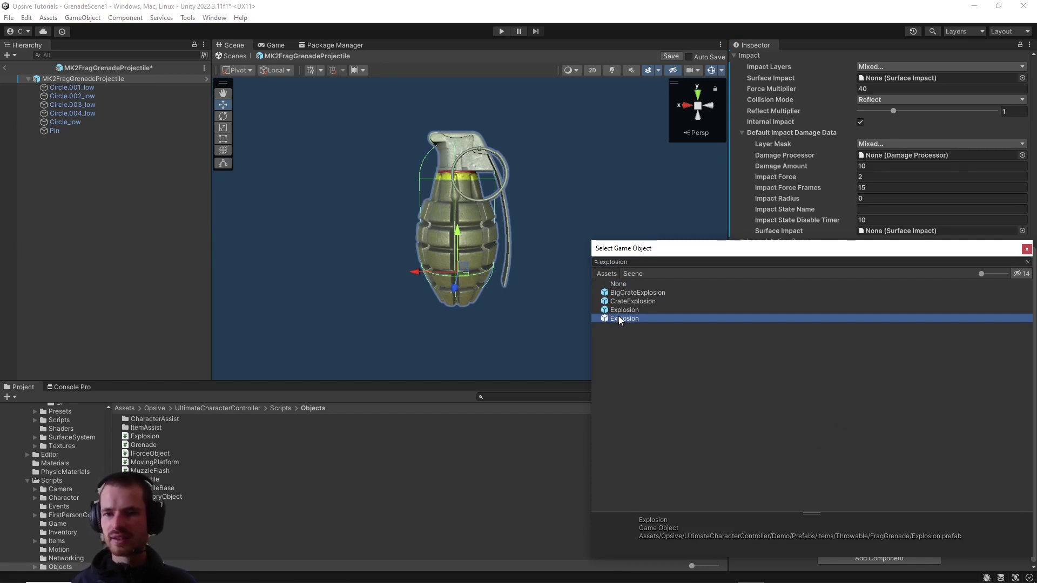
{"action": "double_click", "coordinate": [620, 319]}
Step: Locate the assigned Explosion prefab in the FragGrenade folder and duplicate it under the name MyExplosion
{"action": "left_click", "coordinate": [878, 450]}
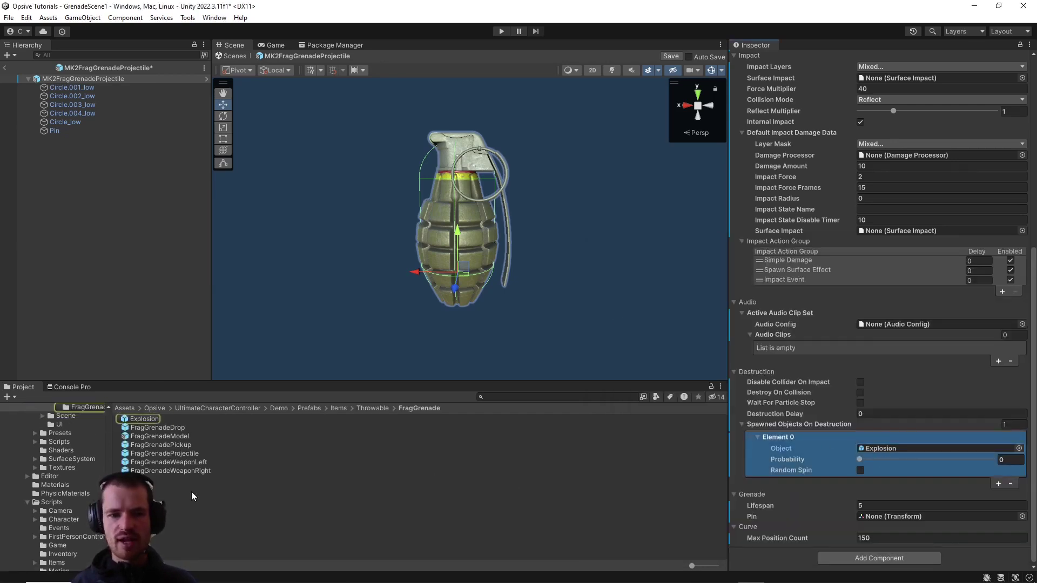
{"action": "left_click", "coordinate": [154, 419]}
{"action": "key", "text": "ctrl+d"}
{"action": "type", "text": "MyExlosi"}
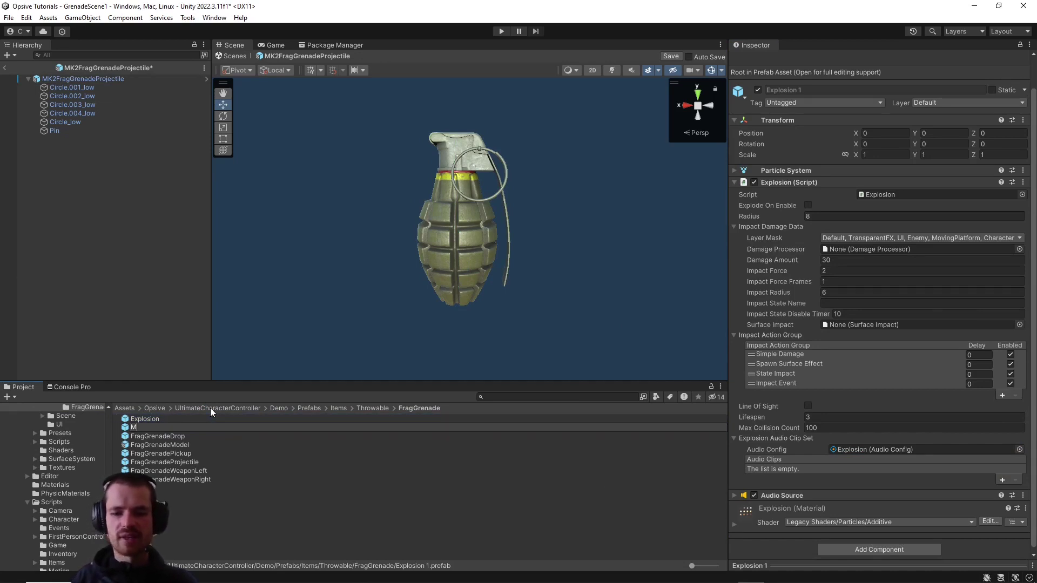
{"action": "key", "text": "BackSpace"}
{"action": "key", "text": "BackSpace"}
{"action": "key", "text": "BackSpace"}
{"action": "key", "text": "BackSpace"}
{"action": "type", "text": "plosion"}
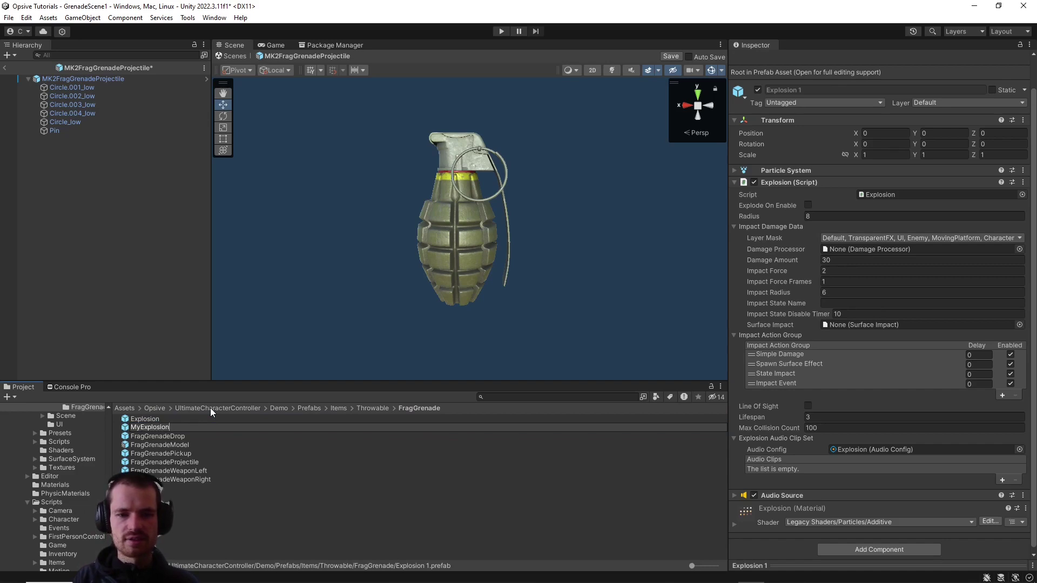
{"action": "key", "text": "Return"}
Step: Replace the projectile's spawned destruction object with MyExplosion, using a Probability of 1 and Random Spin enabled
{"action": "left_click", "coordinate": [157, 419]}
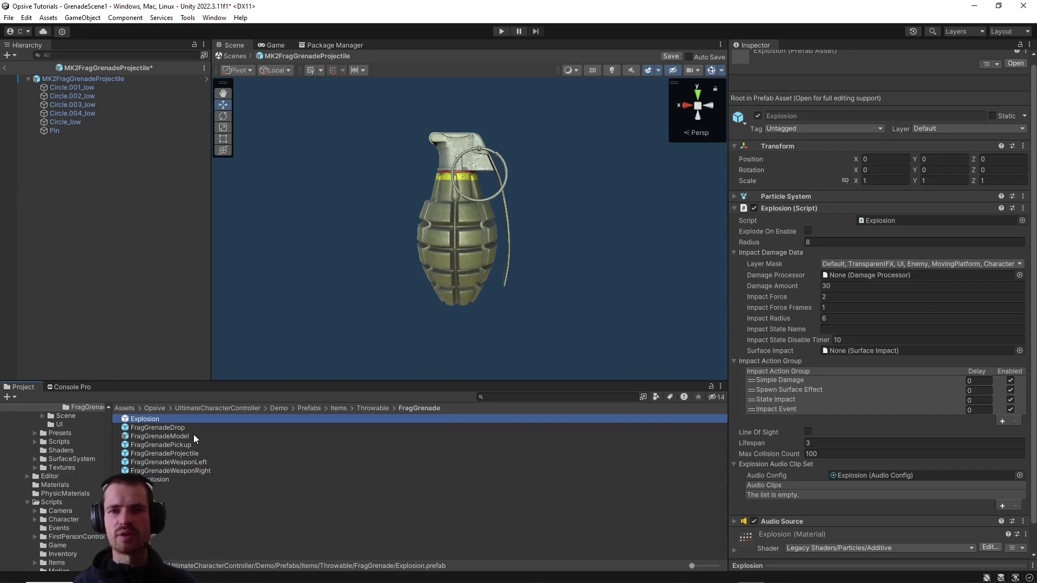
{"action": "left_click", "coordinate": [101, 235]}
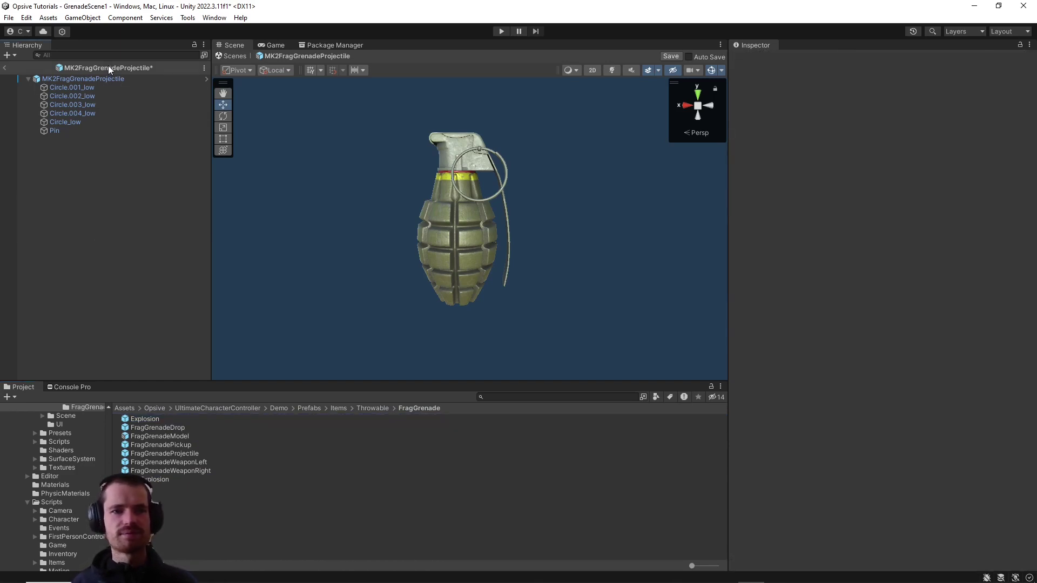
{"action": "left_click", "coordinate": [98, 79]}
{"action": "scroll", "coordinate": [890, 411], "scroll_direction": "down", "scroll_amount": 15}
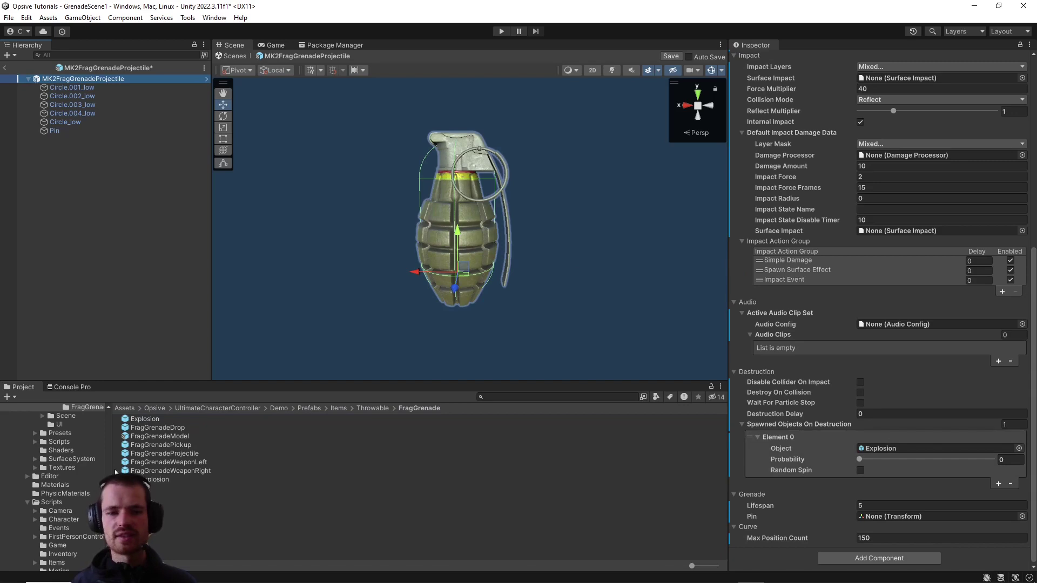
{"action": "left_click_drag", "start_coordinate": [882, 443], "coordinate": [996, 460]}
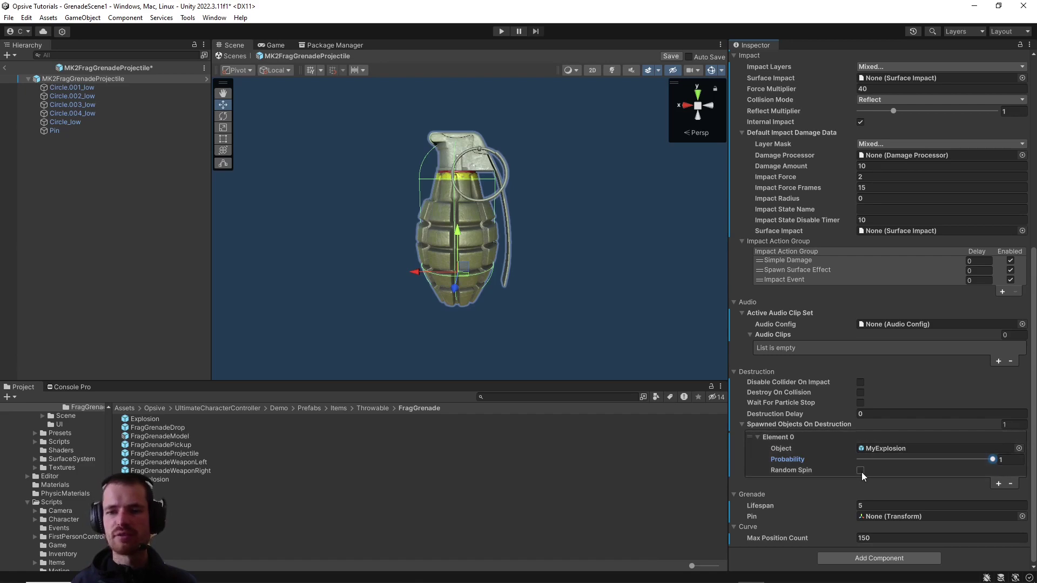
{"action": "left_click", "coordinate": [860, 471]}
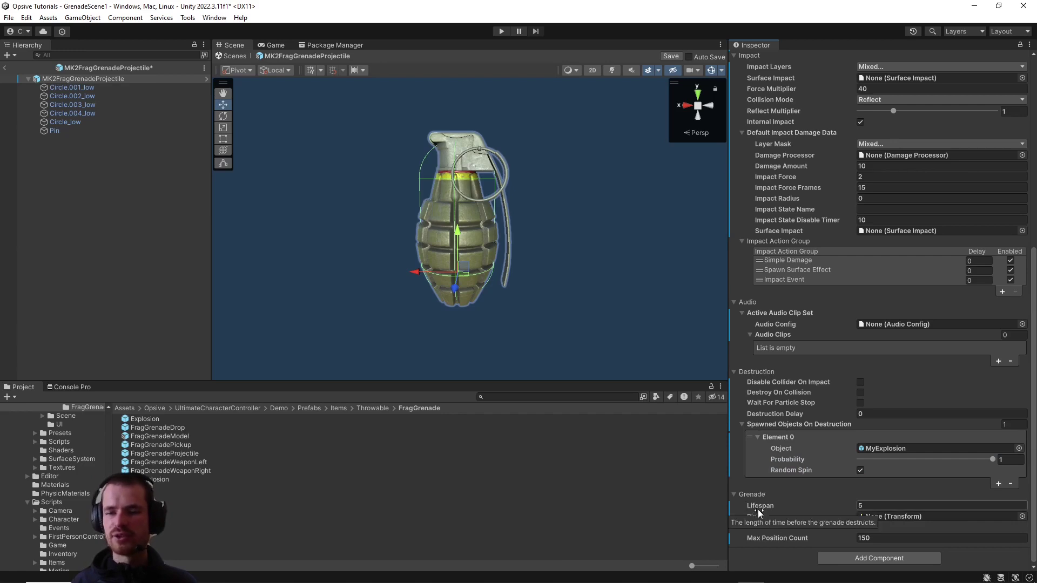
Step: Set the grenade's Lifespan to 3 and its Pin reference to the Pin child object, saving the prefab on exit
{"action": "left_click", "coordinate": [881, 506]}
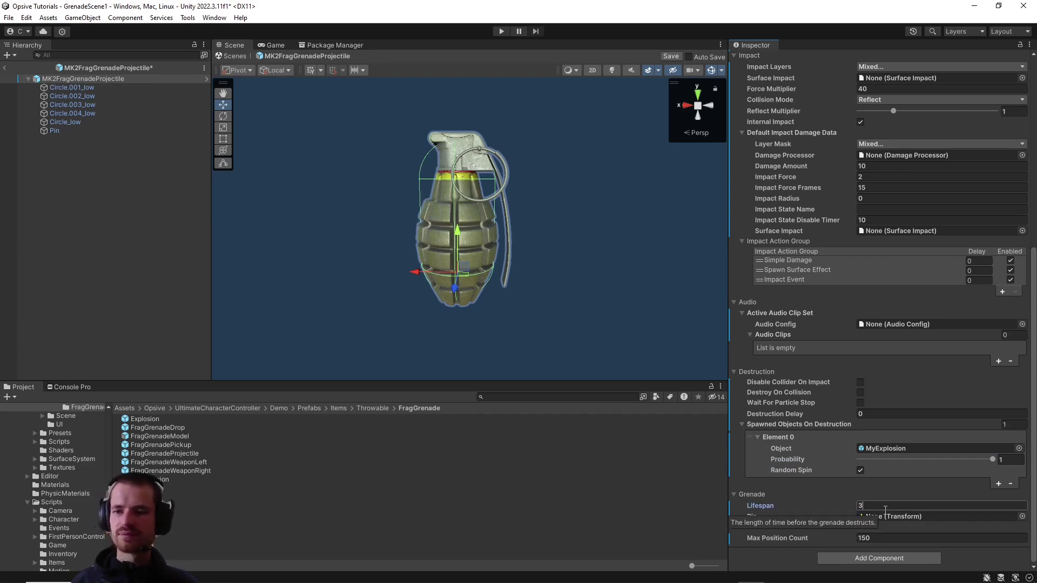
{"action": "type", "text": "3"}
{"action": "left_click", "coordinate": [754, 556]}
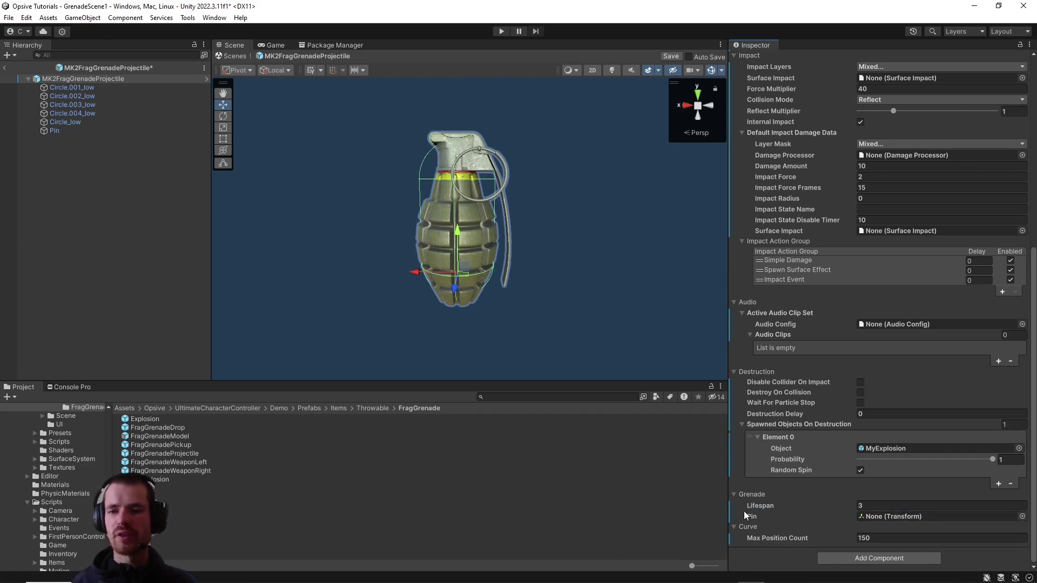
{"action": "left_click_drag", "start_coordinate": [52, 132], "coordinate": [918, 516]}
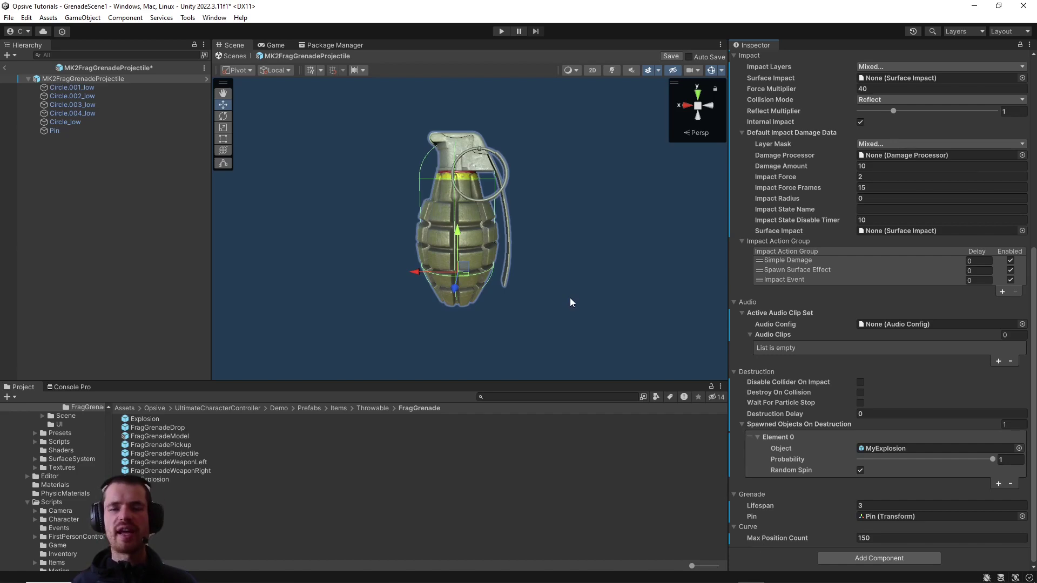
{"action": "left_click", "coordinate": [4, 67]}
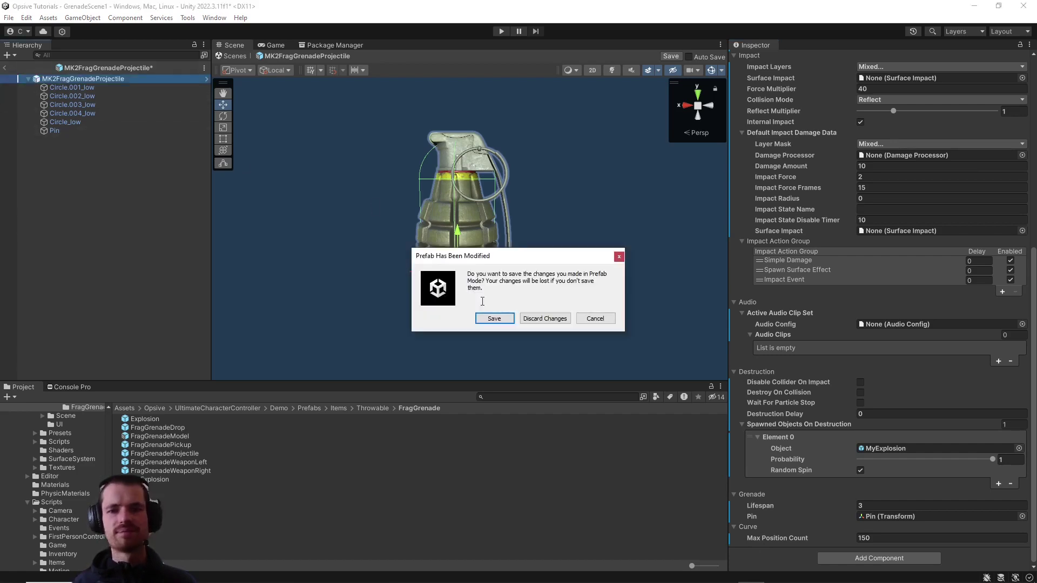
{"action": "left_click", "coordinate": [477, 323]}
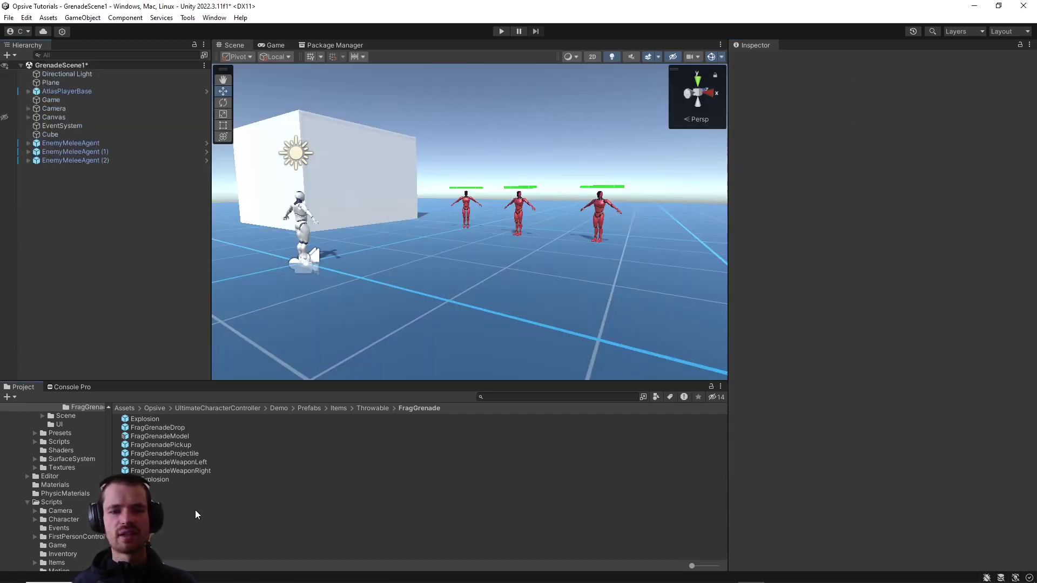
Step: Open the properties of the FragGrenadeWeaponRight demo prefab in a separate floating window as a reference
{"action": "right_click", "coordinate": [211, 471]}
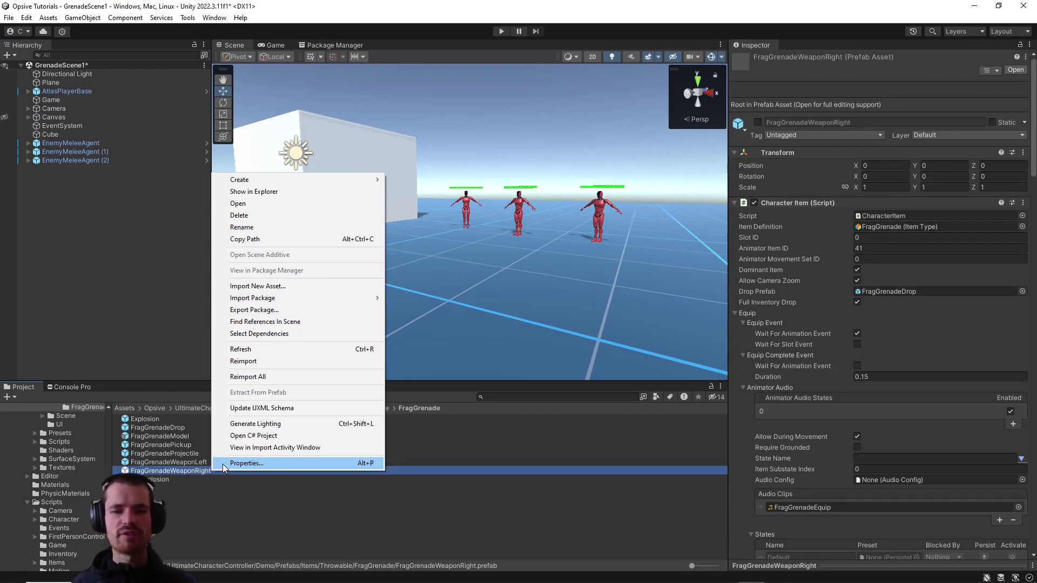
{"action": "left_click", "coordinate": [277, 464]}
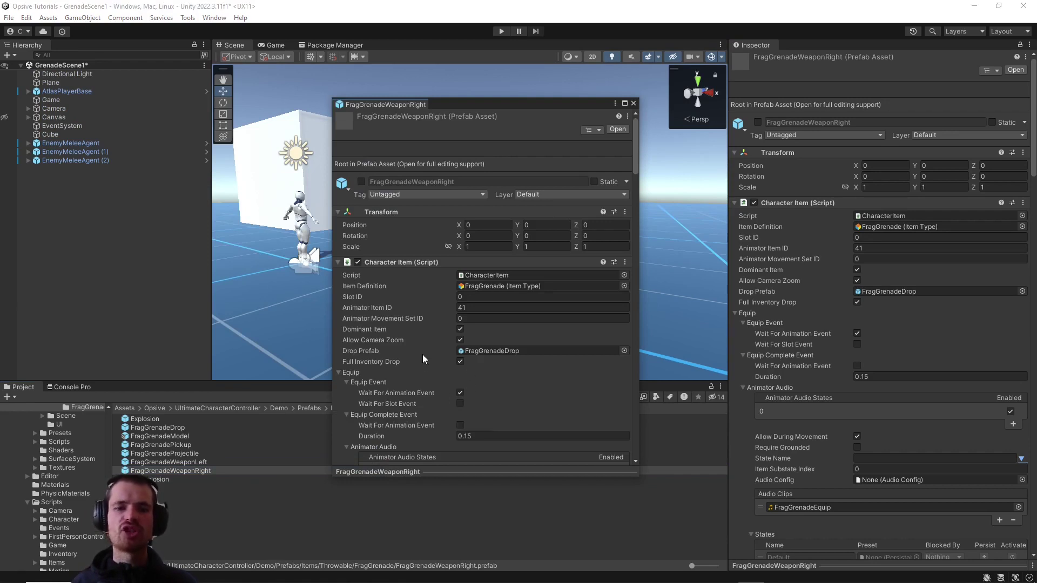
{"action": "left_click", "coordinate": [106, 316]}
{"action": "left_click_drag", "start_coordinate": [448, 104], "coordinate": [713, 150]}
Step: Find the MK2FragGrenadeWeapon prefab by searching for "grenadeweapon" and open it for editing beside the reference window
{"action": "left_click", "coordinate": [534, 398]}
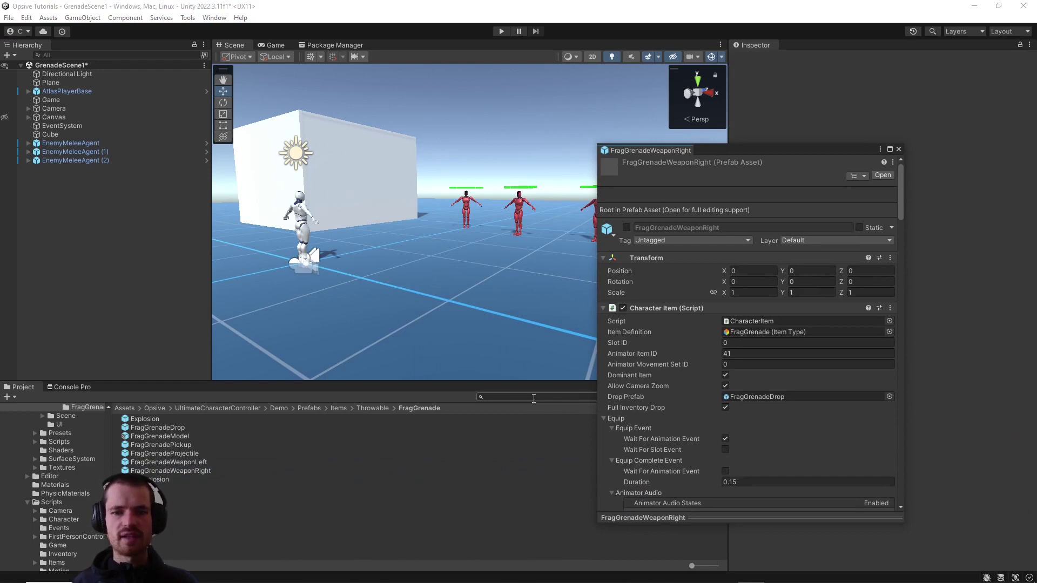
{"action": "type", "text": "grena"}
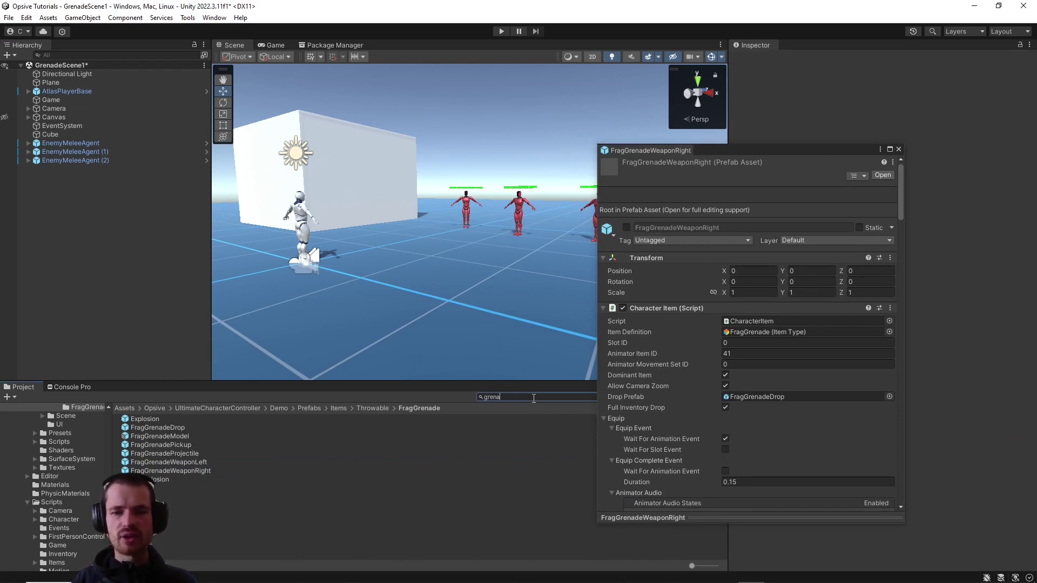
{"action": "type", "text": "deweapon"}
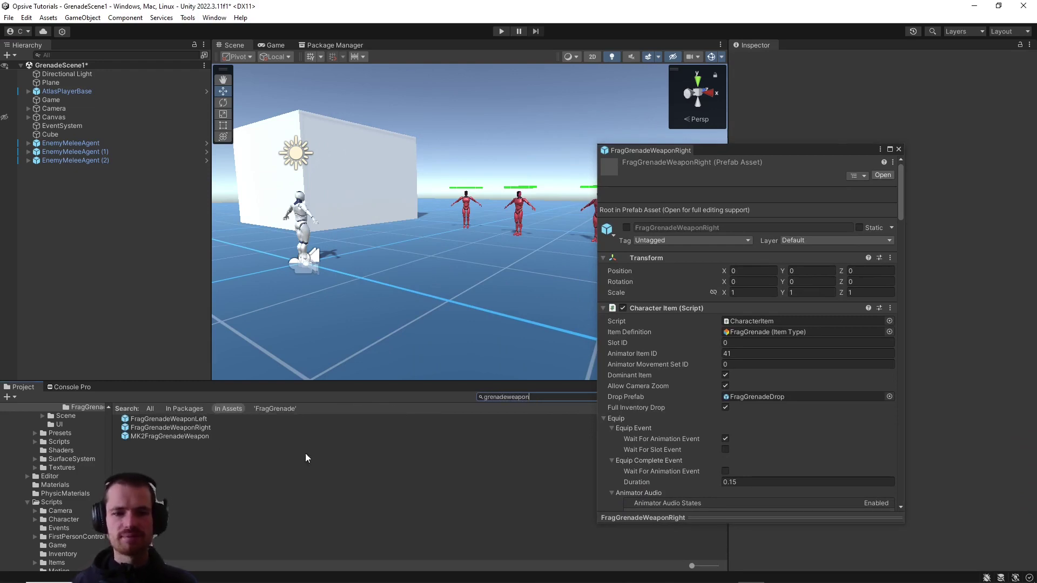
{"action": "double_click", "coordinate": [196, 435]}
{"action": "left_click_drag", "start_coordinate": [739, 152], "coordinate": [543, 150]}
{"action": "left_click", "coordinate": [28, 79]}
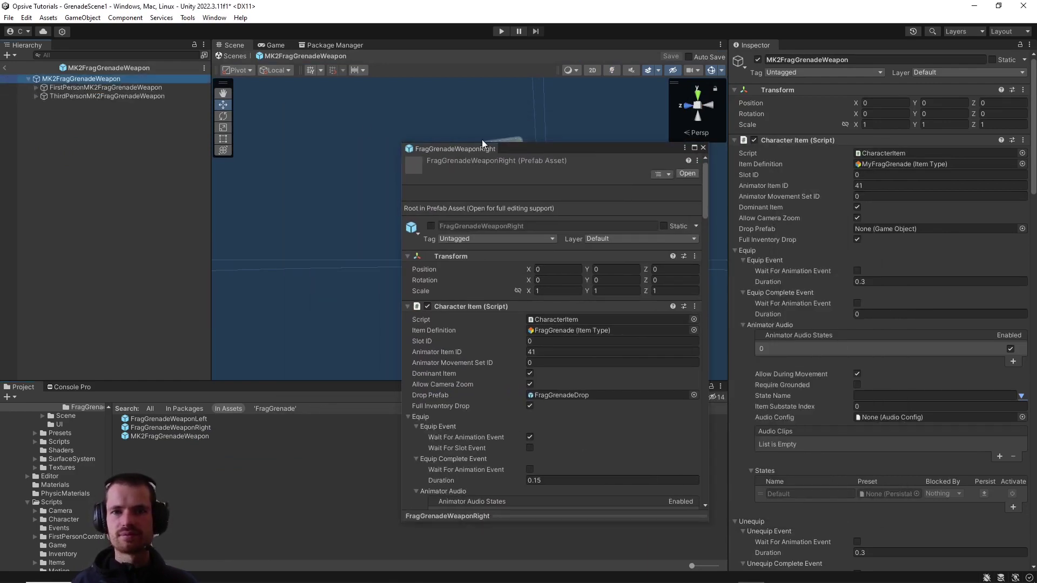
{"action": "left_click_drag", "start_coordinate": [532, 151], "coordinate": [249, 118]}
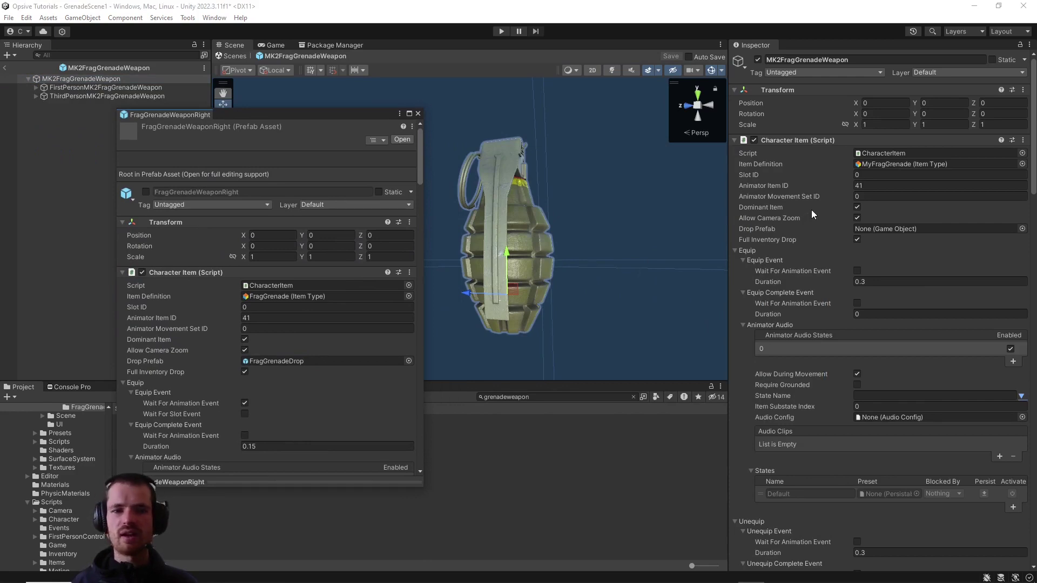
Step: Enable Wait For Animation Event for the weapon's Equip Event and set the Equip Complete Event duration to 0.15
{"action": "scroll", "coordinate": [322, 258], "scroll_direction": "down", "scroll_amount": 4}
{"action": "scroll", "coordinate": [852, 257], "scroll_direction": "down", "scroll_amount": 3}
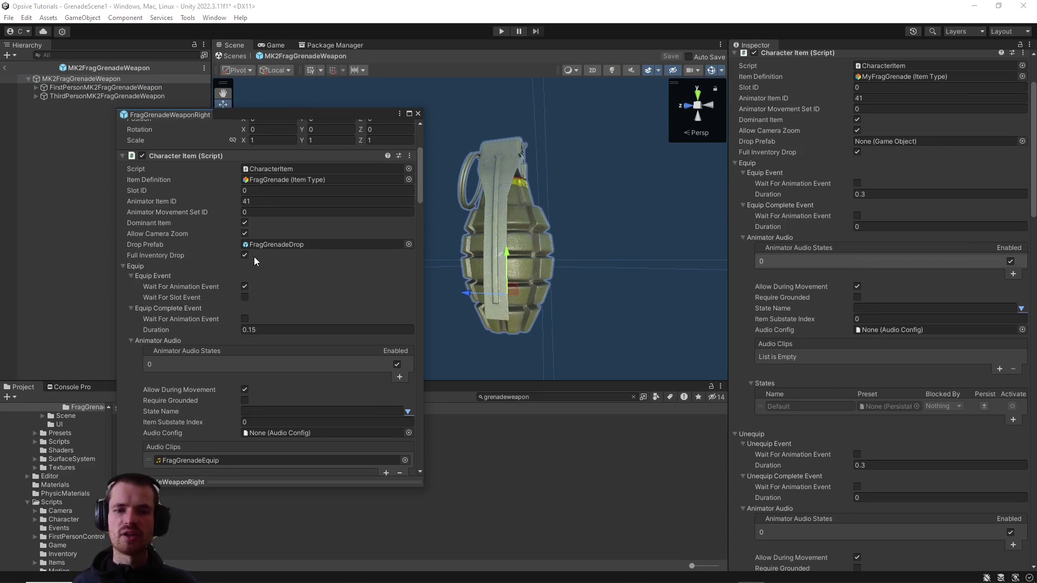
{"action": "left_click", "coordinate": [857, 183]}
{"action": "left_click", "coordinate": [872, 226]}
{"action": "type", "text": ".15"}
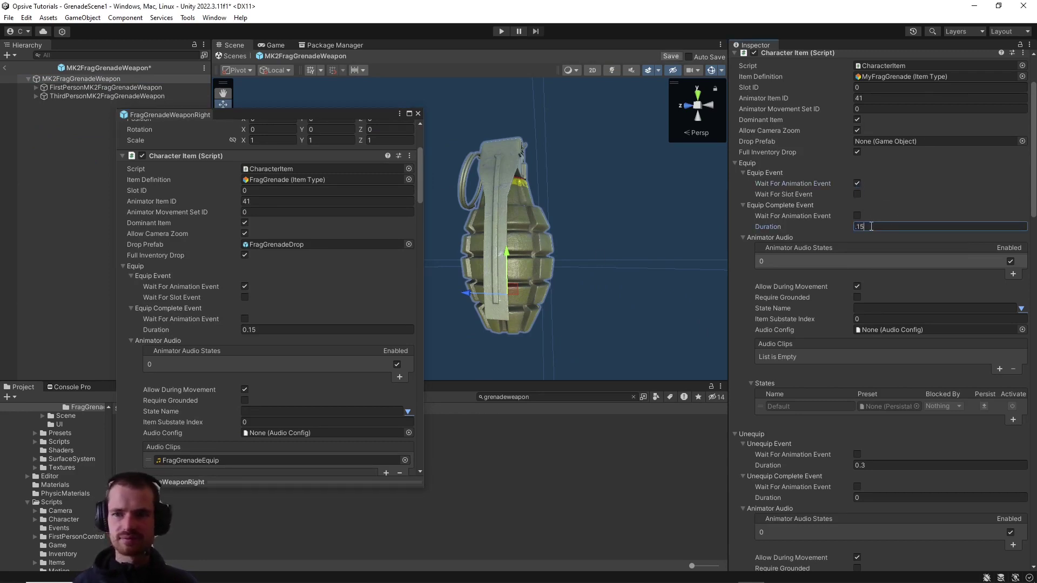
{"action": "scroll", "coordinate": [885, 263], "scroll_direction": "down", "scroll_amount": 2}
{"action": "scroll", "coordinate": [884, 264], "scroll_direction": "down", "scroll_amount": 1}
{"action": "key", "text": "Return"}
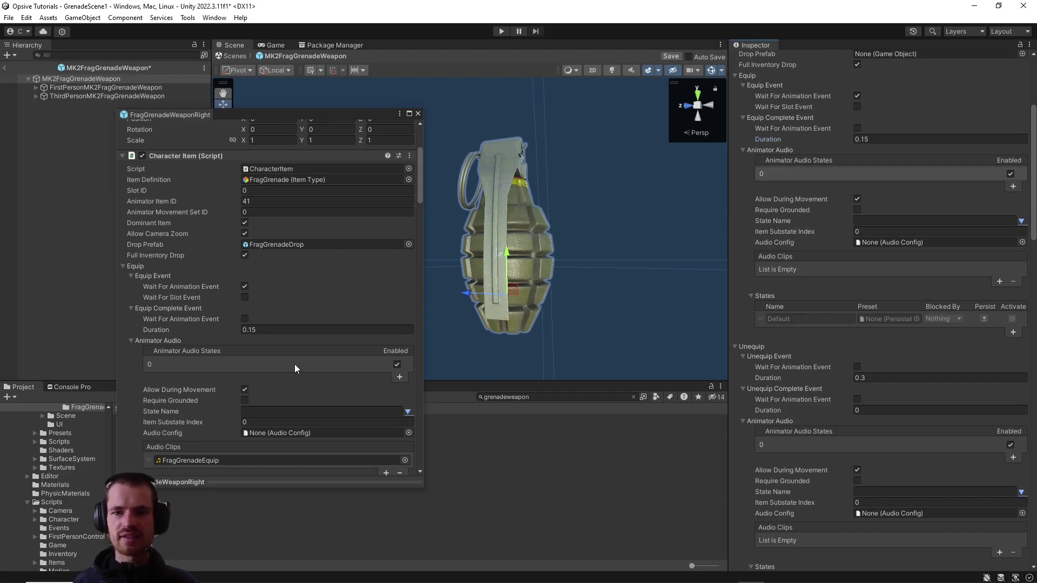
Step: Assign the FragGrenadeEquip audio config to the weapon's Equip Animator Audio by searching for "equip"
{"action": "scroll", "coordinate": [174, 404], "scroll_direction": "down", "scroll_amount": 3}
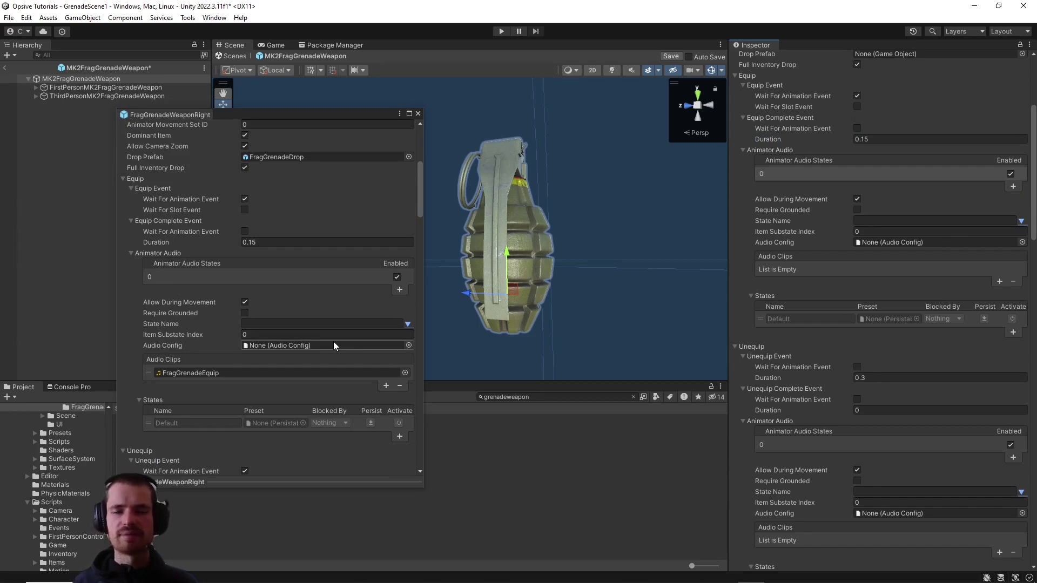
{"action": "left_click", "coordinate": [1022, 243]}
{"action": "type", "text": "equip"}
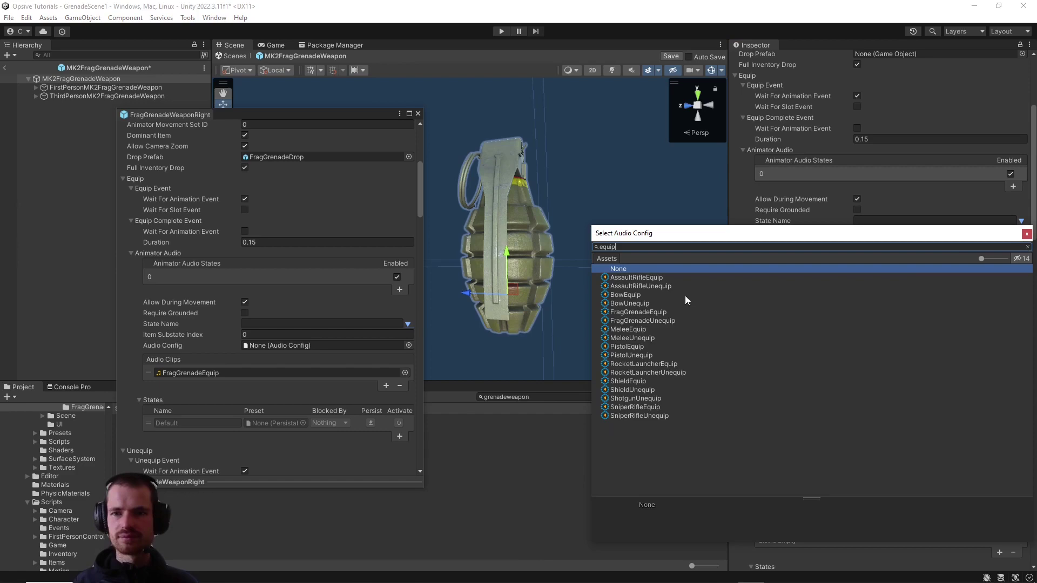
{"action": "double_click", "coordinate": [636, 312]}
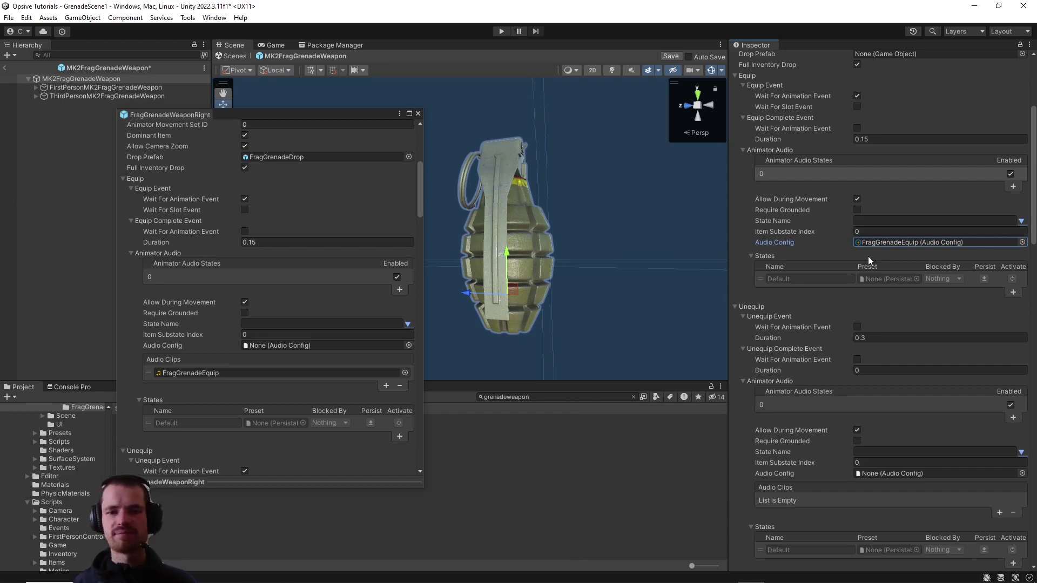
Step: Locate the FragGrenadeEquip audio config in the project, inspect its audio clip settings, and reselect the MK2FragGrenadeWeapon root
{"action": "left_click", "coordinate": [913, 242]}
{"action": "left_click_drag", "start_coordinate": [310, 115], "coordinate": [508, 117]}
{"action": "left_click", "coordinate": [210, 421]}
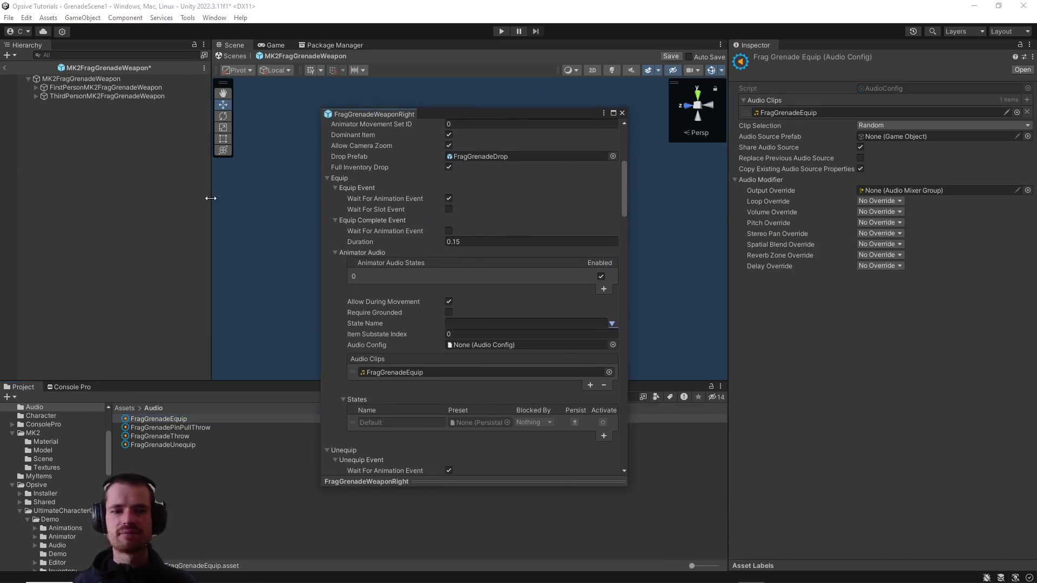
{"action": "left_click", "coordinate": [105, 80]}
Step: Enable Wait For Animation Event for the weapon's Unequip Event and set the Unequip Complete Event duration to 0.1
{"action": "scroll", "coordinate": [847, 226], "scroll_direction": "down", "scroll_amount": 10}
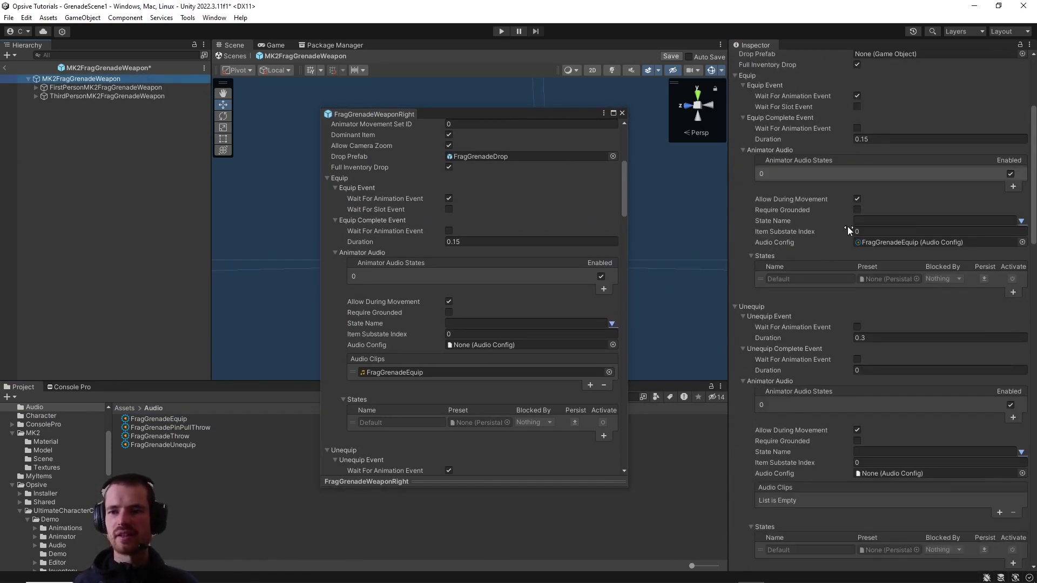
{"action": "scroll", "coordinate": [458, 242], "scroll_direction": "down", "scroll_amount": 8}
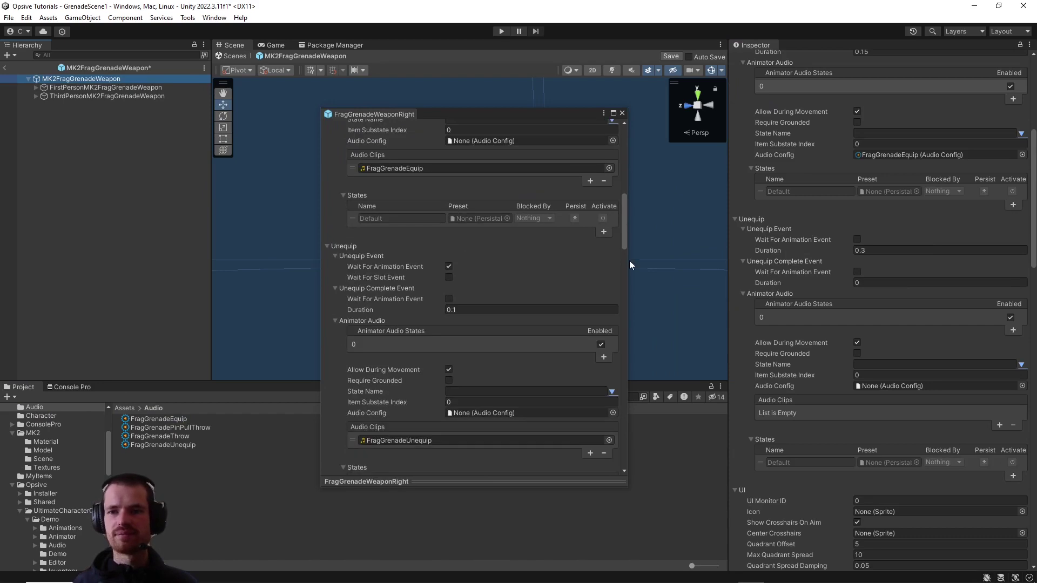
{"action": "left_click", "coordinate": [857, 240]}
{"action": "left_click", "coordinate": [871, 283]}
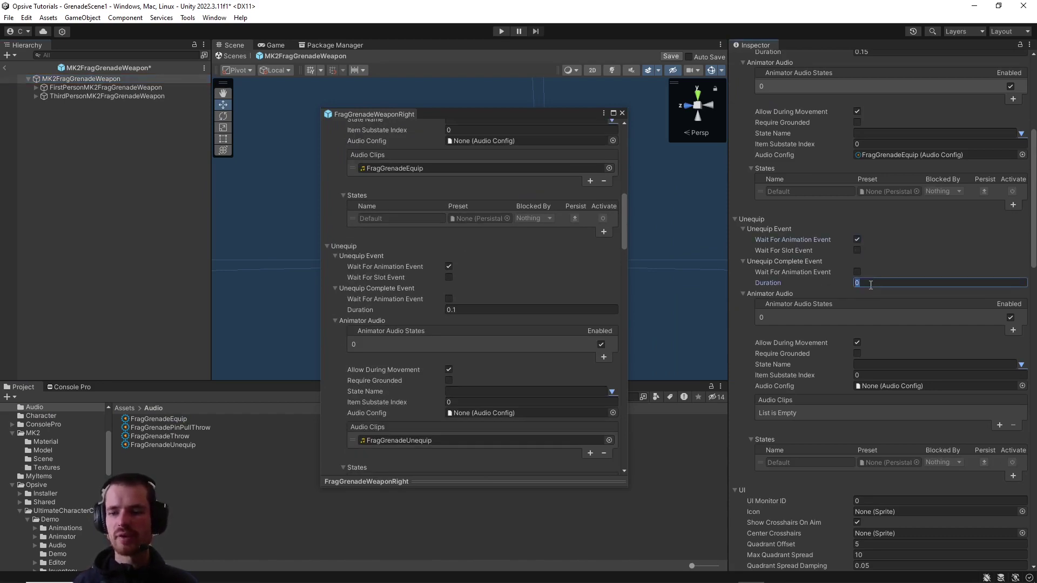
{"action": "type", "text": "0.1"}
Step: Assign the FragGrenadeUnequip audio config to the weapon's Unequip Animator Audio
{"action": "scroll", "coordinate": [886, 233], "scroll_direction": "down", "scroll_amount": 4}
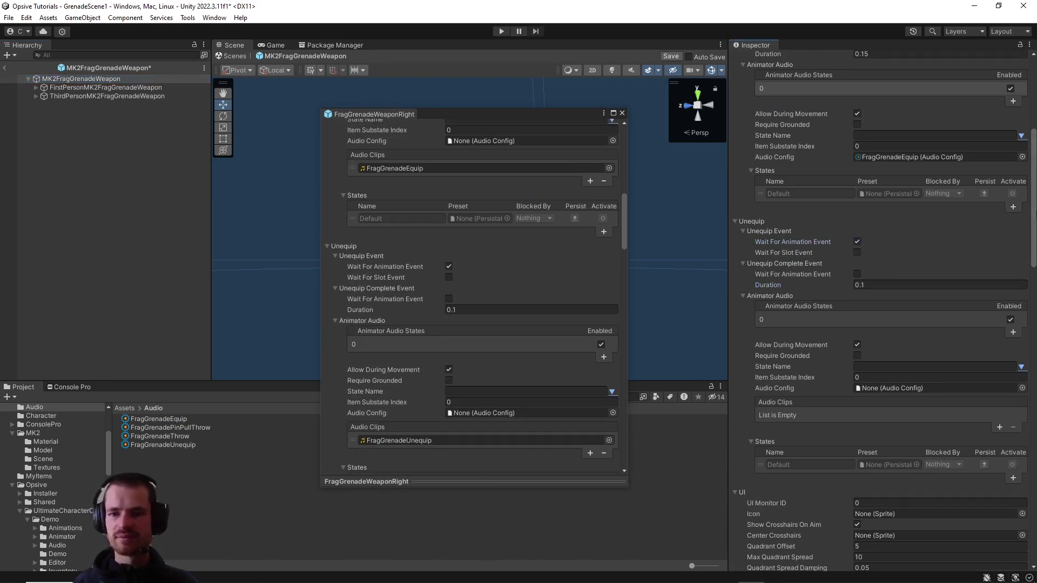
{"action": "scroll", "coordinate": [886, 233], "scroll_direction": "down", "scroll_amount": 1}
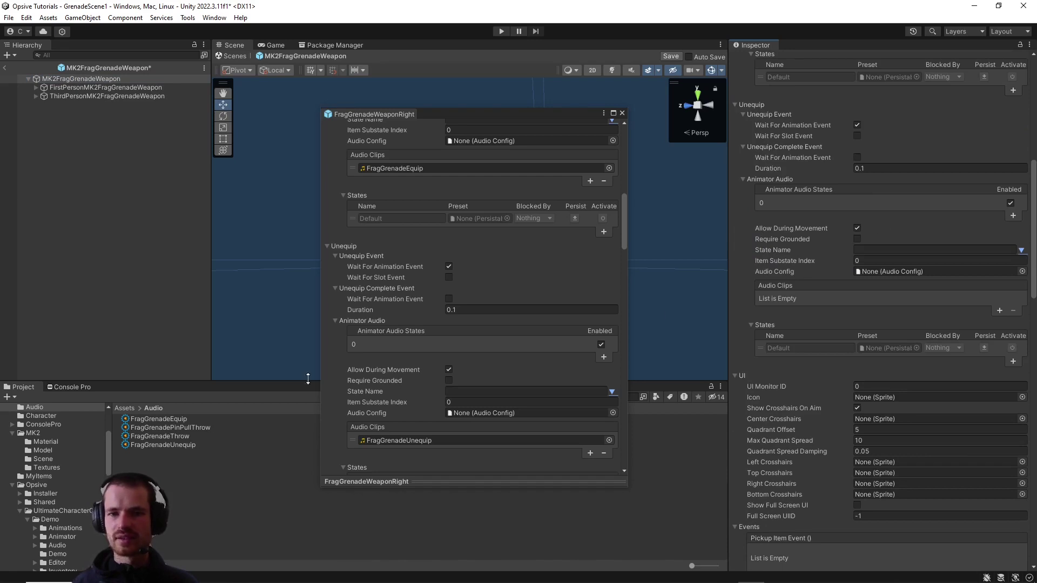
{"action": "left_click_drag", "start_coordinate": [162, 445], "coordinate": [875, 272]}
Step: Set the weapon's UI Icon to PrimaryFragGrenadeIcon and its Center Crosshairs to FragGrenadeCrosshairs, locating both sprites through the reference prefab
{"action": "scroll", "coordinate": [773, 261], "scroll_direction": "down", "scroll_amount": 5}
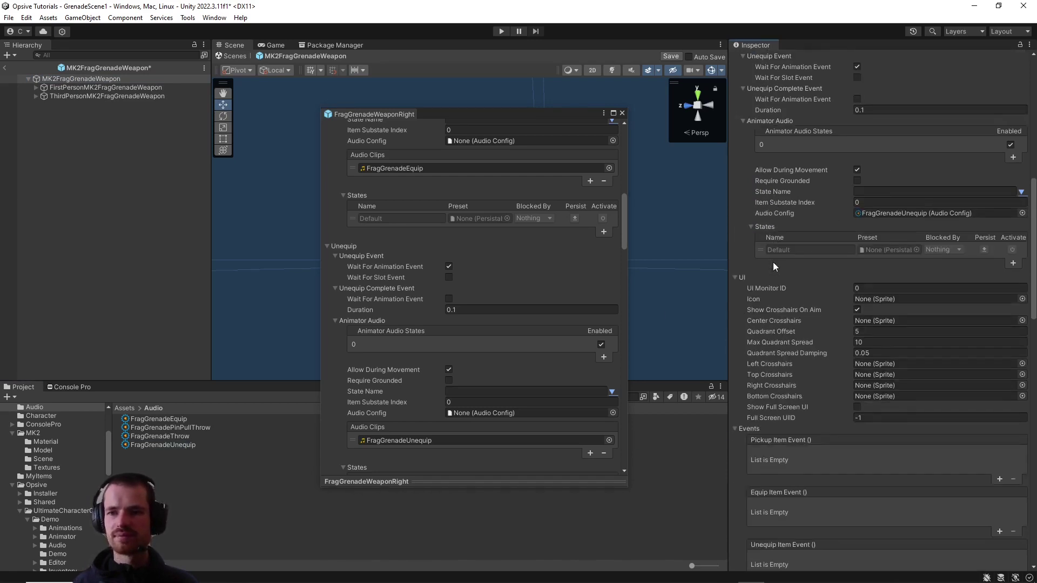
{"action": "scroll", "coordinate": [516, 283], "scroll_direction": "down", "scroll_amount": 4}
{"action": "scroll", "coordinate": [517, 284], "scroll_direction": "down", "scroll_amount": 6}
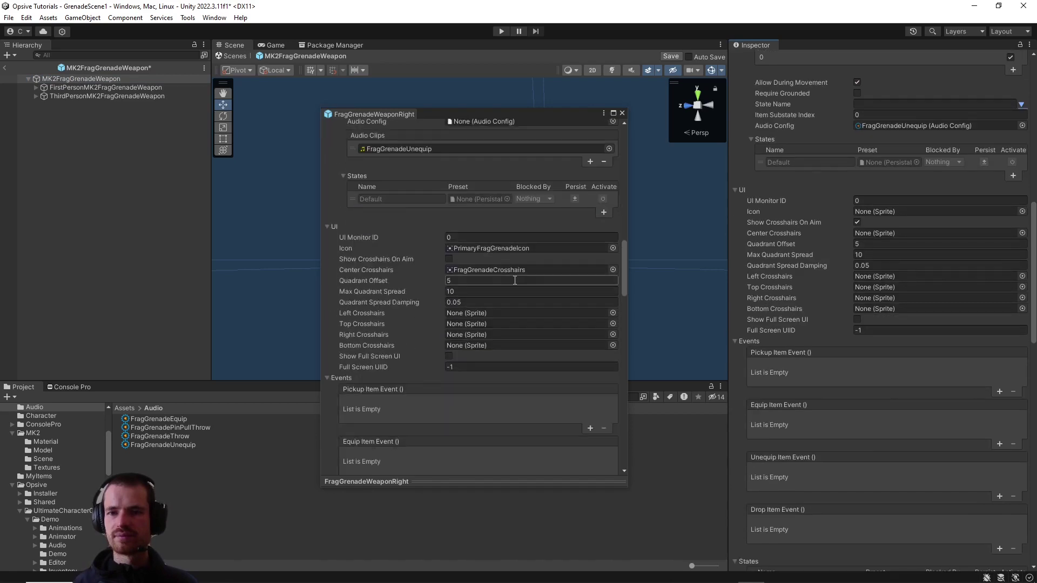
{"action": "left_click", "coordinate": [514, 251]}
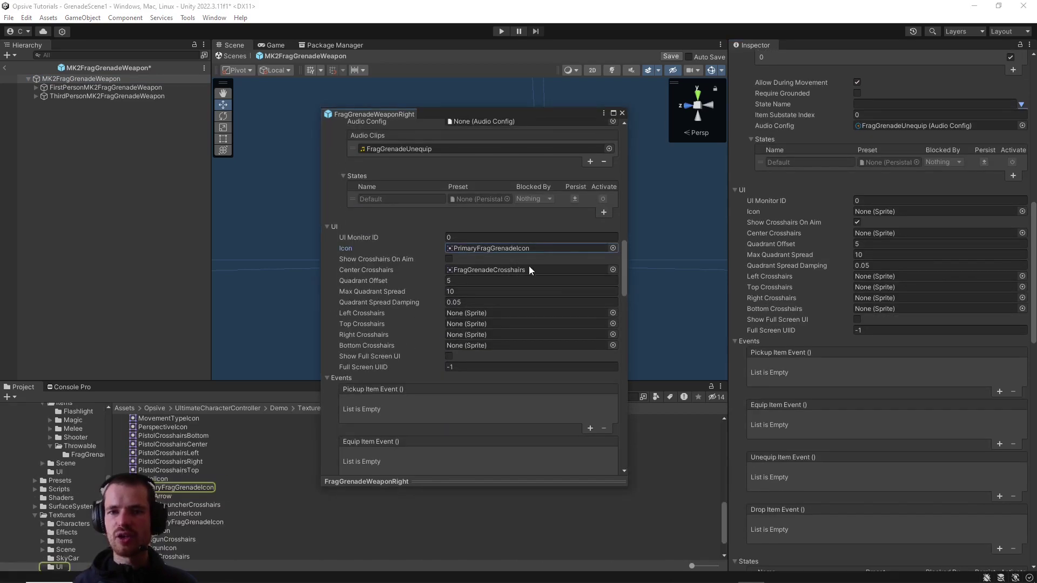
{"action": "left_click_drag", "start_coordinate": [183, 487], "coordinate": [869, 213]}
{"action": "left_click", "coordinate": [514, 271]}
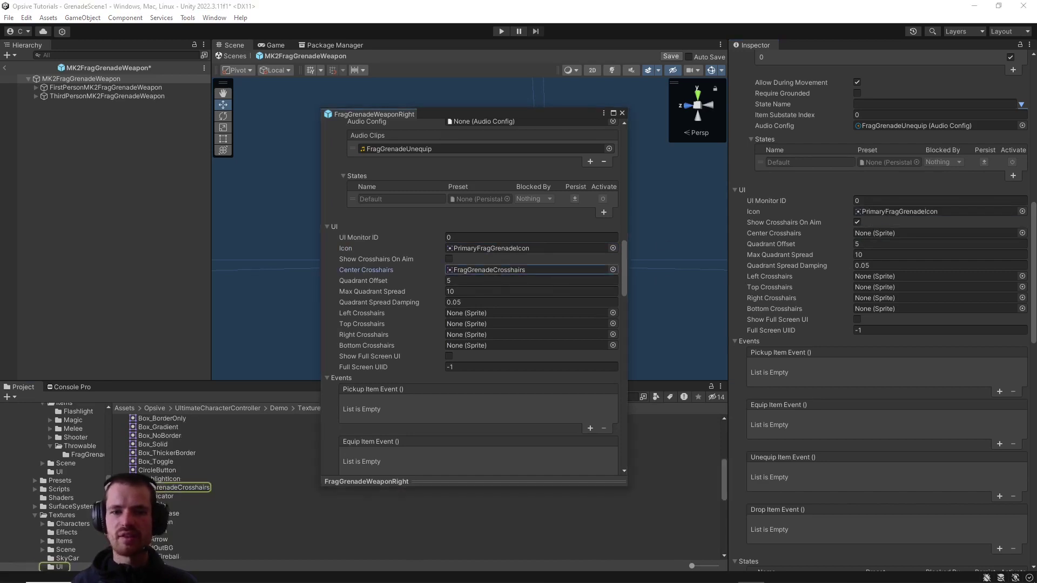
{"action": "left_click_drag", "start_coordinate": [718, 338], "coordinate": [896, 232]}
Step: Compare the item events and states with the reference prefab and expand the First Person Perspective Item component on both
{"action": "scroll", "coordinate": [776, 258], "scroll_direction": "down", "scroll_amount": 3}
{"action": "scroll", "coordinate": [776, 261], "scroll_direction": "down", "scroll_amount": 2}
{"action": "scroll", "coordinate": [515, 277], "scroll_direction": "down", "scroll_amount": 7}
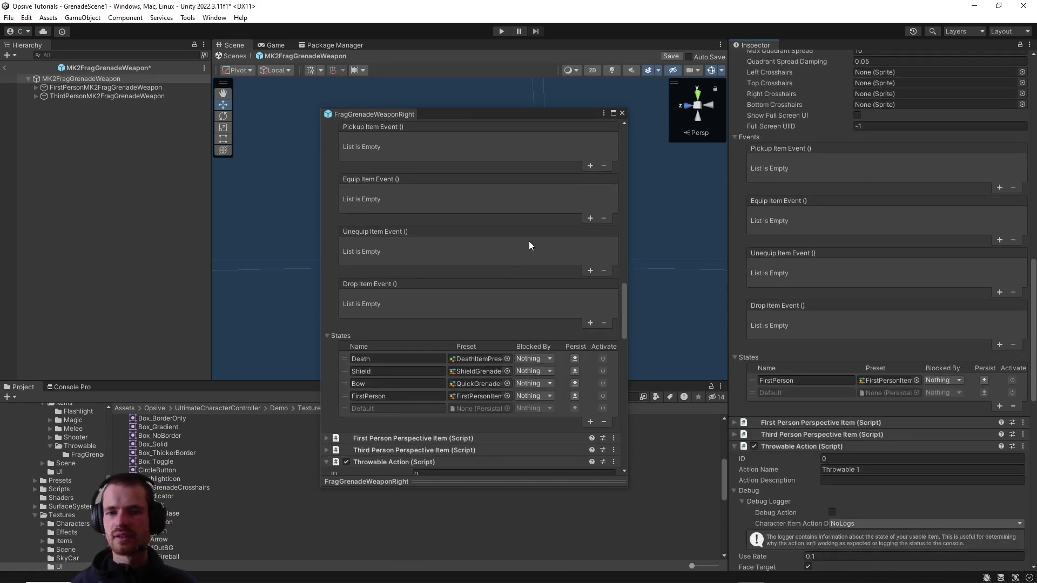
{"action": "scroll", "coordinate": [568, 239], "scroll_direction": "down", "scroll_amount": 2}
{"action": "scroll", "coordinate": [844, 259], "scroll_direction": "down", "scroll_amount": 3}
{"action": "left_click", "coordinate": [805, 307]}
{"action": "left_click_drag", "start_coordinate": [511, 116], "coordinate": [528, 63]}
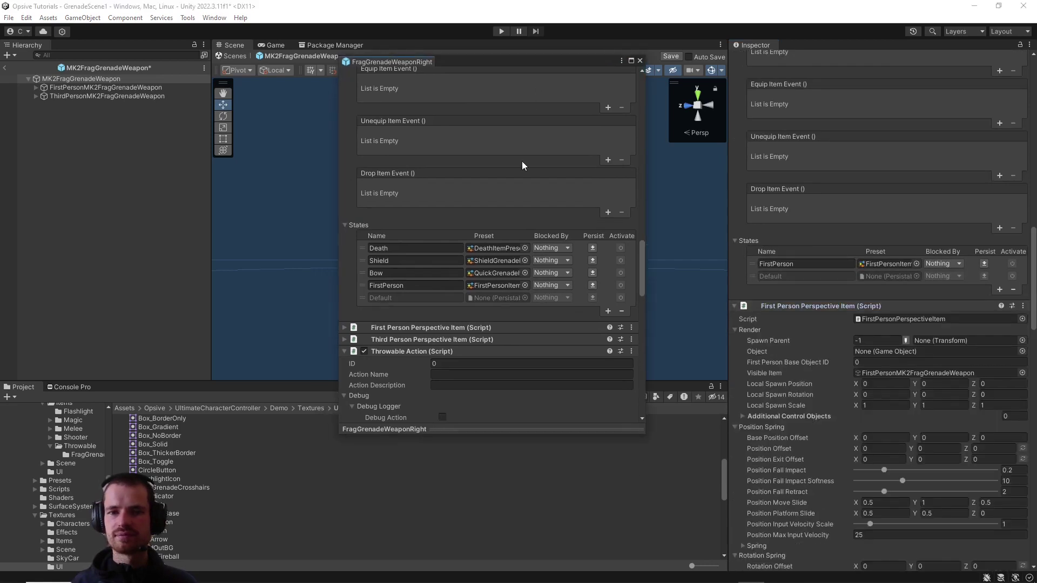
{"action": "scroll", "coordinate": [470, 256], "scroll_direction": "down", "scroll_amount": 1}
{"action": "left_click", "coordinate": [467, 267]}
{"action": "scroll", "coordinate": [495, 219], "scroll_direction": "down", "scroll_amount": 2}
{"action": "scroll", "coordinate": [496, 219], "scroll_direction": "down", "scroll_amount": 2}
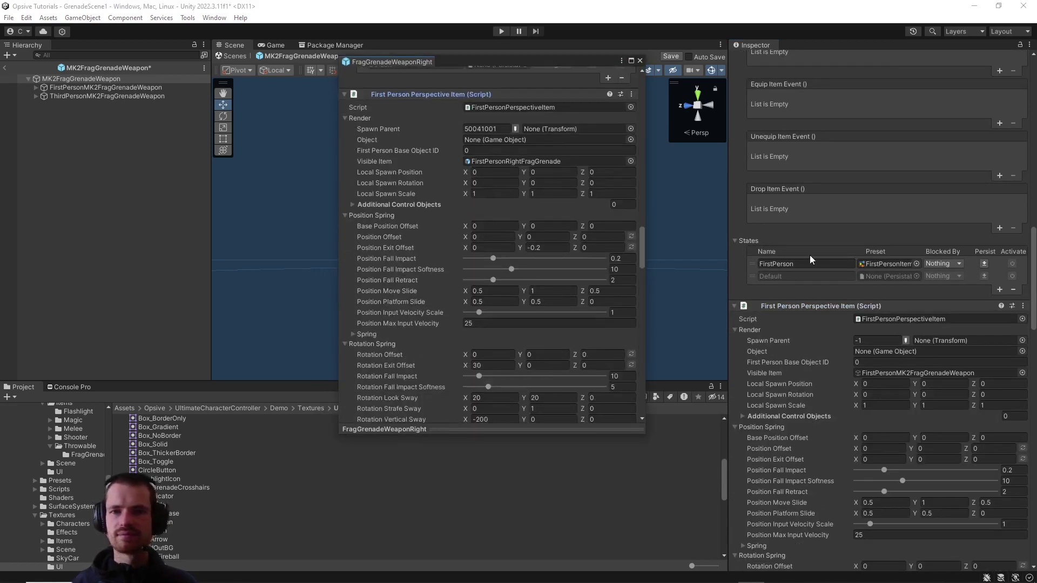
Step: Set the First Person Perspective Item's Spawn Parent to 50041001 (Grenade Spawn Point Right), matching the reference
{"action": "scroll", "coordinate": [783, 251], "scroll_direction": "down", "scroll_amount": 6}
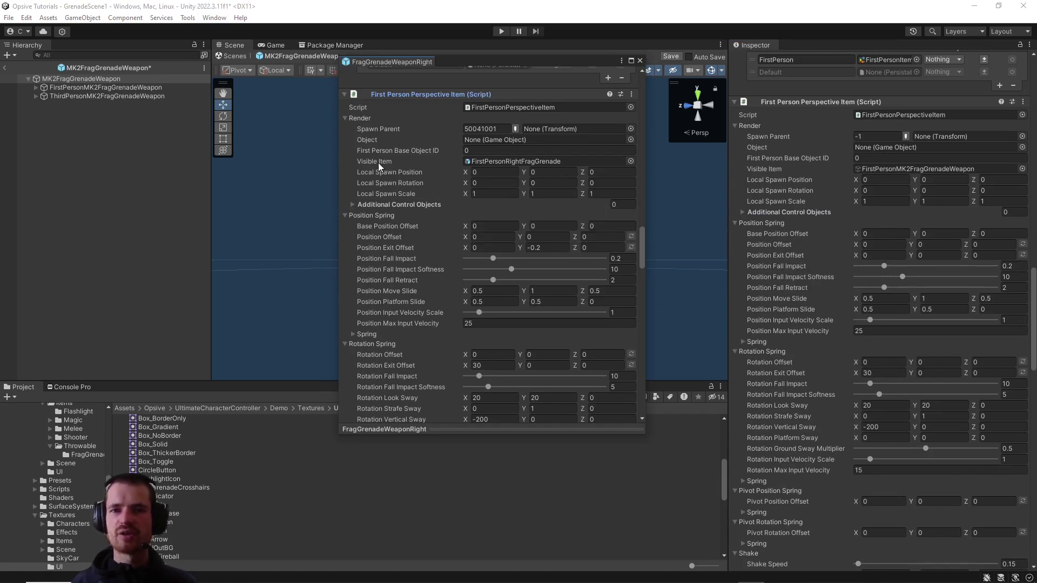
{"action": "left_click", "coordinate": [515, 129]}
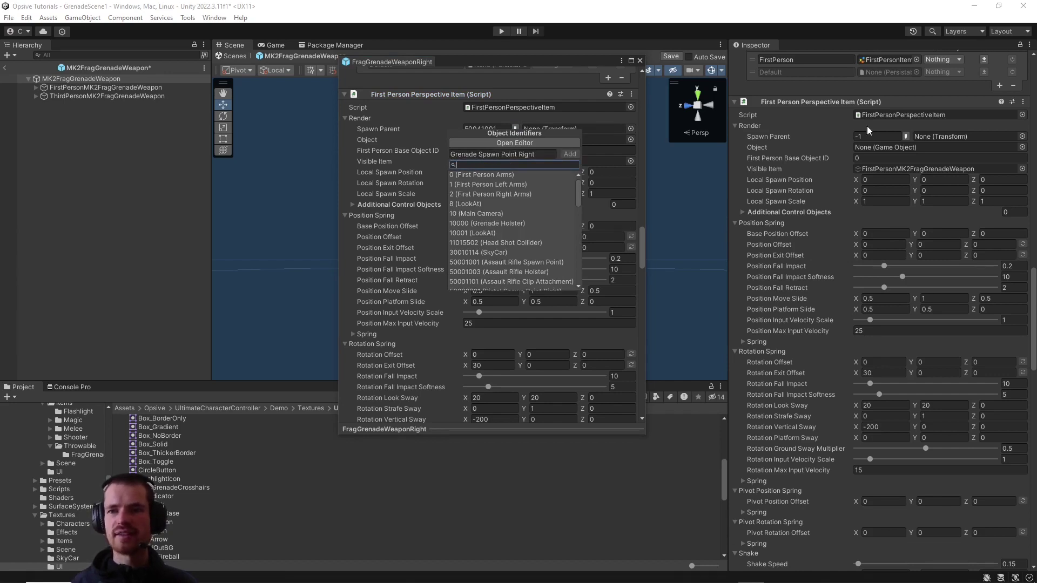
{"action": "left_click", "coordinate": [907, 137]}
{"action": "type", "text": "grenade"}
{"action": "left_click", "coordinate": [867, 194]}
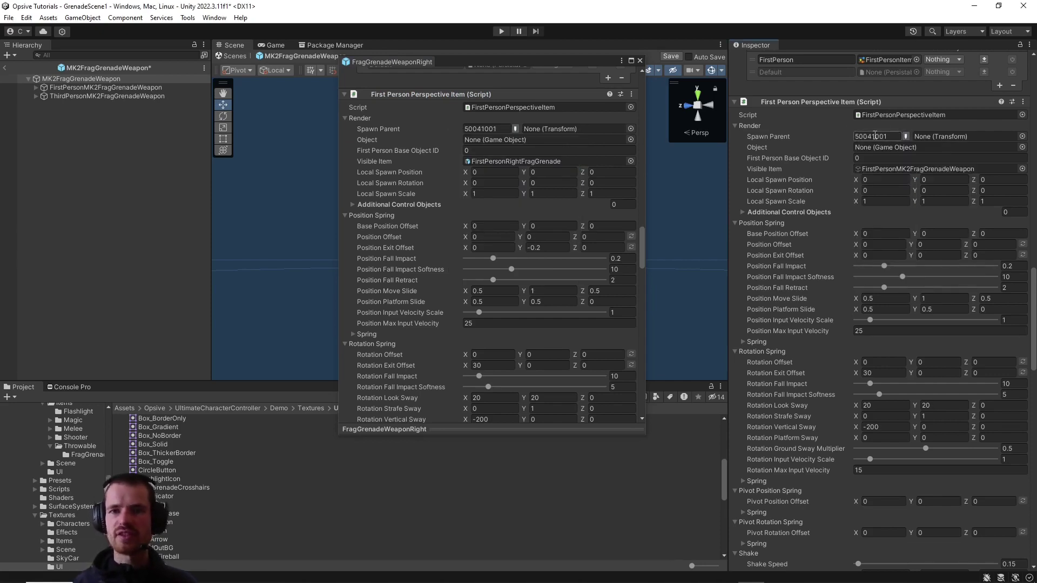
Step: Copy the first-person Spawn Parent ID 50041001 into the Third Person Perspective Item's Spawn Parent
{"action": "left_click", "coordinate": [888, 137]}
{"action": "key", "text": "ctrl+c"}
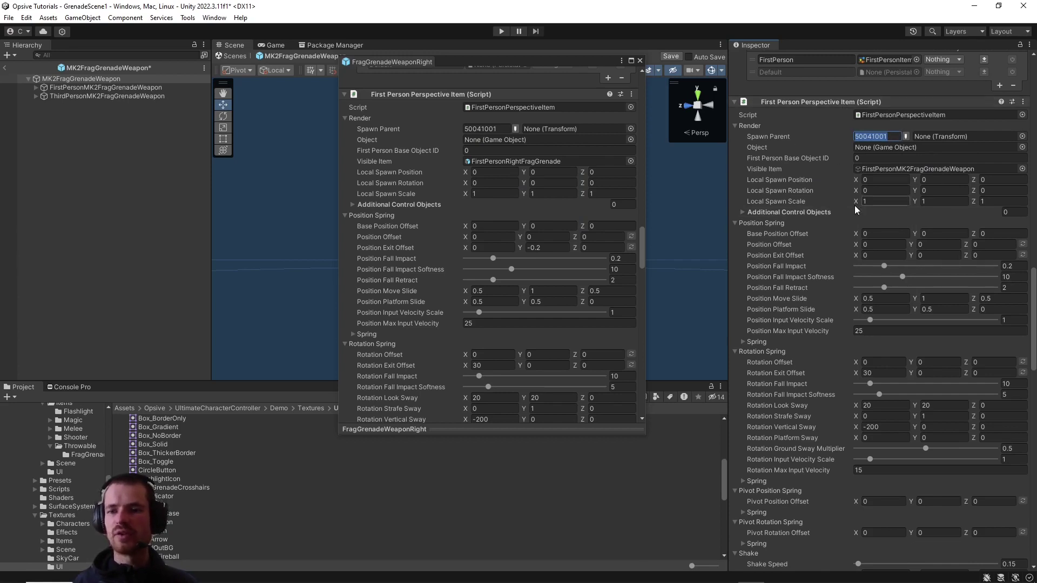
{"action": "scroll", "coordinate": [855, 205], "scroll_direction": "down", "scroll_amount": 3}
{"action": "scroll", "coordinate": [803, 273], "scroll_direction": "up", "scroll_amount": 5}
{"action": "left_click", "coordinate": [805, 218]}
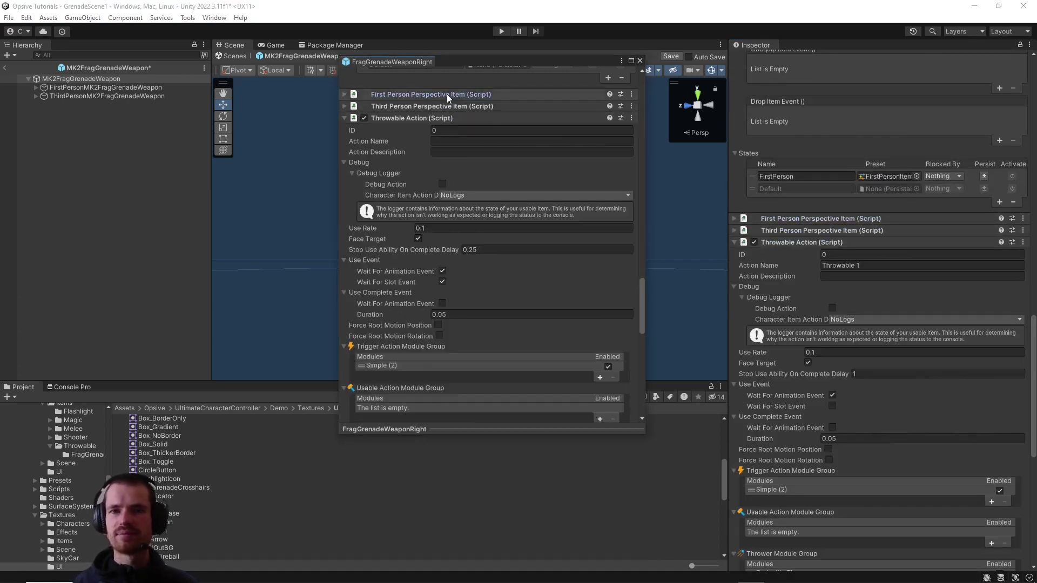
{"action": "left_click", "coordinate": [440, 106]}
{"action": "left_click", "coordinate": [809, 231]}
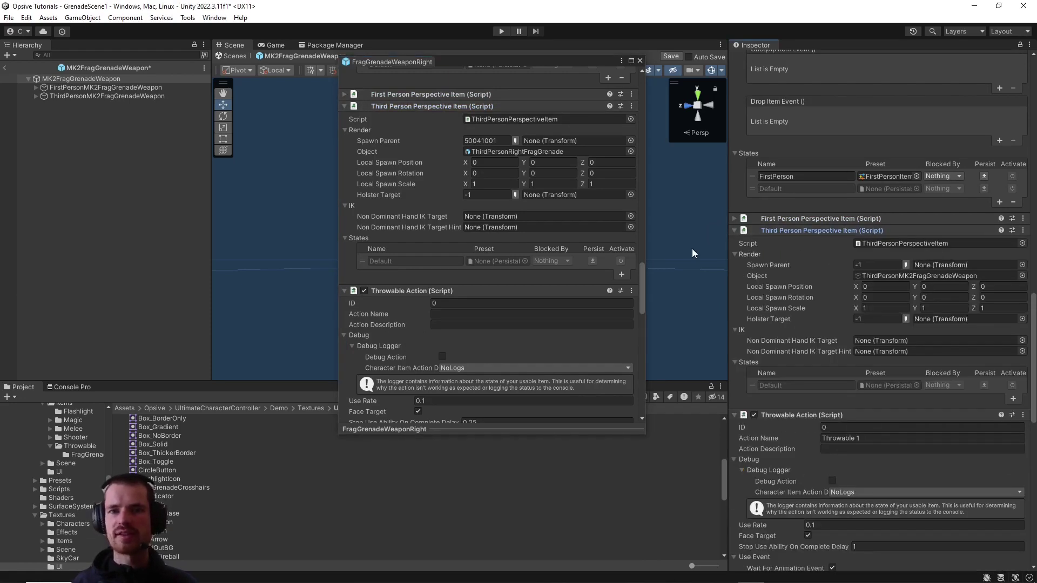
{"action": "left_click", "coordinate": [878, 264]}
{"action": "key", "text": "ctrl+v"}
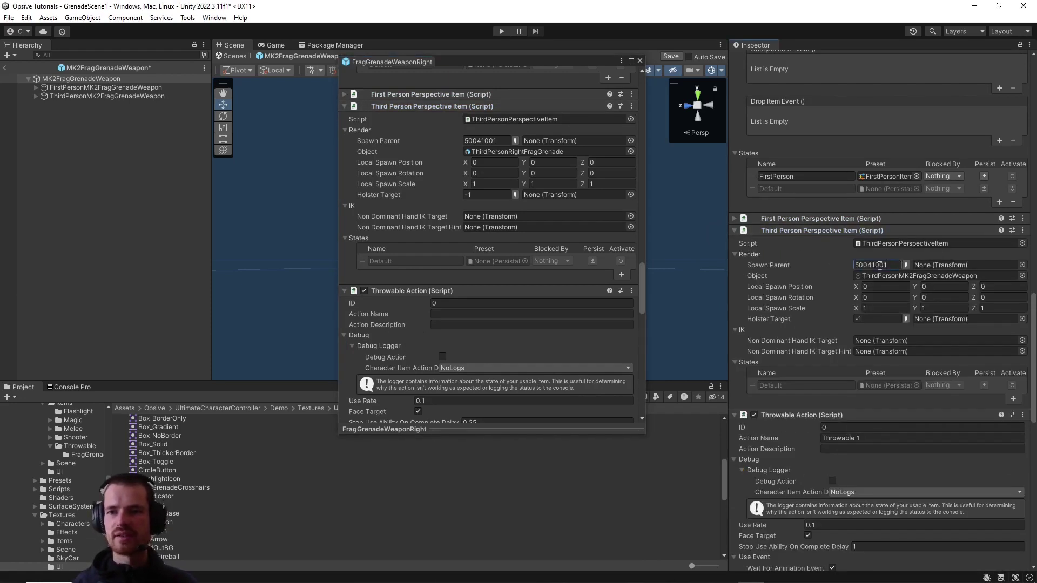
Step: Set the Third Person Perspective Item's Holster Target to 10000 (Grenade Holster)
{"action": "left_click", "coordinate": [906, 320]}
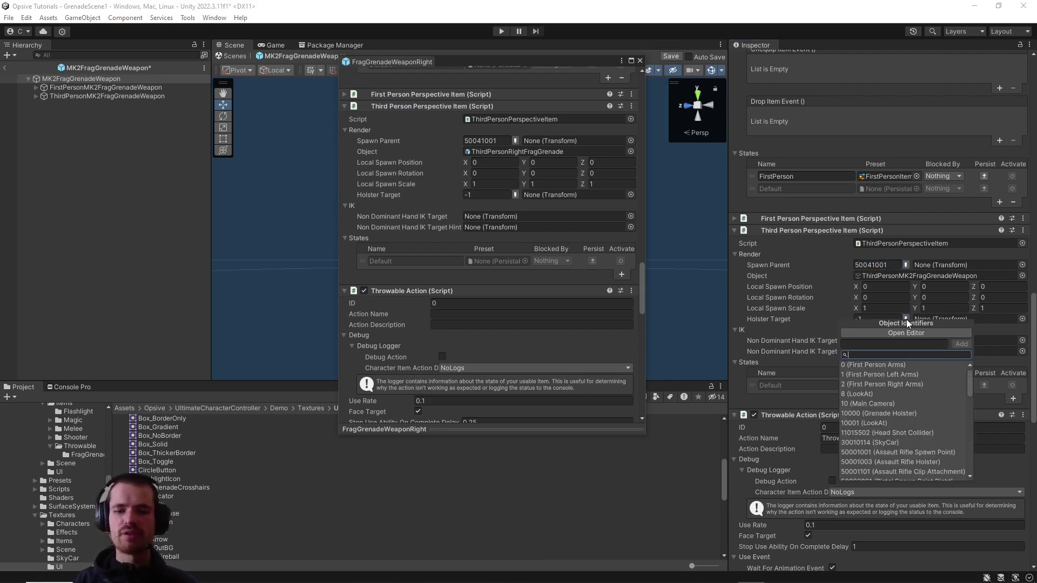
{"action": "type", "text": "grenade"}
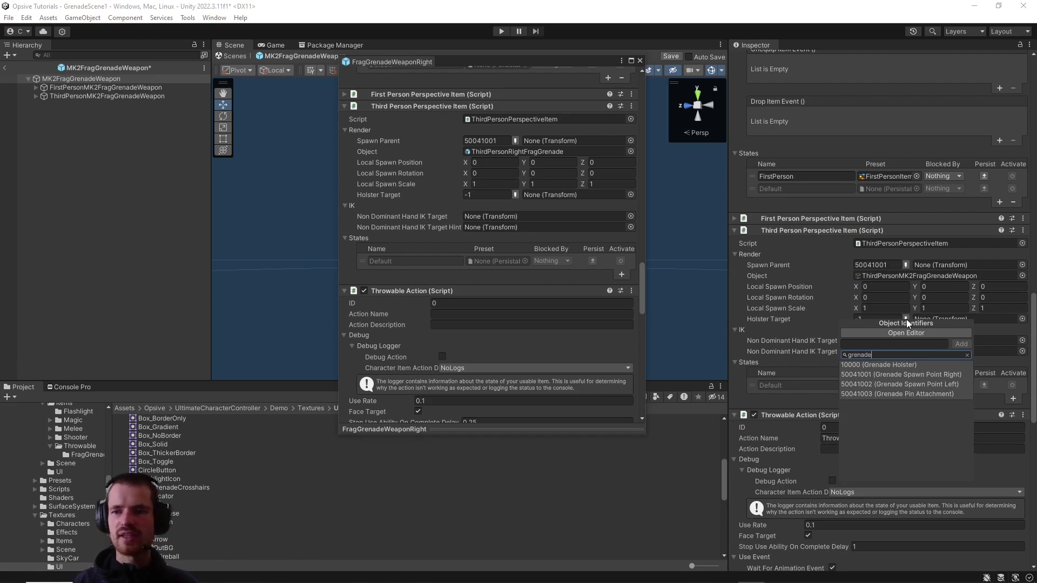
{"action": "left_click", "coordinate": [894, 366]}
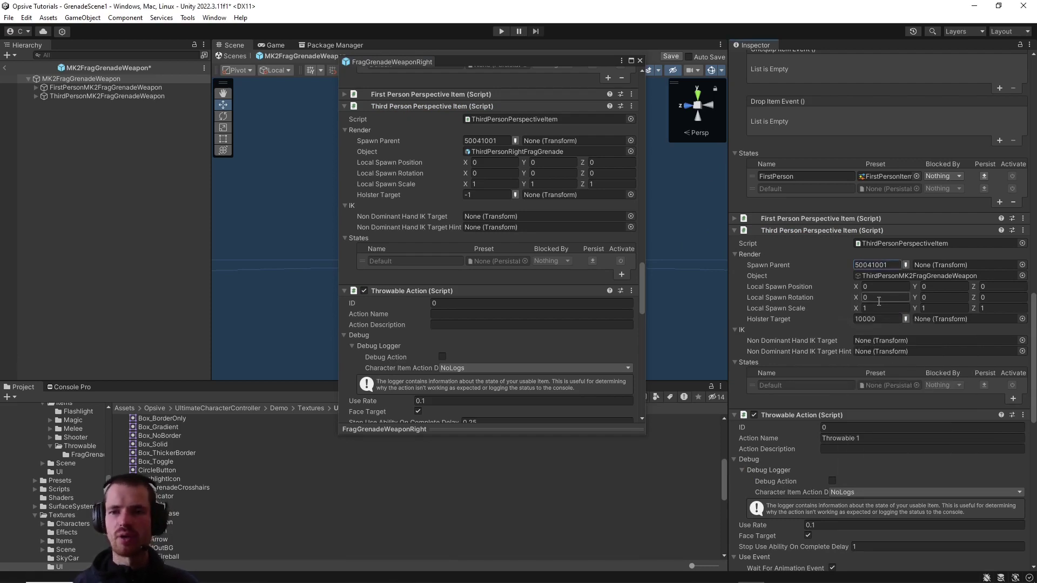
Step: Set the Throwable Action's Stop Use Ability On Complete Delay to 0.25 and enable Wait For Slot Event for its Use Event
{"action": "left_click", "coordinate": [790, 349]}
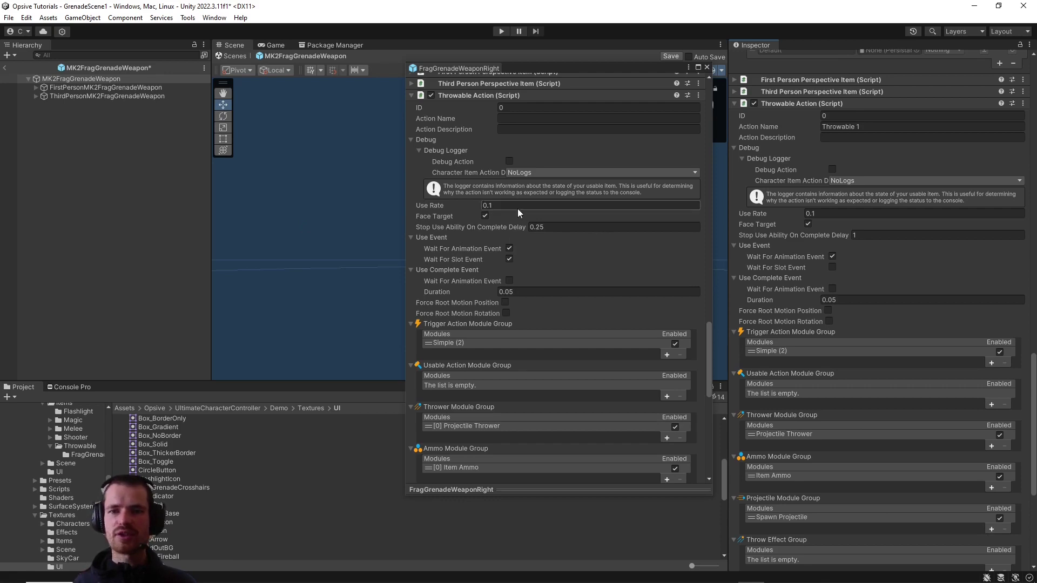
{"action": "type", "text": "0.25"}
{"action": "left_click", "coordinate": [833, 268]}
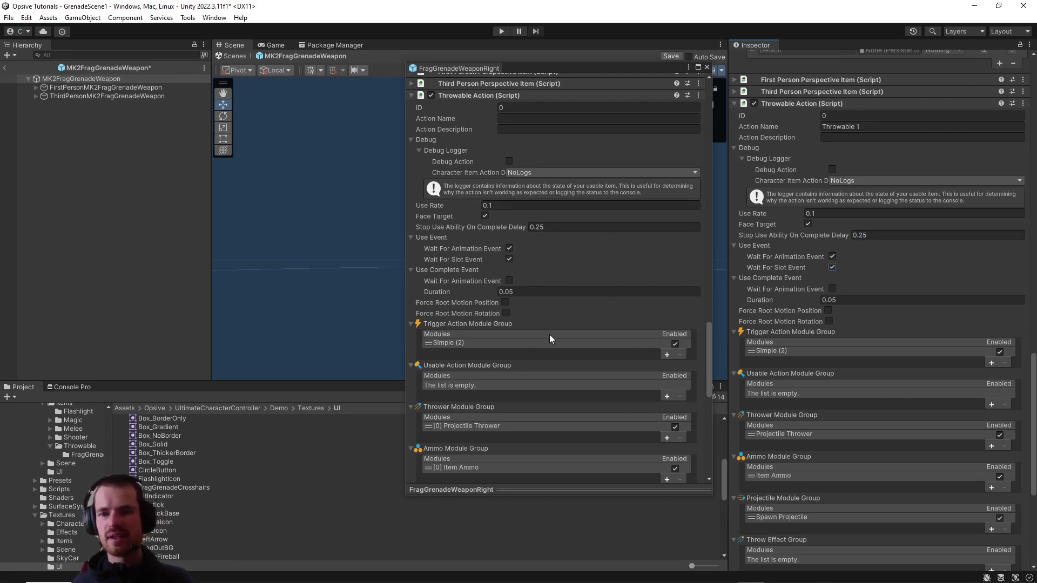
Step: Compare the Throwable Action module groups with the reference prefab, examining the Projectile Thrower's throw location, trajectory location and velocity settings
{"action": "scroll", "coordinate": [709, 373], "scroll_direction": "down", "scroll_amount": 4}
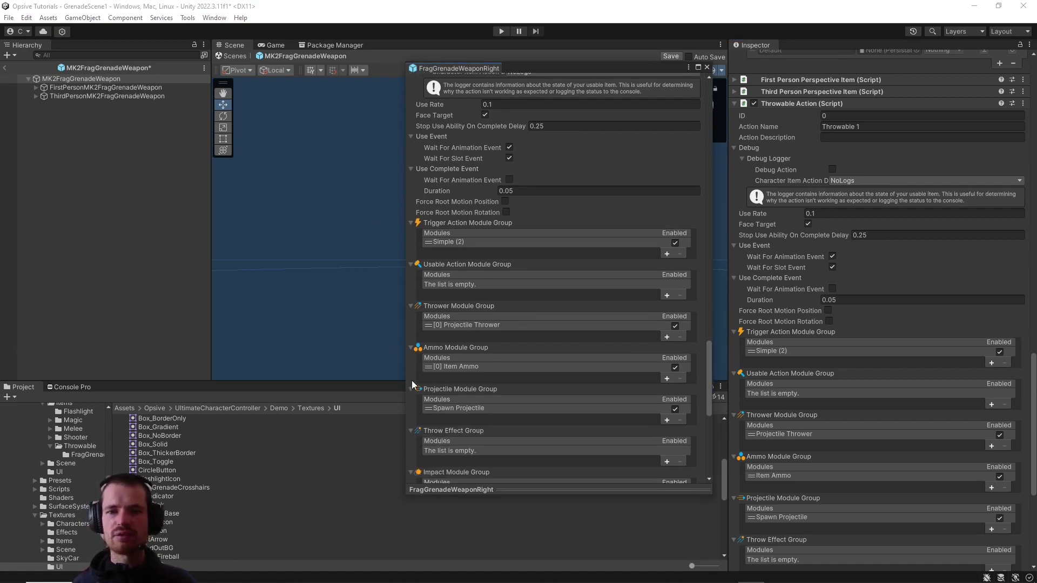
{"action": "scroll", "coordinate": [769, 356], "scroll_direction": "down", "scroll_amount": 4}
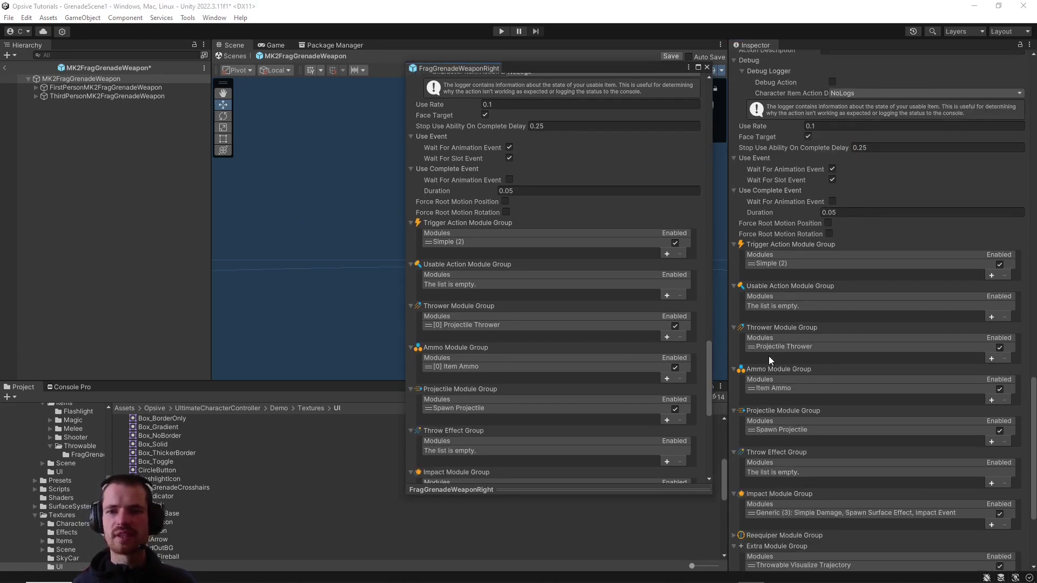
{"action": "left_click", "coordinate": [493, 326]}
{"action": "scroll", "coordinate": [540, 313], "scroll_direction": "down", "scroll_amount": 2}
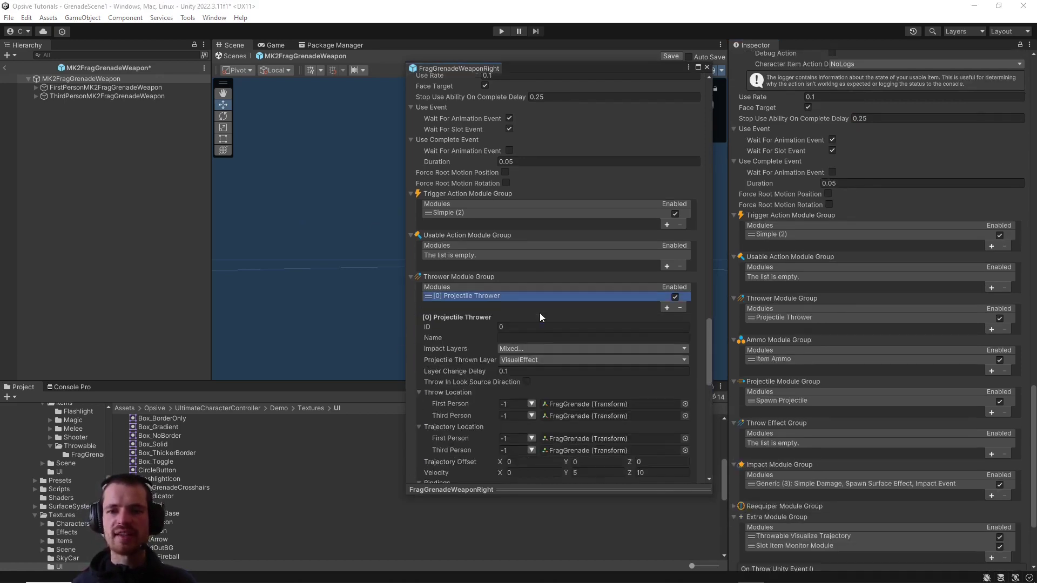
{"action": "left_click", "coordinate": [770, 318]}
{"action": "scroll", "coordinate": [770, 318], "scroll_direction": "down", "scroll_amount": 1}
{"action": "scroll", "coordinate": [770, 319], "scroll_direction": "down", "scroll_amount": 2}
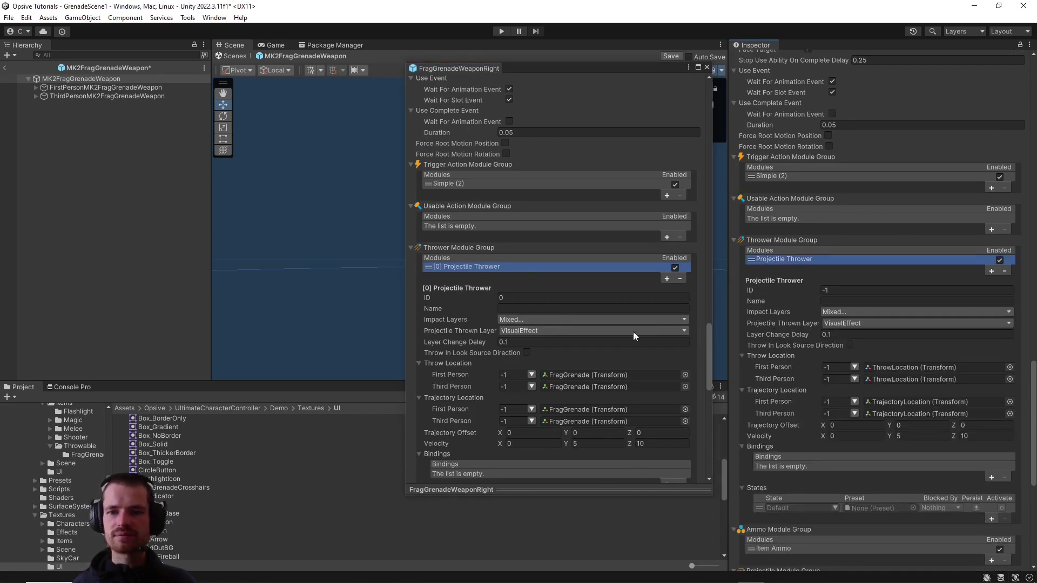
{"action": "scroll", "coordinate": [634, 331], "scroll_direction": "down", "scroll_amount": 2}
{"action": "scroll", "coordinate": [813, 356], "scroll_direction": "down", "scroll_amount": 1}
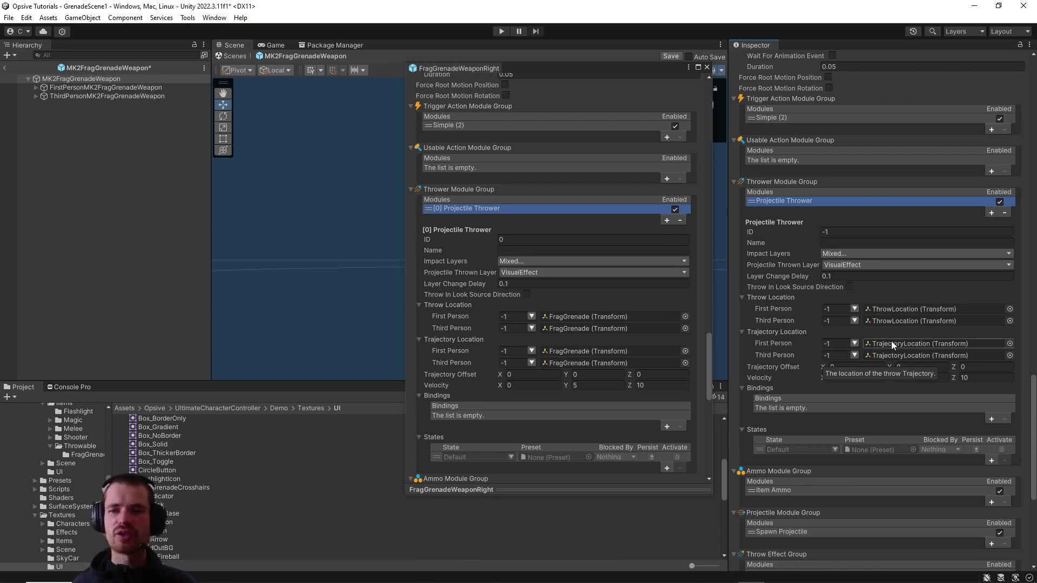
{"action": "scroll", "coordinate": [768, 325], "scroll_direction": "down", "scroll_amount": 3}
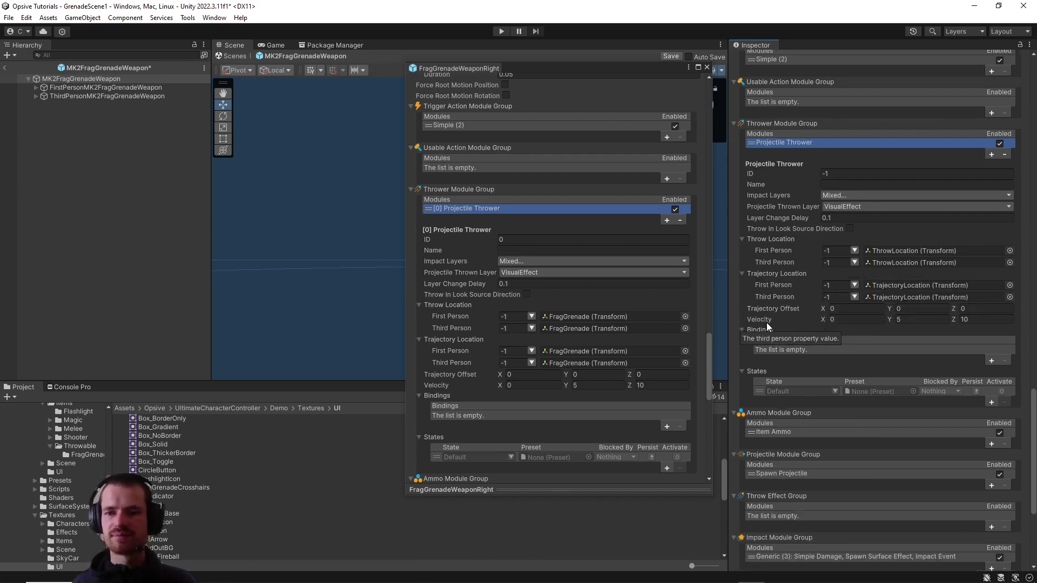
{"action": "scroll", "coordinate": [767, 323], "scroll_direction": "down", "scroll_amount": 2}
{"action": "scroll", "coordinate": [669, 332], "scroll_direction": "down", "scroll_amount": 4}
{"action": "scroll", "coordinate": [664, 329], "scroll_direction": "down", "scroll_amount": 4}
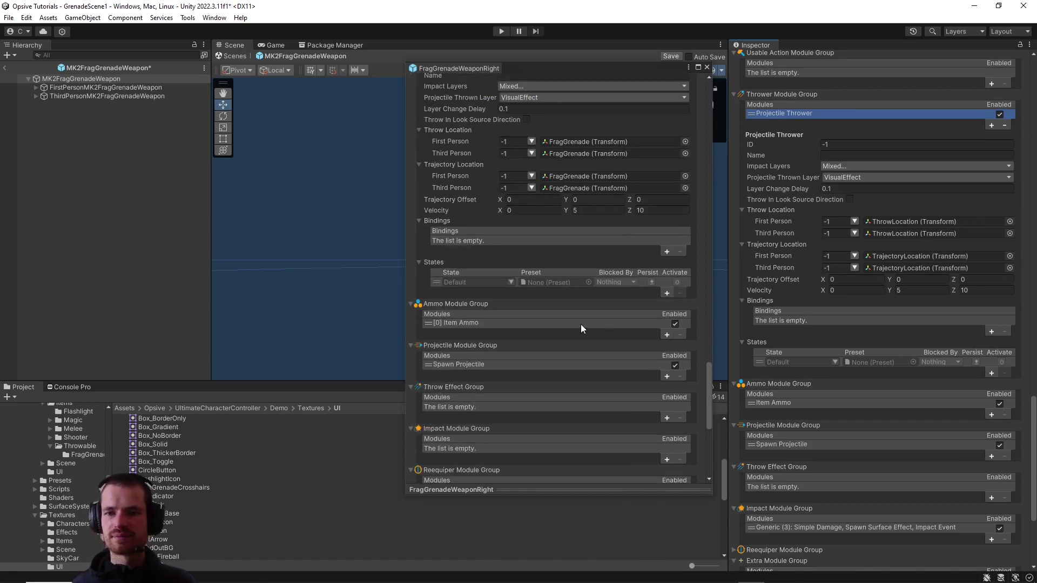
Step: Set the Spawn Projectile module's Thrown Object to the MK2FragGrenadeProjectile prefab
{"action": "scroll", "coordinate": [584, 325], "scroll_direction": "down", "scroll_amount": 3}
{"action": "scroll", "coordinate": [798, 326], "scroll_direction": "down", "scroll_amount": 5}
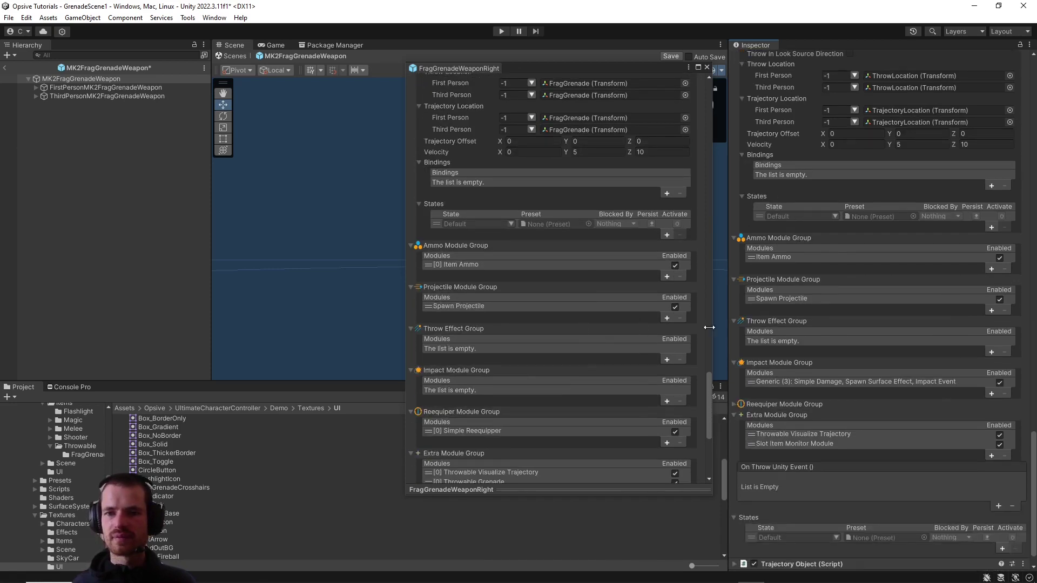
{"action": "left_click", "coordinate": [495, 306]}
{"action": "left_click", "coordinate": [770, 298]}
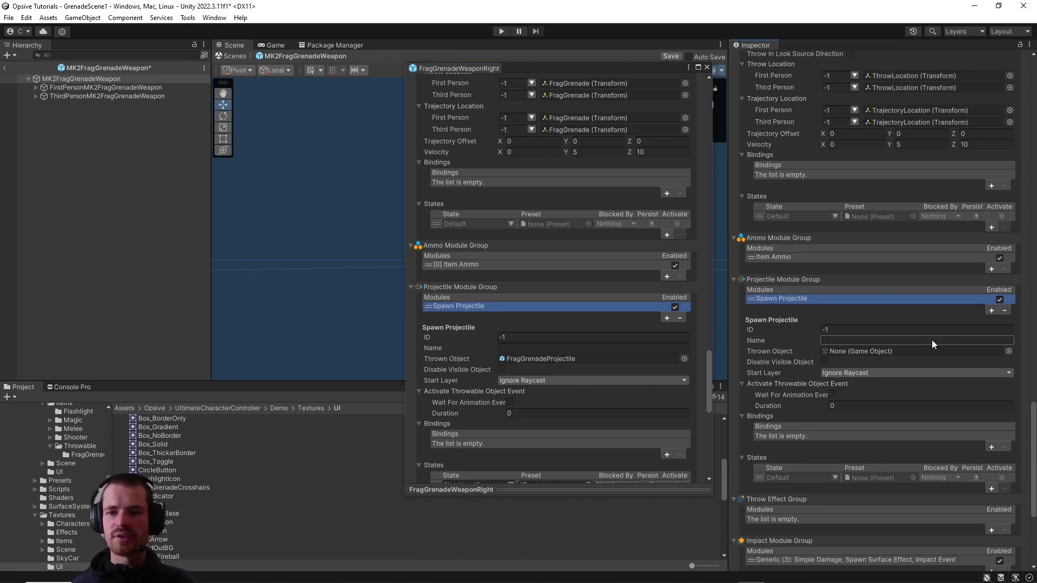
{"action": "scroll", "coordinate": [864, 335], "scroll_direction": "down", "scroll_amount": 2}
{"action": "scroll", "coordinate": [583, 326], "scroll_direction": "down", "scroll_amount": 3}
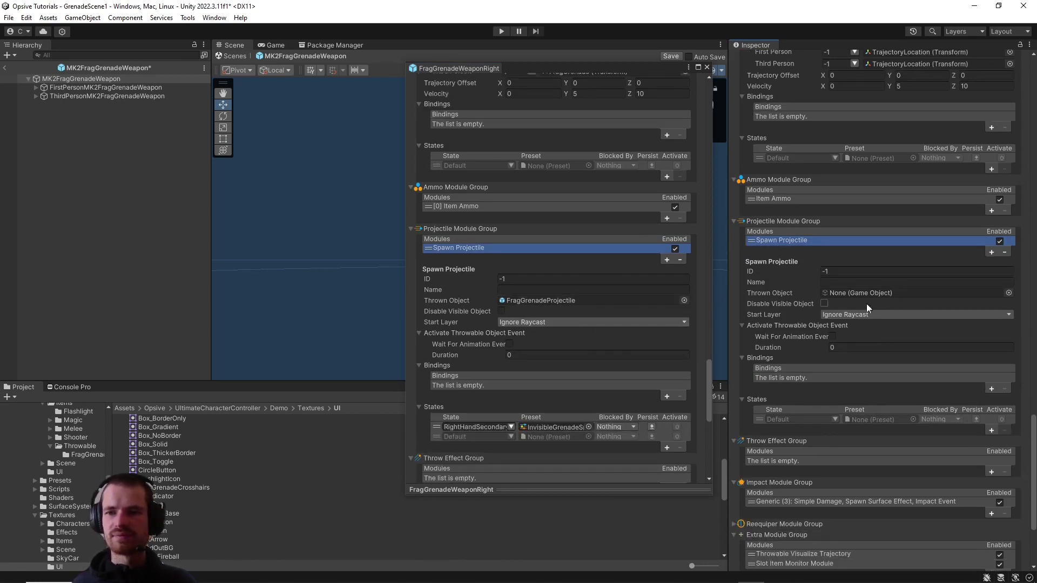
{"action": "left_click", "coordinate": [1009, 293]}
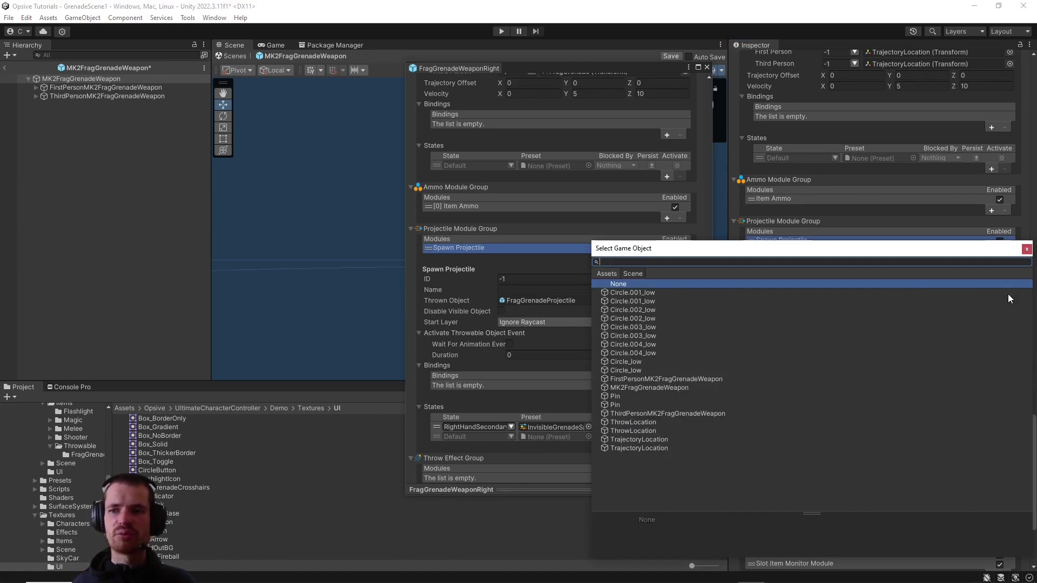
{"action": "left_click", "coordinate": [608, 274]}
{"action": "type", "text": "projectile"}
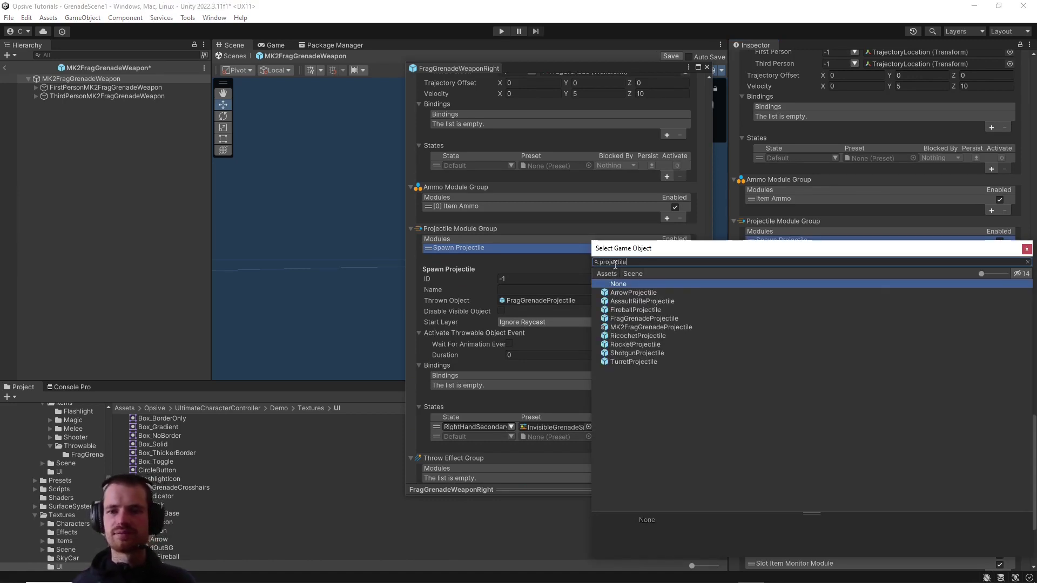
{"action": "double_click", "coordinate": [633, 328]}
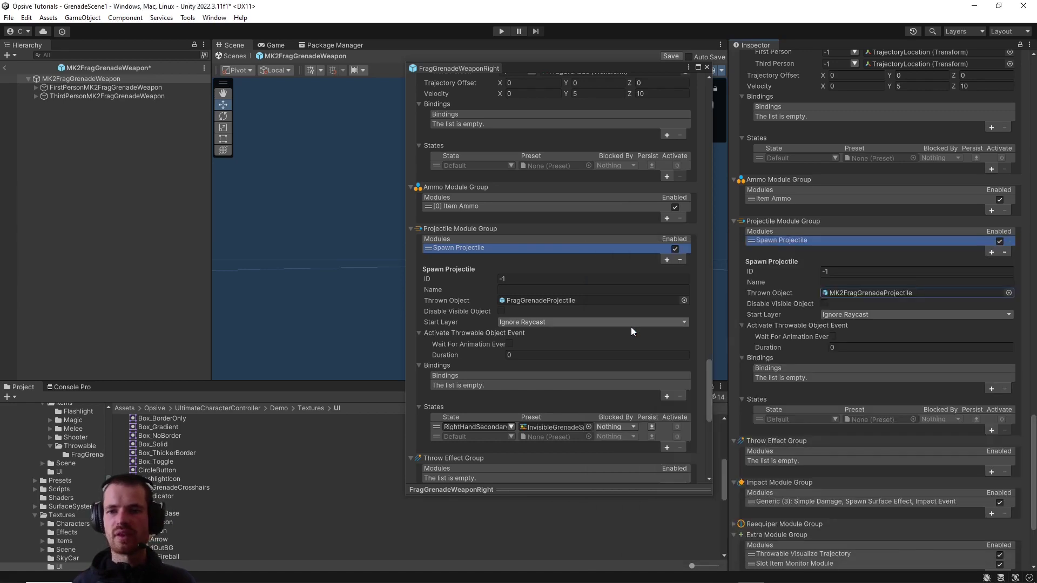
Step: Compare the remaining module groups with the reference prefab, examining the Throwable Visualize Trajectory module's settings and states
{"action": "scroll", "coordinate": [763, 317], "scroll_direction": "down", "scroll_amount": 5}
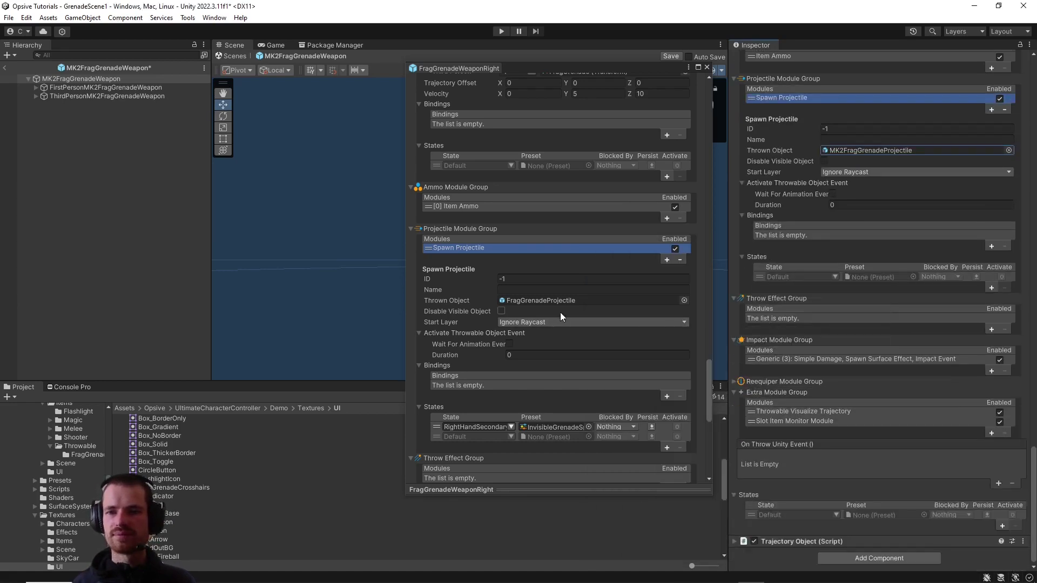
{"action": "scroll", "coordinate": [562, 307], "scroll_direction": "down", "scroll_amount": 5}
{"action": "scroll", "coordinate": [564, 303], "scroll_direction": "down", "scroll_amount": 2}
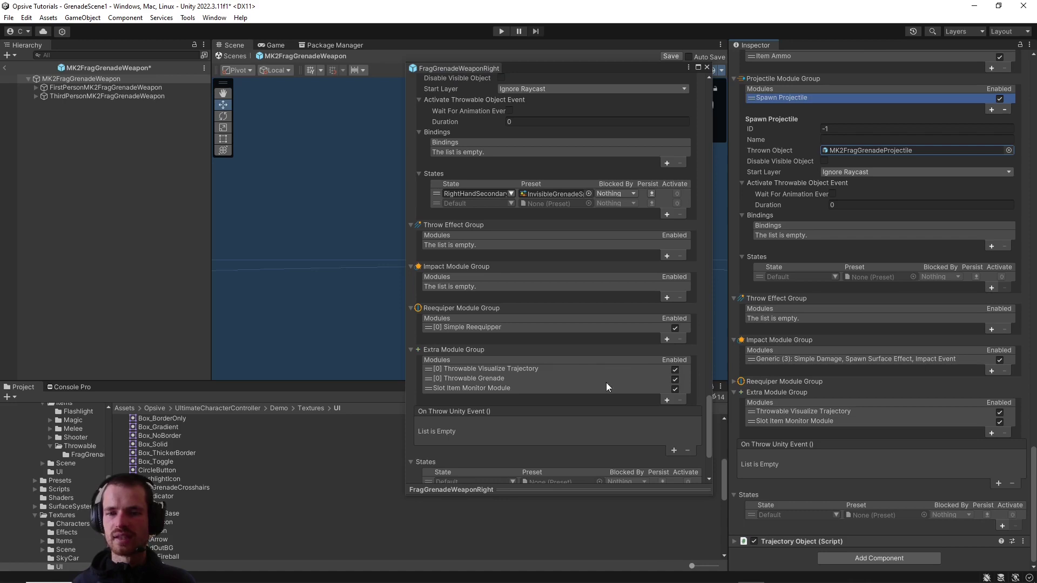
{"action": "left_click", "coordinate": [528, 370]}
{"action": "left_click", "coordinate": [756, 412]}
{"action": "scroll", "coordinate": [789, 372], "scroll_direction": "down", "scroll_amount": 3}
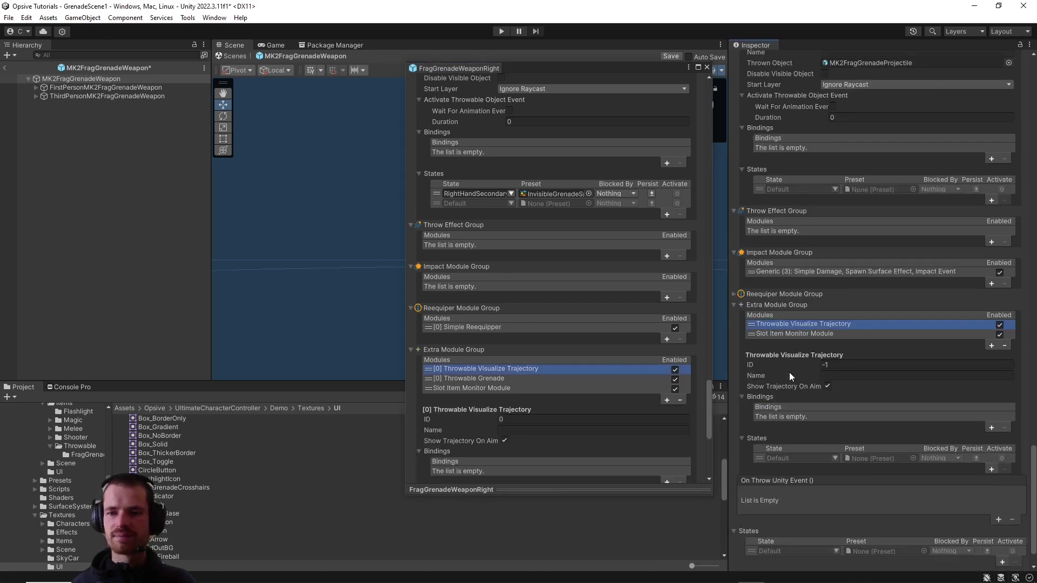
{"action": "scroll", "coordinate": [605, 361], "scroll_direction": "down", "scroll_amount": 1}
{"action": "scroll", "coordinate": [605, 356], "scroll_direction": "down", "scroll_amount": 2}
{"action": "scroll", "coordinate": [825, 390], "scroll_direction": "down", "scroll_amount": 1}
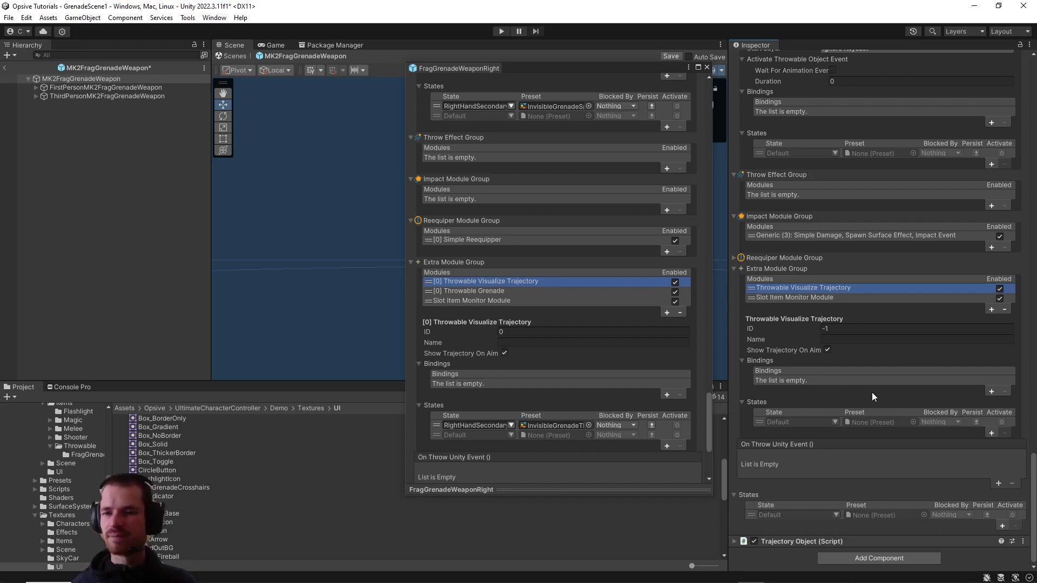
Step: Create a new preset state for Throwable Visualize Trajectory, saved as FirstPersonThrowableVisualizeTrajectoryPreset in the MyItems folder
{"action": "left_click", "coordinate": [991, 433]}
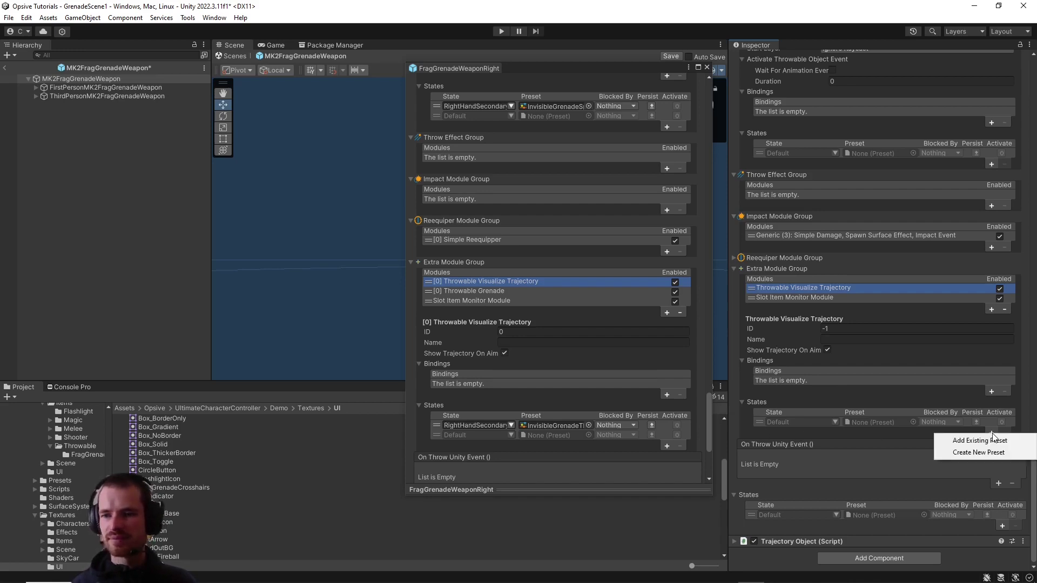
{"action": "left_click", "coordinate": [949, 455]}
{"action": "key", "text": "Home"}
{"action": "type", "text": "First"}
{"action": "type", "text": "Person"}
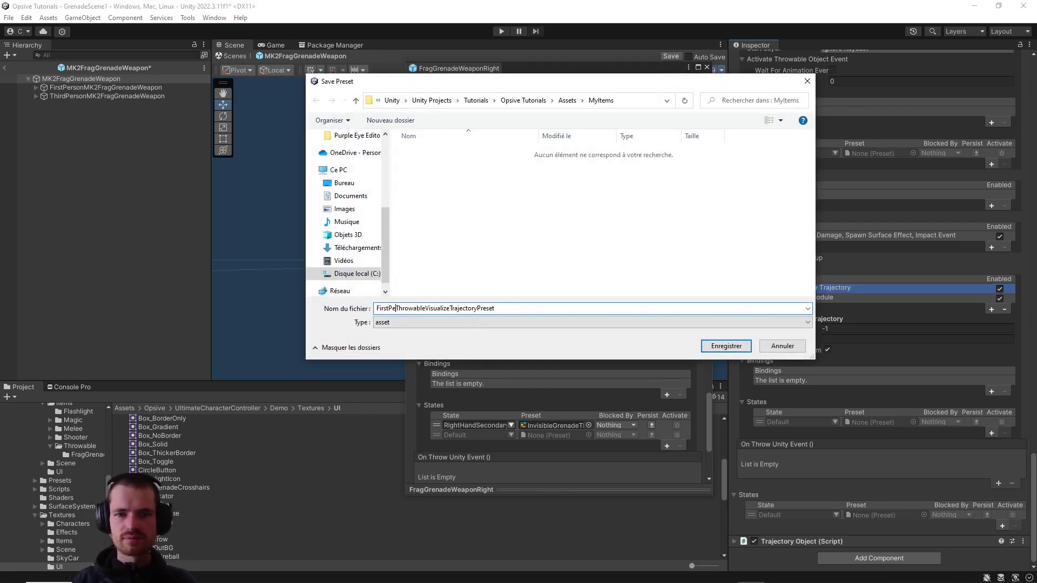
{"action": "left_click", "coordinate": [727, 346]}
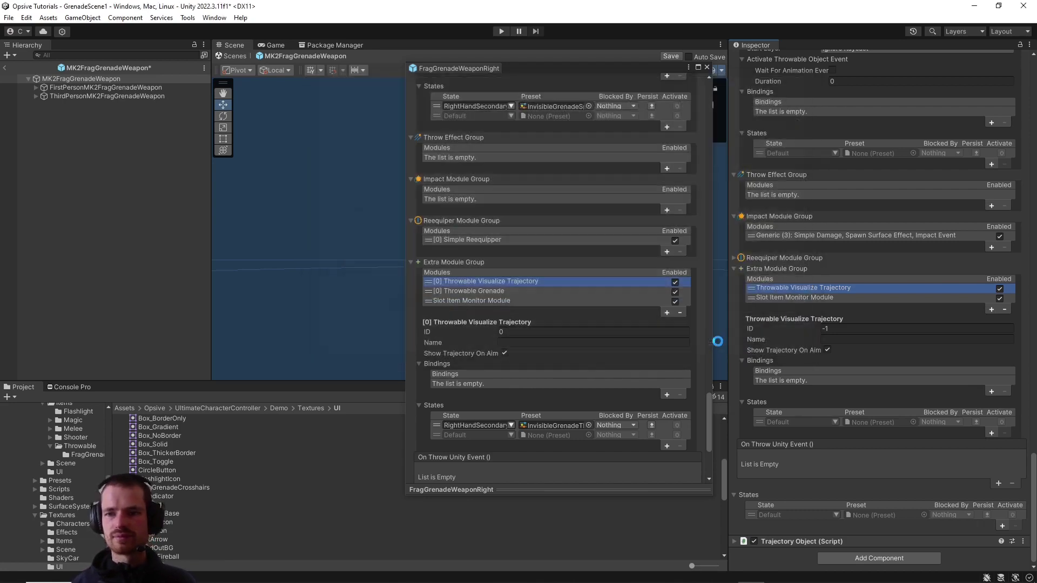
Step: Inspect which properties can be added to FirstPersonThrowableVisualizeTrajectoryPreset
{"action": "left_click", "coordinate": [265, 418]}
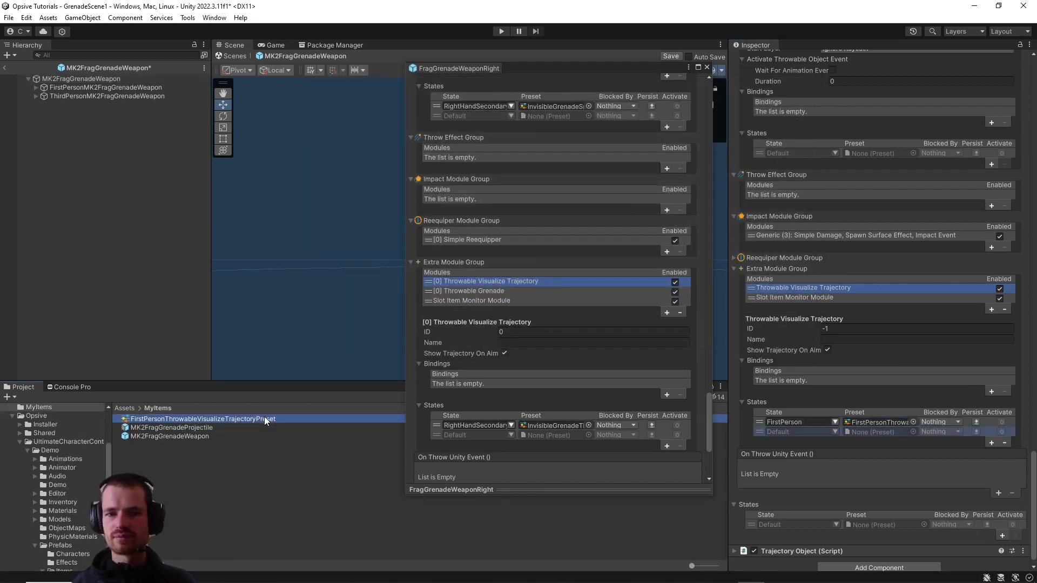
{"action": "left_click", "coordinate": [979, 97]}
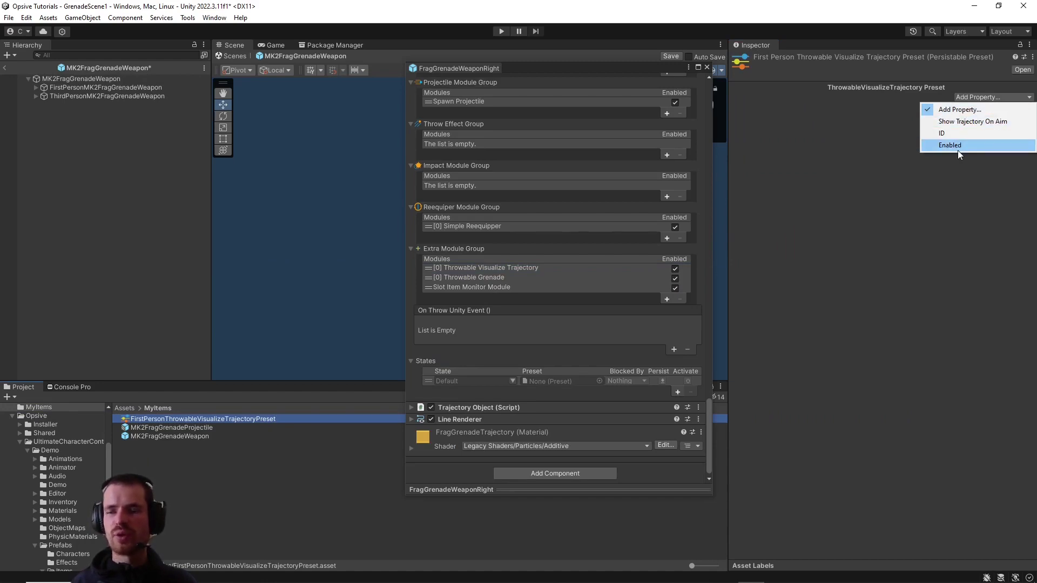
{"action": "left_click", "coordinate": [841, 192]}
Step: Add a Throwable Grenade module to the MK2FragGrenadeWeapon's Extra Module Group, matching the reference prefab
{"action": "left_click", "coordinate": [138, 78]}
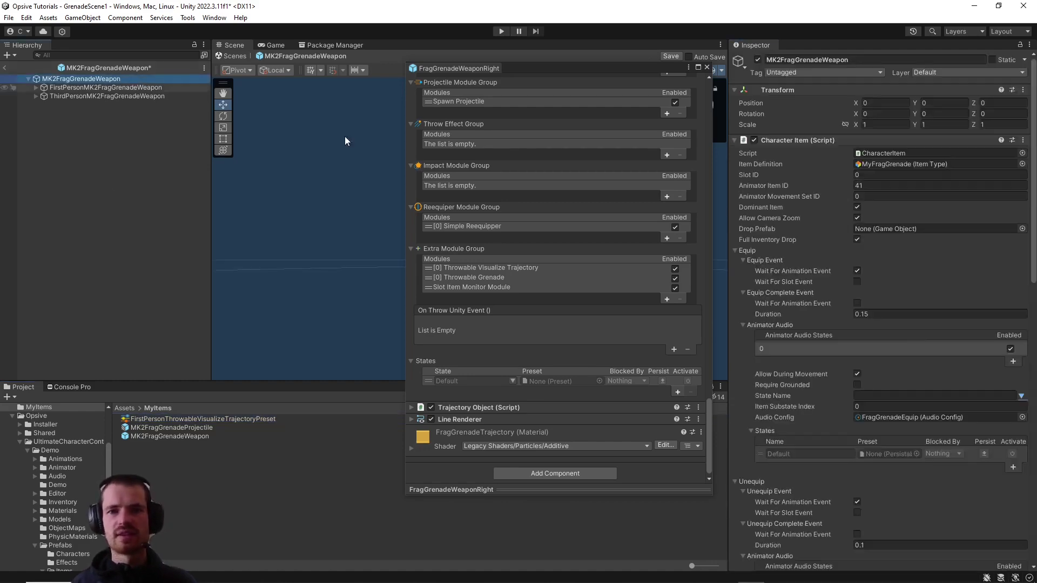
{"action": "scroll", "coordinate": [911, 323], "scroll_direction": "down", "scroll_amount": 20}
{"action": "scroll", "coordinate": [897, 329], "scroll_direction": "down", "scroll_amount": 2}
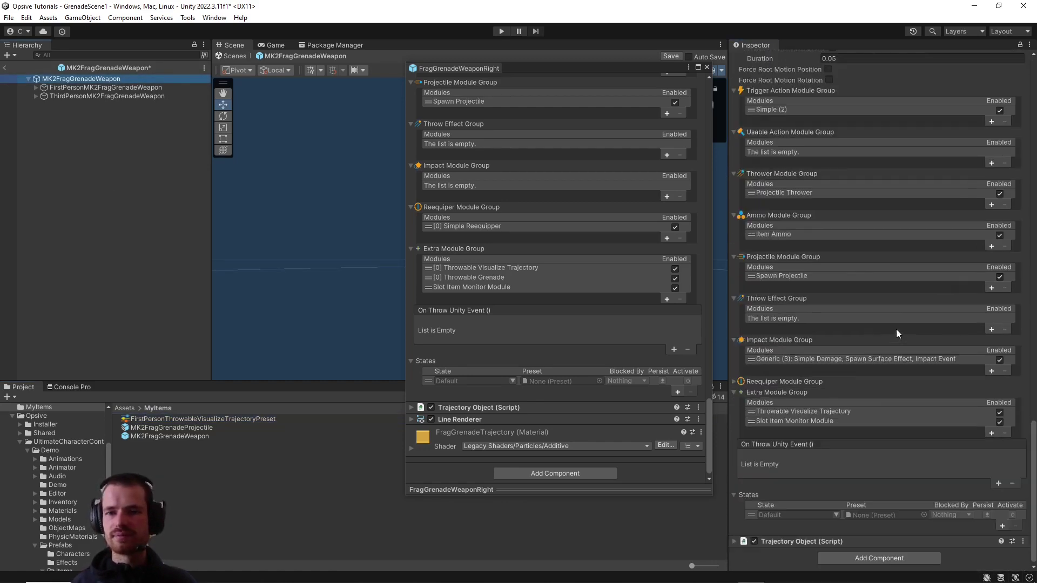
{"action": "left_click", "coordinate": [489, 277]}
{"action": "scroll", "coordinate": [504, 258], "scroll_direction": "down", "scroll_amount": 5}
{"action": "scroll", "coordinate": [503, 258], "scroll_direction": "up", "scroll_amount": 4}
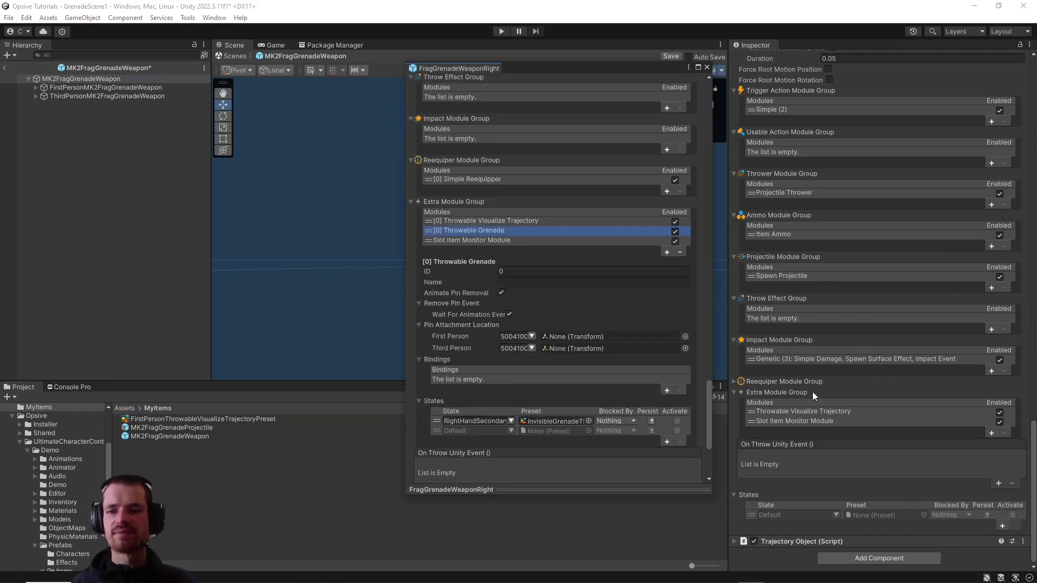
{"action": "left_click", "coordinate": [991, 433]}
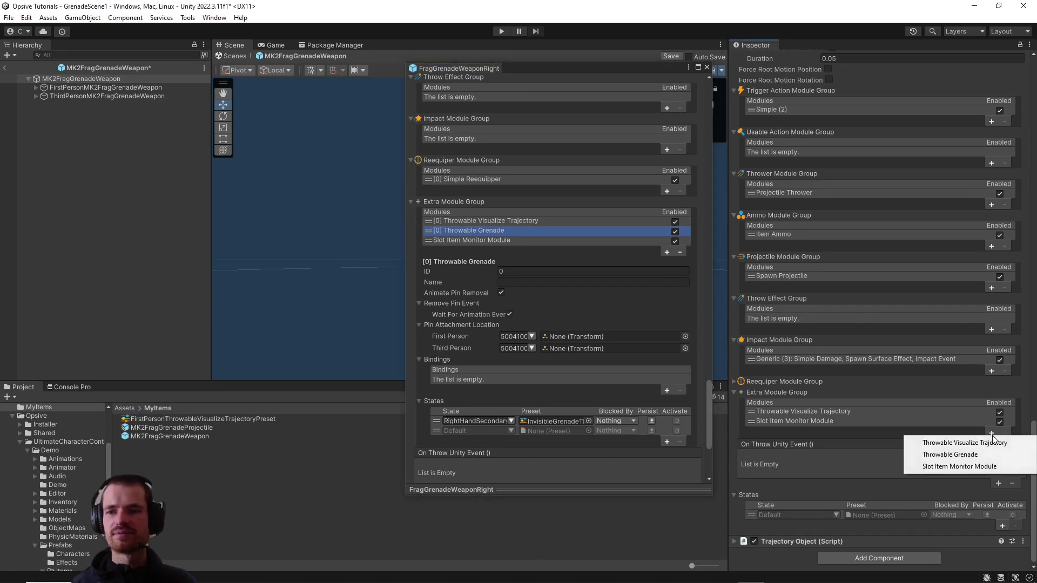
{"action": "left_click", "coordinate": [949, 456]}
{"action": "scroll", "coordinate": [844, 323], "scroll_direction": "down", "scroll_amount": 6}
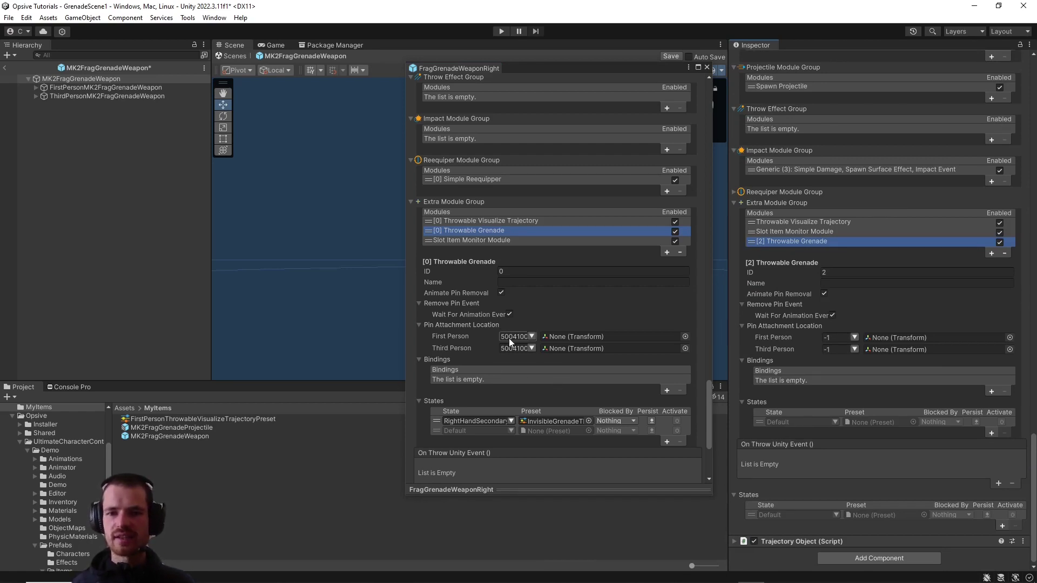
Step: Set the Throwable Grenade's first-person and third-person Pin Attachment Location IDs to 50041003 (Grenade Pin Attachment)
{"action": "left_click", "coordinate": [532, 337]}
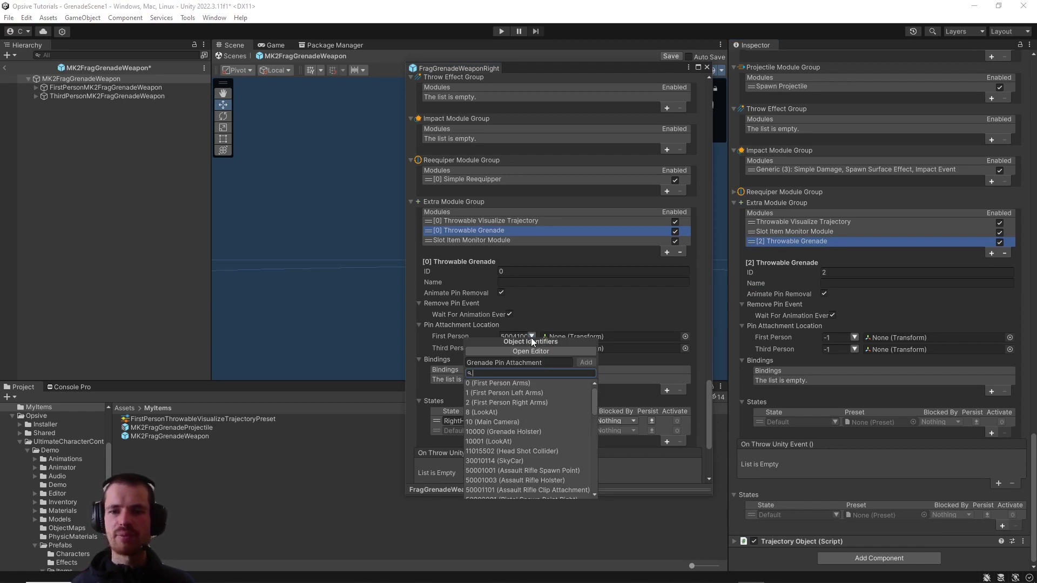
{"action": "left_click", "coordinate": [857, 338]}
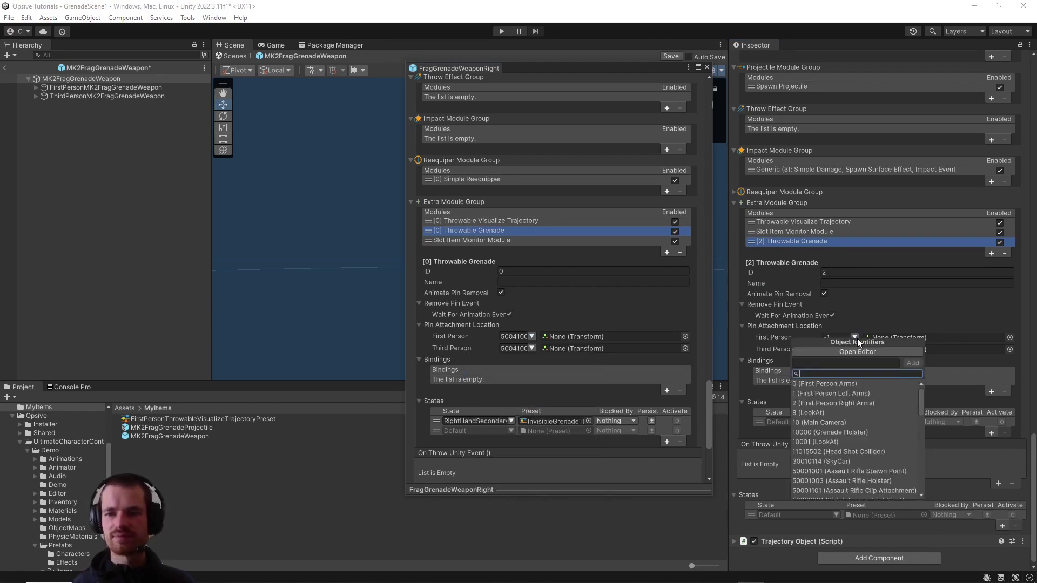
{"action": "type", "text": "grenade"}
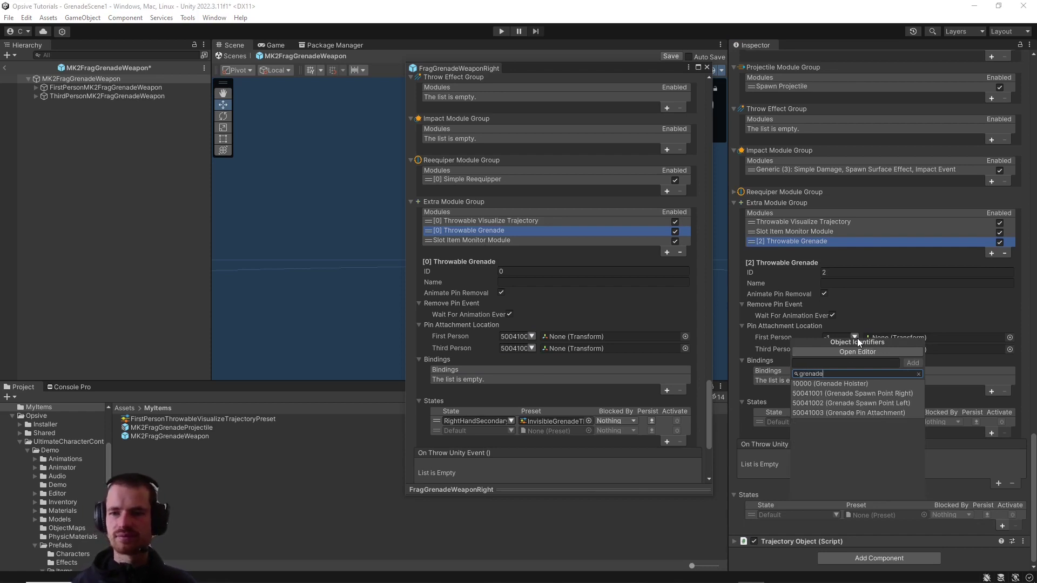
{"action": "left_click", "coordinate": [828, 413]}
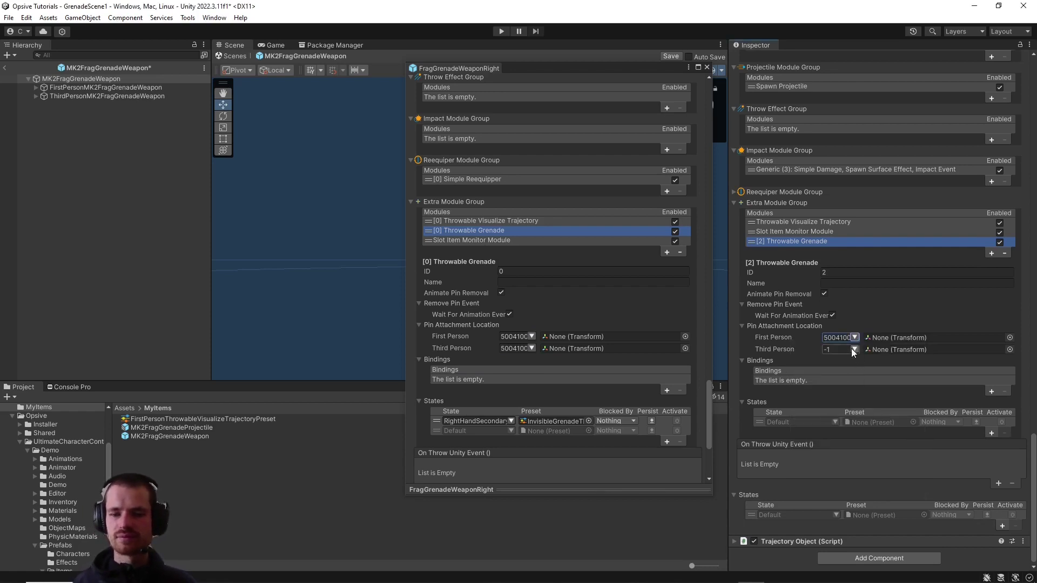
{"action": "left_click", "coordinate": [837, 349]}
{"action": "type", "text": "50041003"}
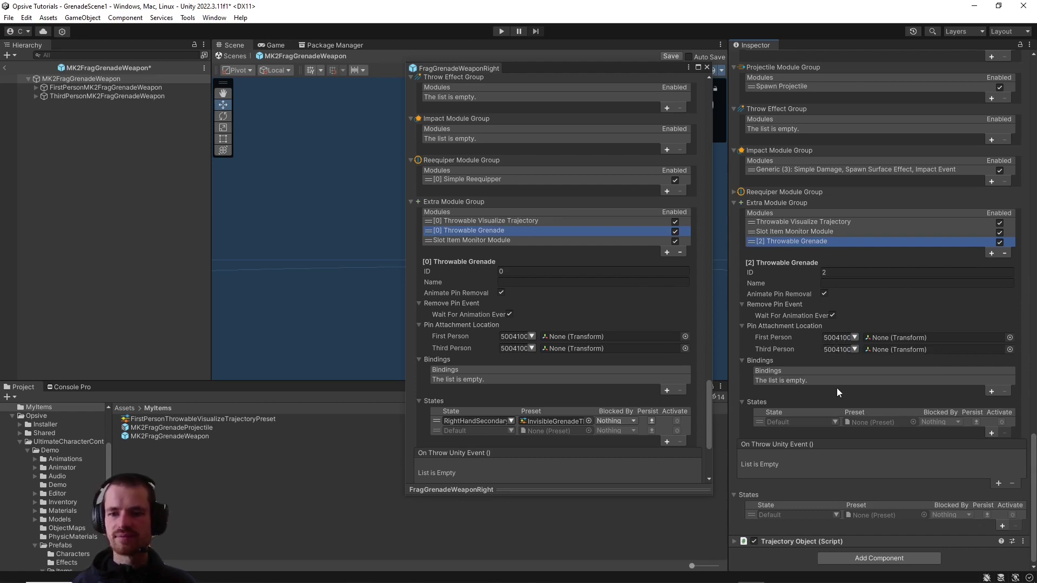
Step: Check the reference prefab's Line Renderer and add a Line Renderer component to MK2FragGrenadeWeapon
{"action": "scroll", "coordinate": [592, 317], "scroll_direction": "down", "scroll_amount": 5}
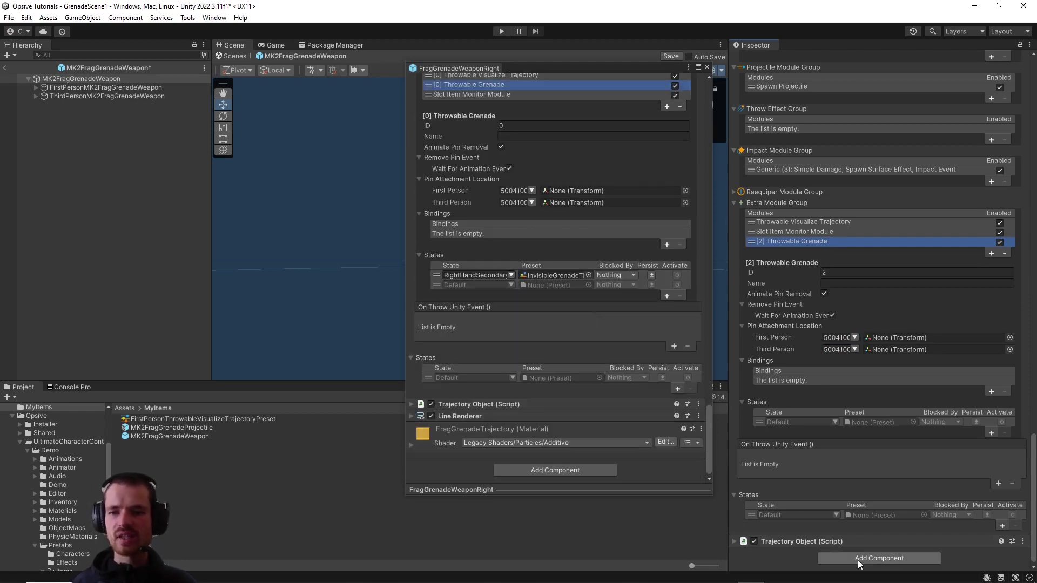
{"action": "left_click", "coordinate": [528, 416]}
{"action": "scroll", "coordinate": [522, 413], "scroll_direction": "down", "scroll_amount": 7}
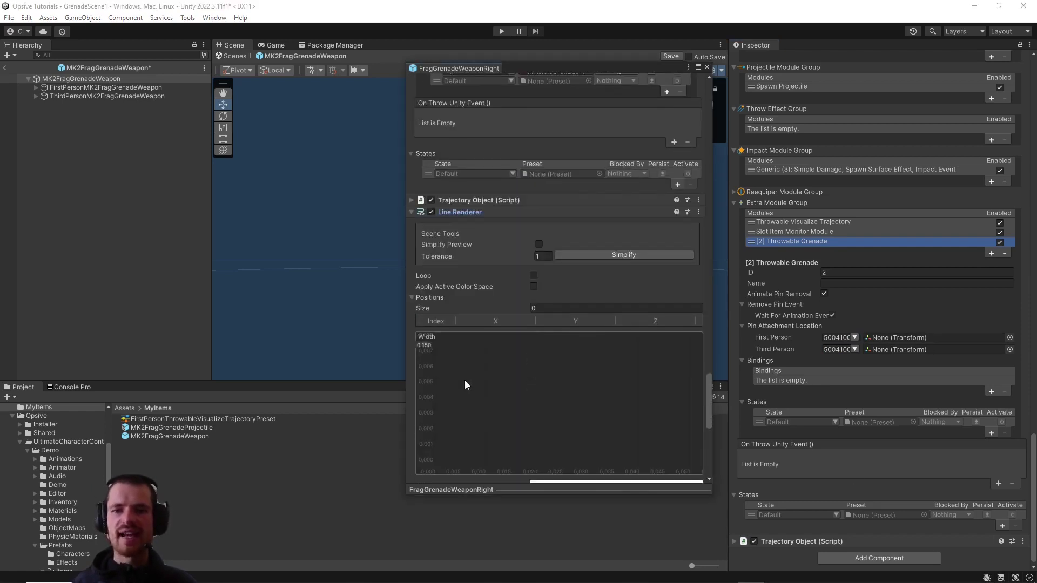
{"action": "left_click", "coordinate": [480, 212]}
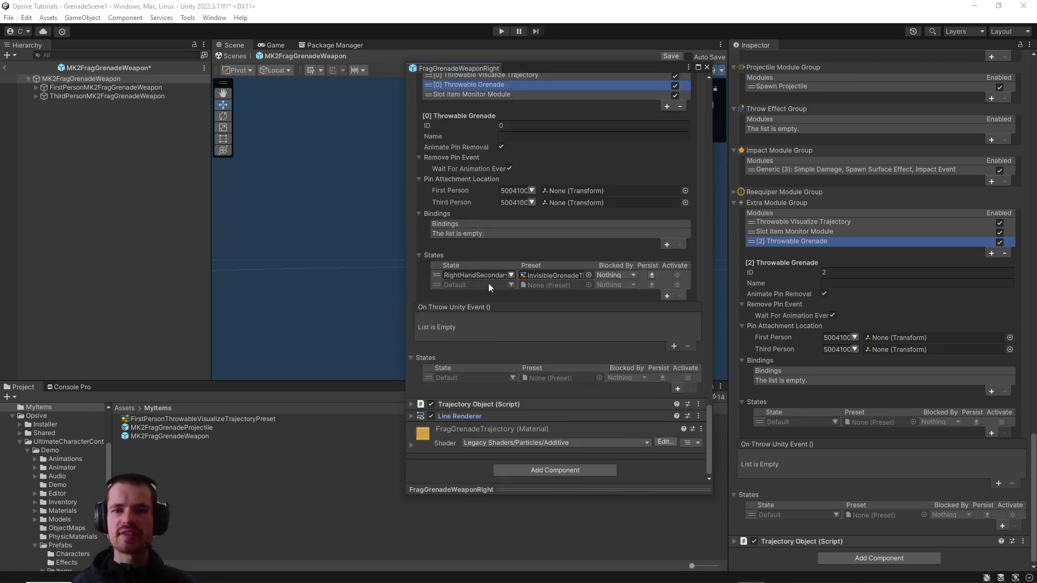
{"action": "scroll", "coordinate": [489, 281], "scroll_direction": "up", "scroll_amount": 5}
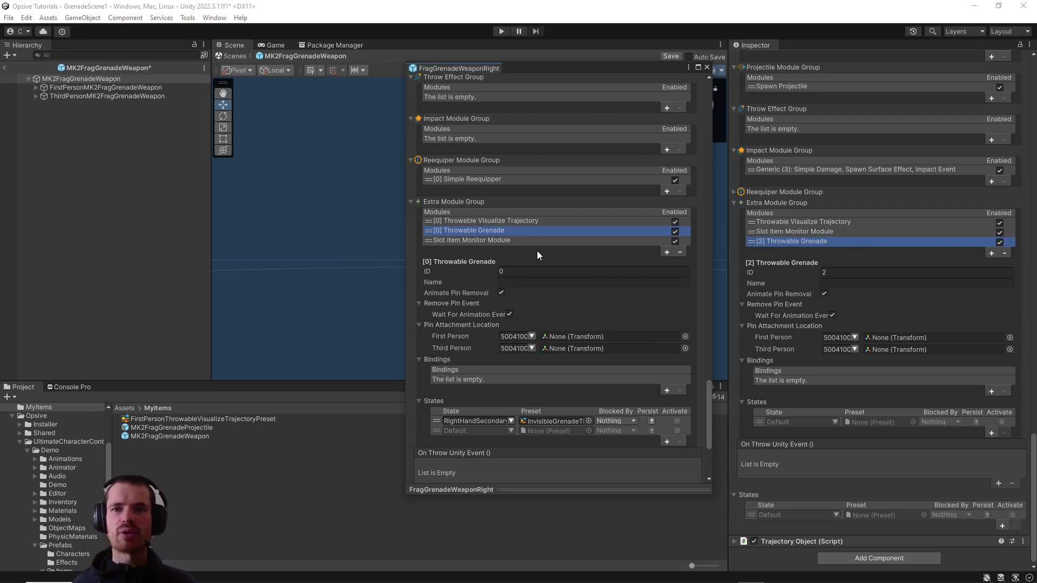
{"action": "scroll", "coordinate": [543, 260], "scroll_direction": "down", "scroll_amount": 5}
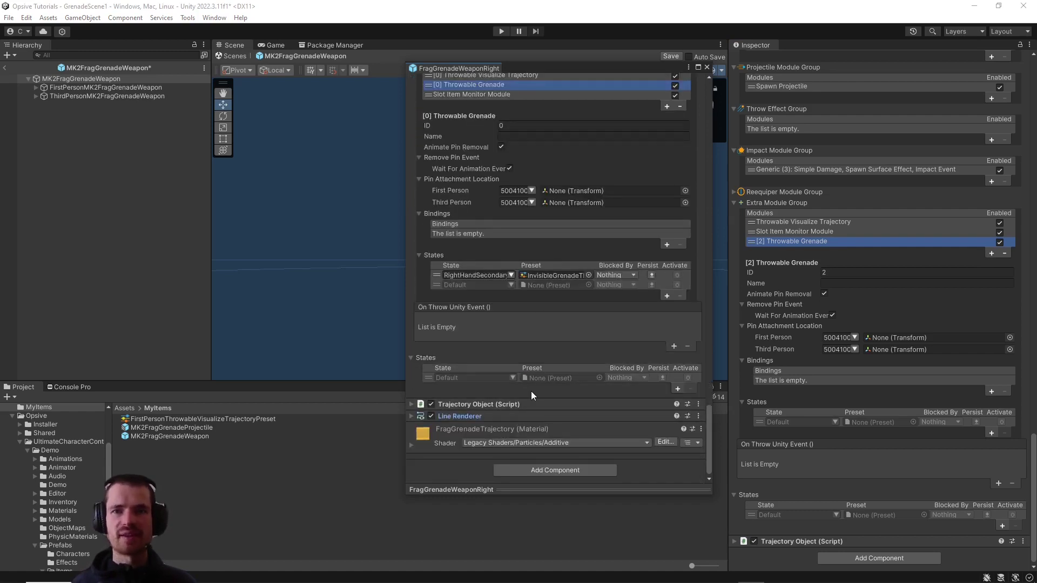
{"action": "left_click", "coordinate": [883, 560]}
{"action": "type", "text": "liner"}
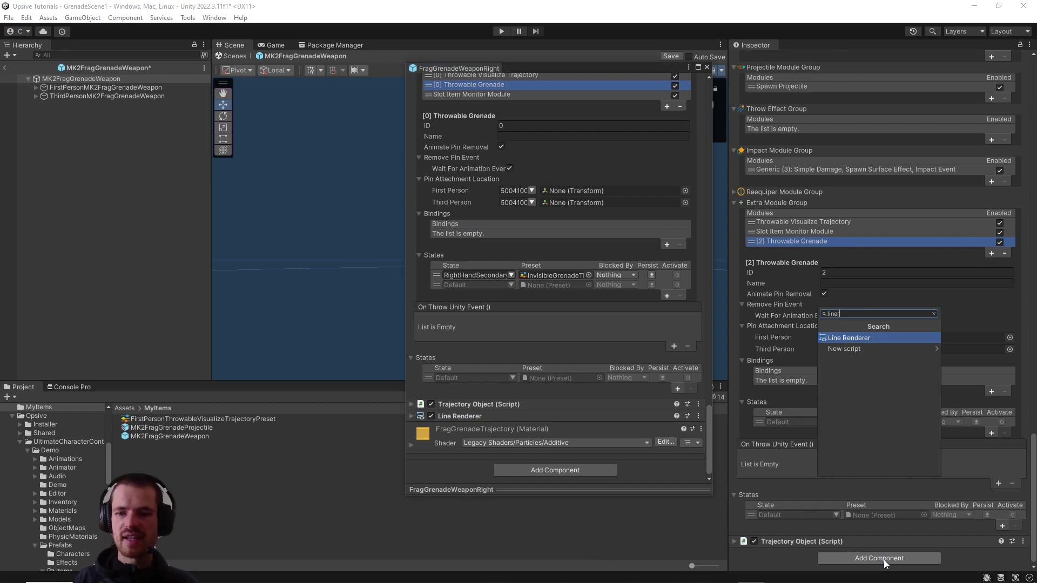
{"action": "key", "text": "Return"}
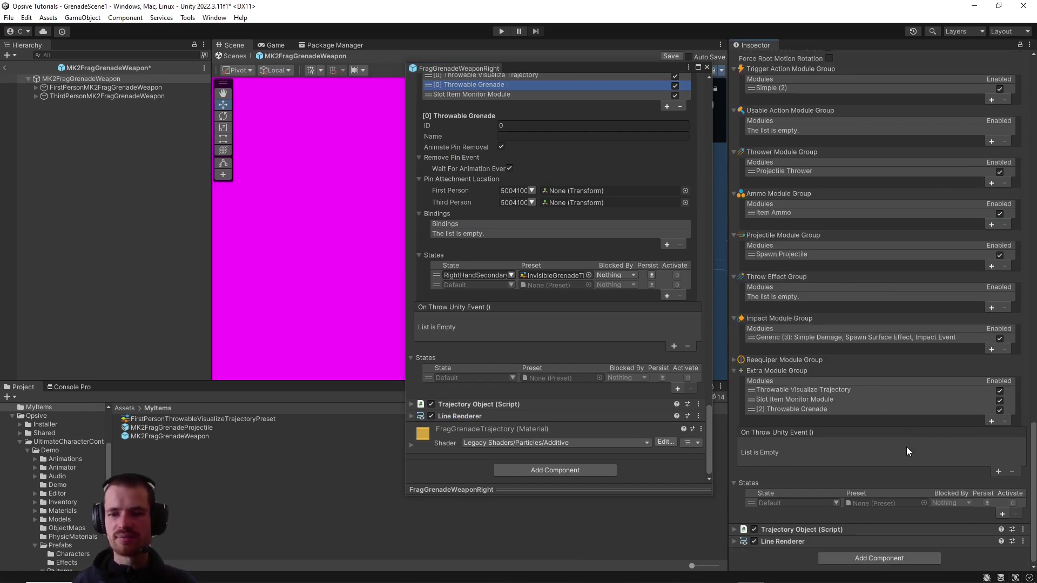
Step: Locate the FragGrenadeTrajectory material and assign it to Element 0 of the MK2FragGrenadeWeapon's Line Renderer materials
{"action": "right_click", "coordinate": [430, 434]}
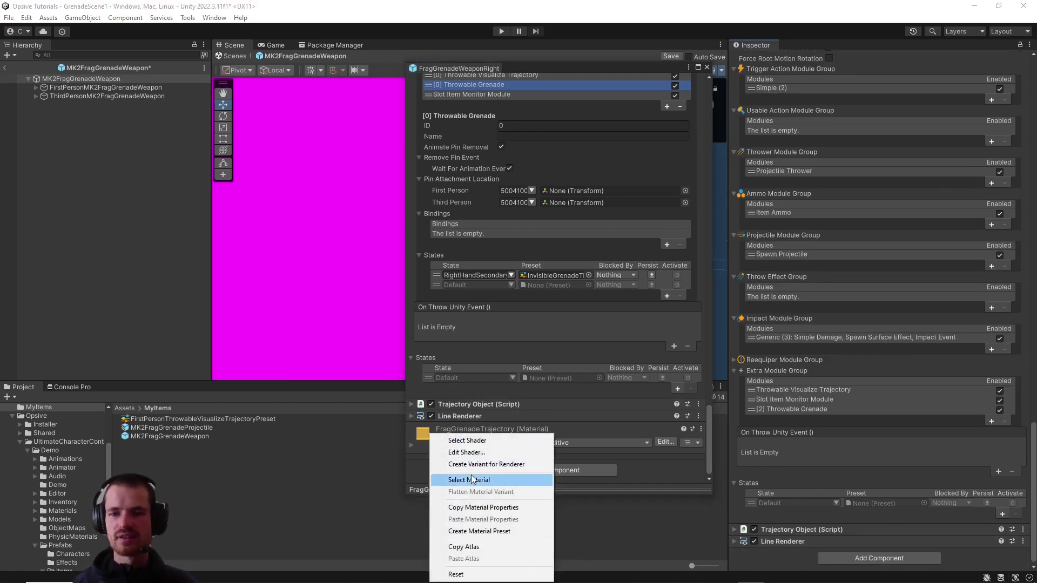
{"action": "left_click", "coordinate": [452, 480]}
{"action": "left_click", "coordinate": [778, 541]}
{"action": "scroll", "coordinate": [835, 405], "scroll_direction": "down", "scroll_amount": 5}
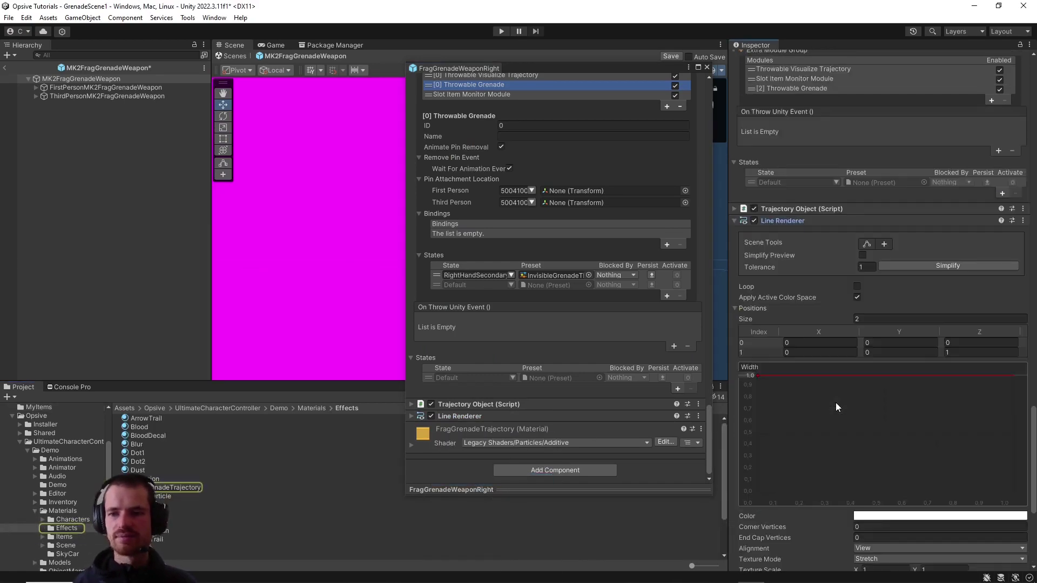
{"action": "scroll", "coordinate": [835, 401], "scroll_direction": "down", "scroll_amount": 2}
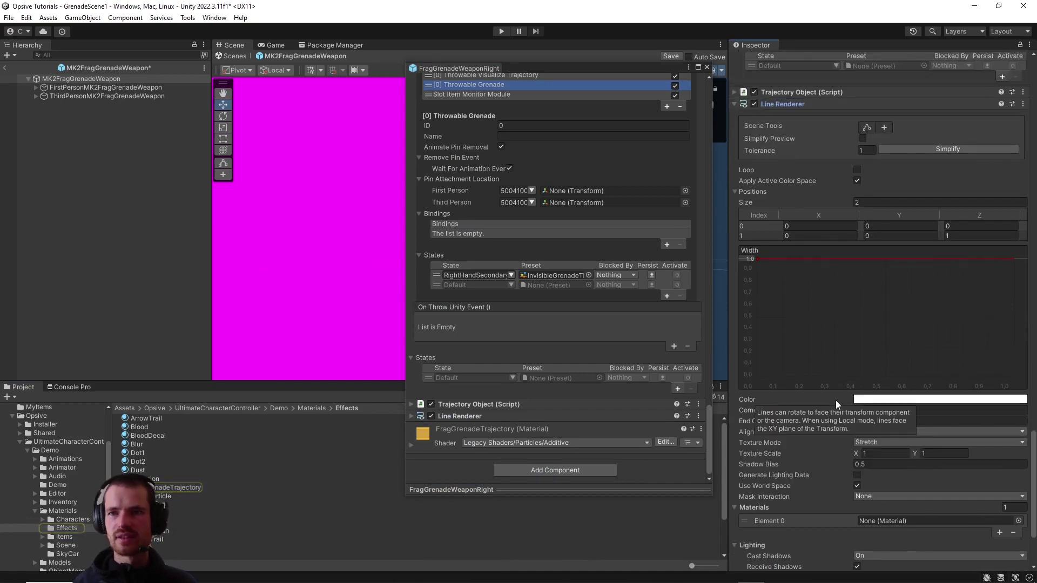
{"action": "left_click_drag", "start_coordinate": [169, 491], "coordinate": [883, 404]}
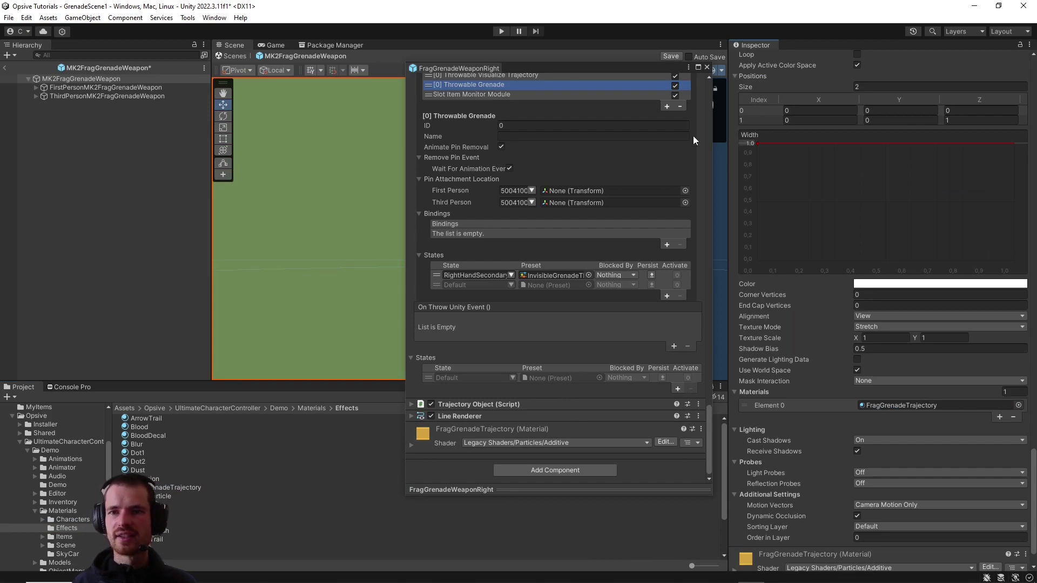
Step: Move the reference prefab window clear of the Scene view and lower the Line Renderer's width to about 0.1
{"action": "left_click_drag", "start_coordinate": [581, 72], "coordinate": [174, 152]}
{"action": "left_click_drag", "start_coordinate": [330, 184], "coordinate": [492, 262], "text": "alt"}
{"action": "scroll", "coordinate": [475, 281], "scroll_direction": "down", "scroll_amount": 5}
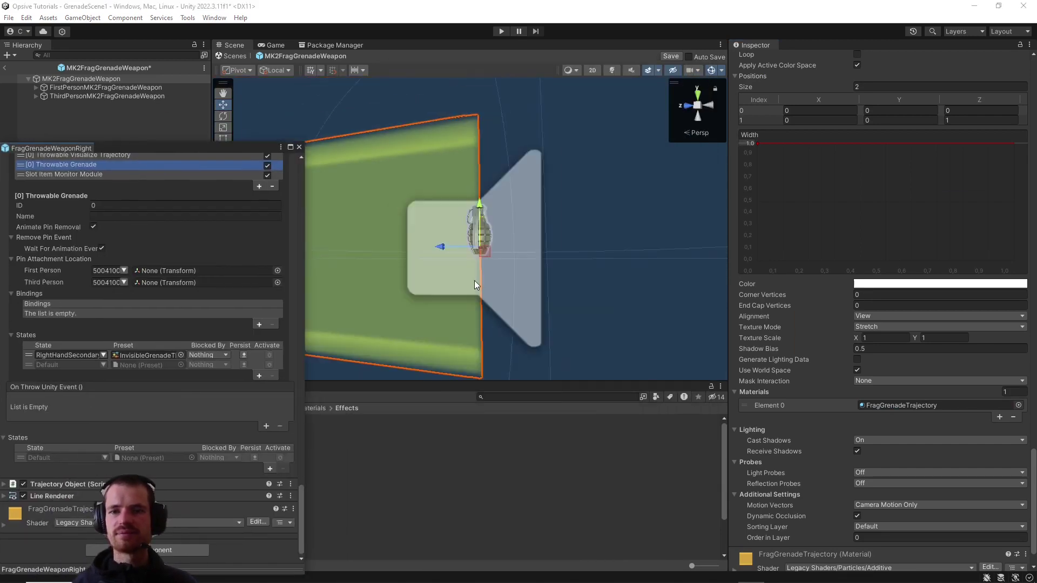
{"action": "left_click_drag", "start_coordinate": [757, 144], "coordinate": [721, 248]}
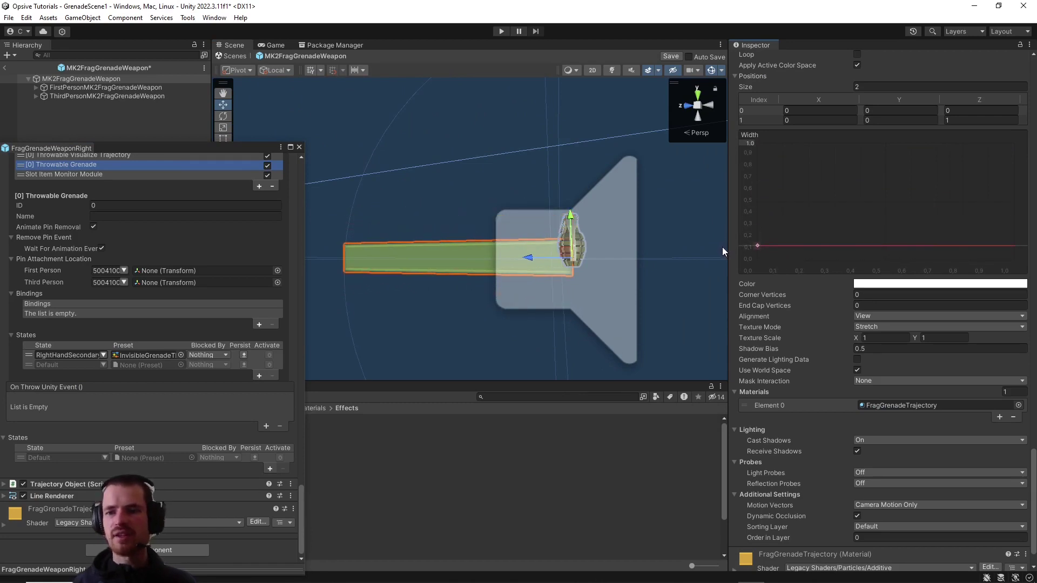
Step: Set the Line Renderer's Cast Shadows option to Off
{"action": "scroll", "coordinate": [779, 329], "scroll_direction": "up", "scroll_amount": 2}
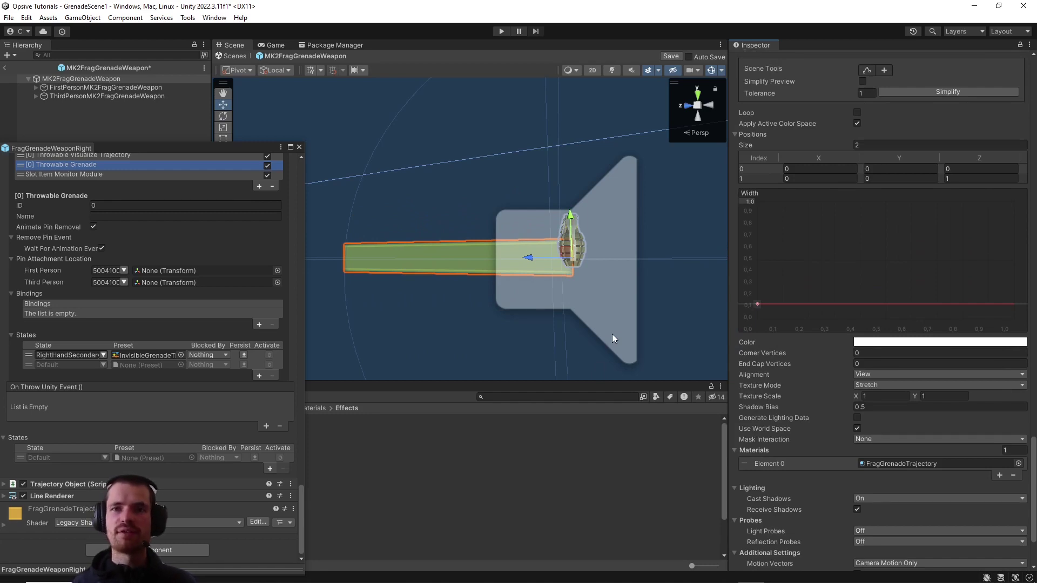
{"action": "scroll", "coordinate": [767, 416], "scroll_direction": "down", "scroll_amount": 3}
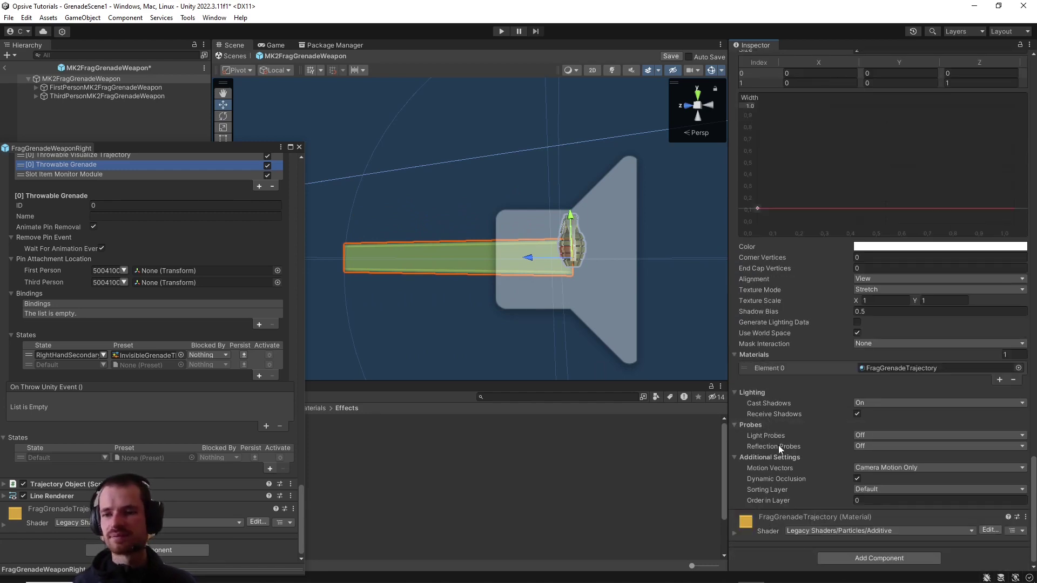
{"action": "left_click", "coordinate": [870, 405]}
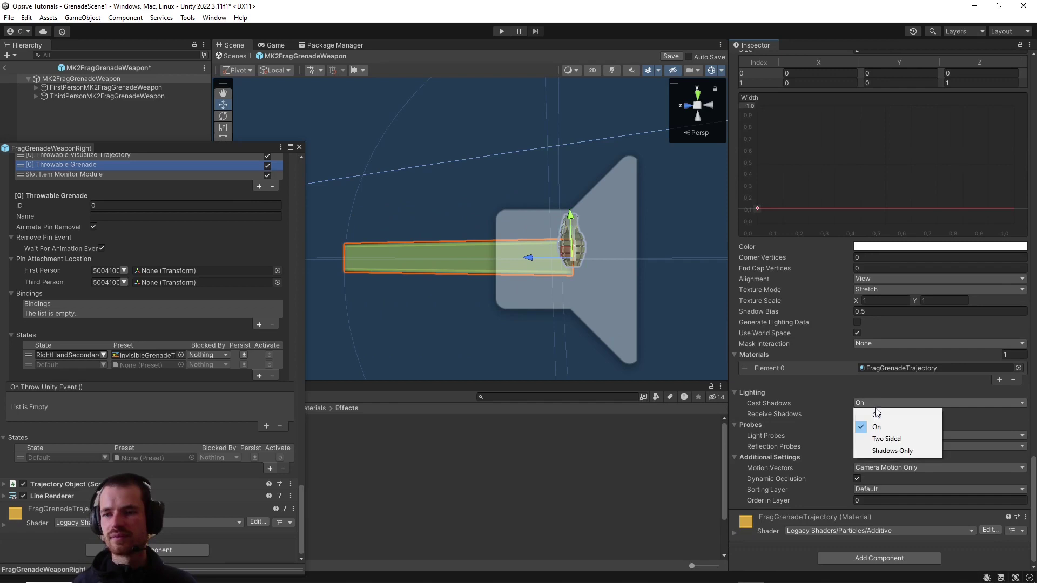
{"action": "left_click", "coordinate": [877, 415]}
Step: Check the Trajectory Object settings against the reference prefab and leave the MK2FragGrenadeWeapon prefab for GrenadeScene1
{"action": "left_click_drag", "start_coordinate": [240, 147], "coordinate": [367, 148]}
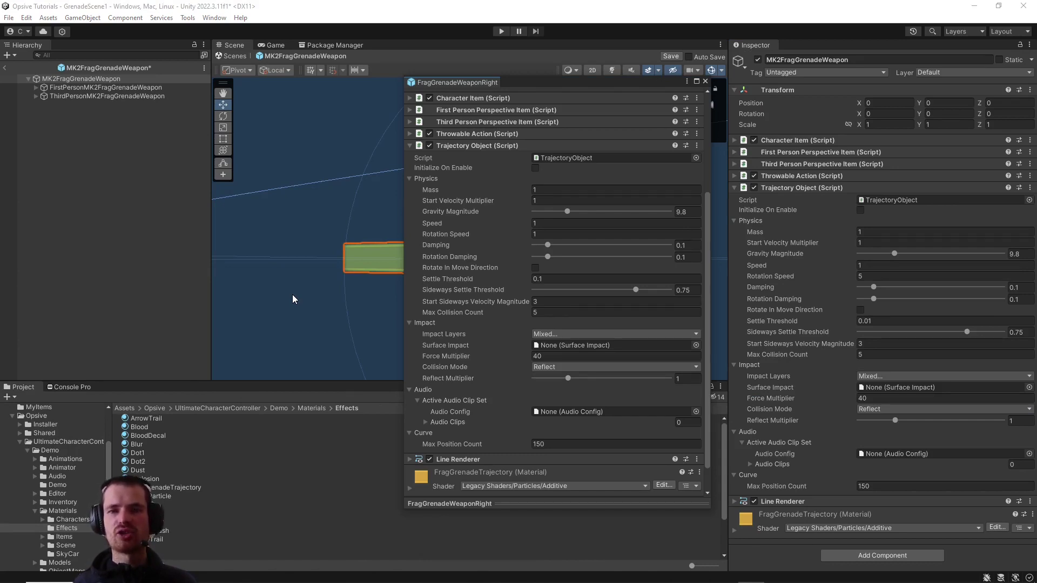
{"action": "left_click", "coordinate": [319, 274]}
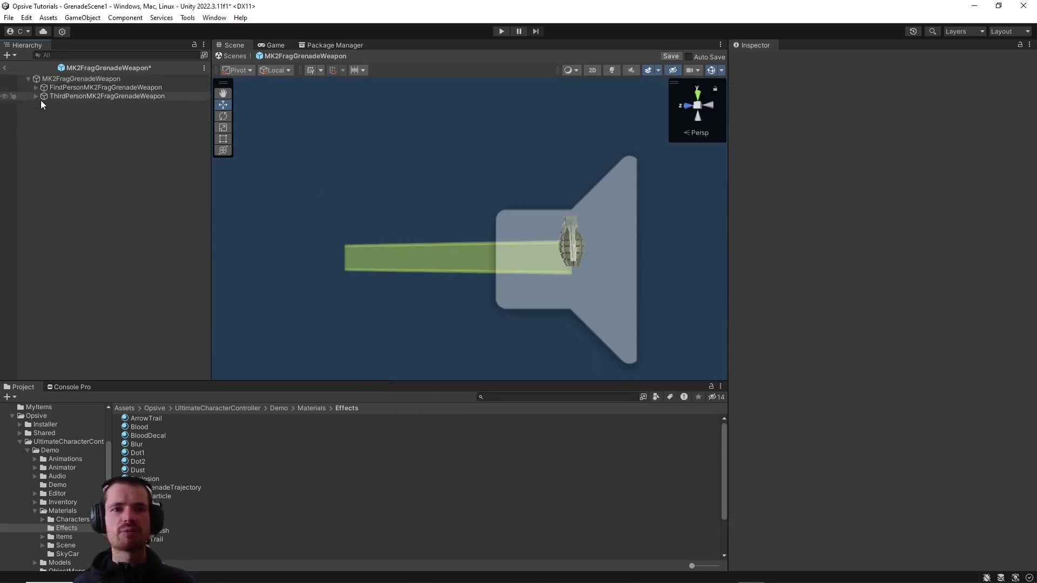
{"action": "left_click", "coordinate": [8, 67]}
{"action": "left_click", "coordinate": [498, 320]}
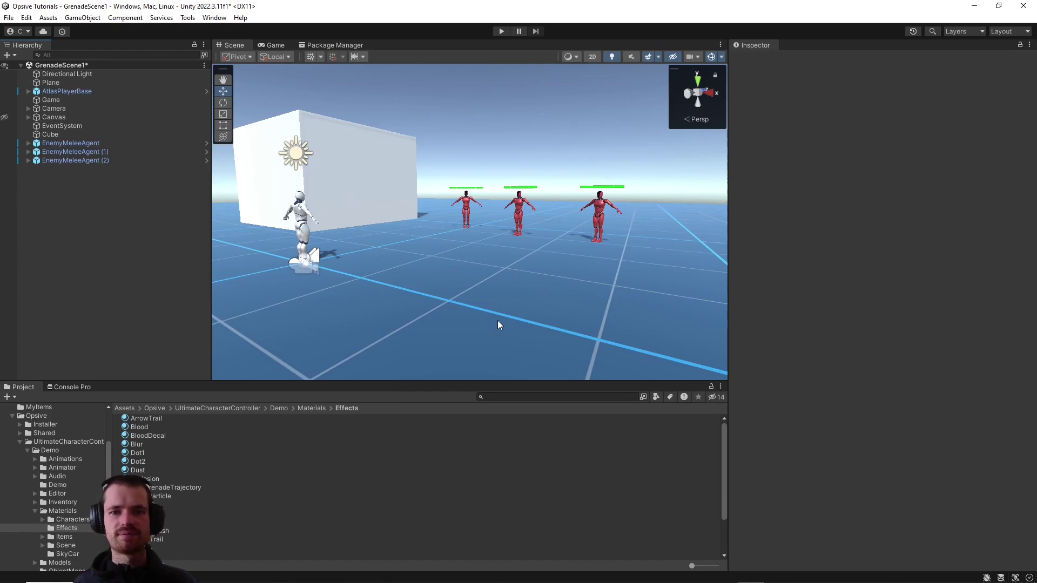
Step: Locate the AtlasPlayerBase character's prefab asset from the scene and open it for editing
{"action": "scroll", "coordinate": [395, 208], "scroll_direction": "up", "scroll_amount": 5}
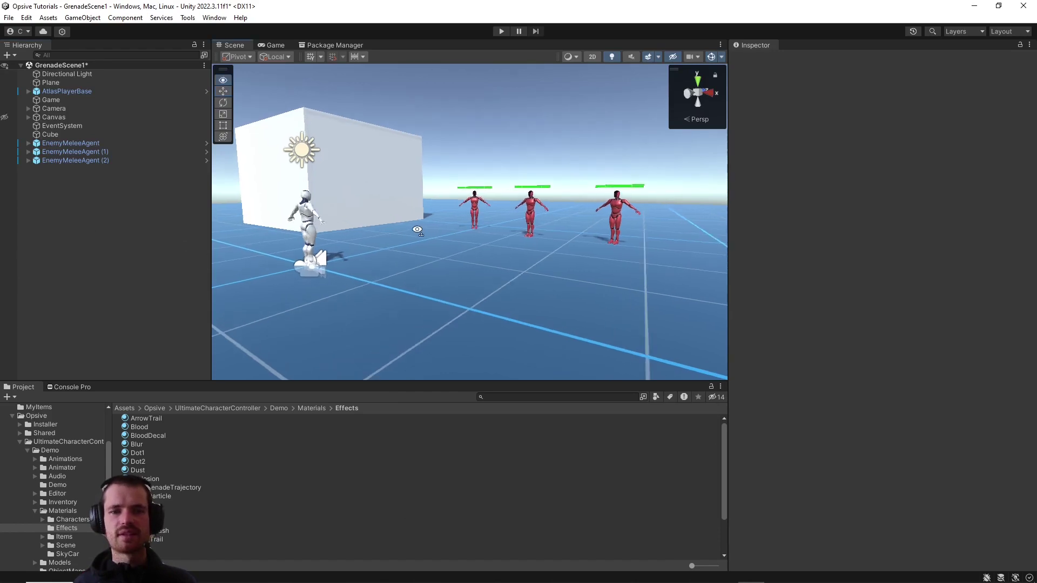
{"action": "left_click", "coordinate": [394, 208]}
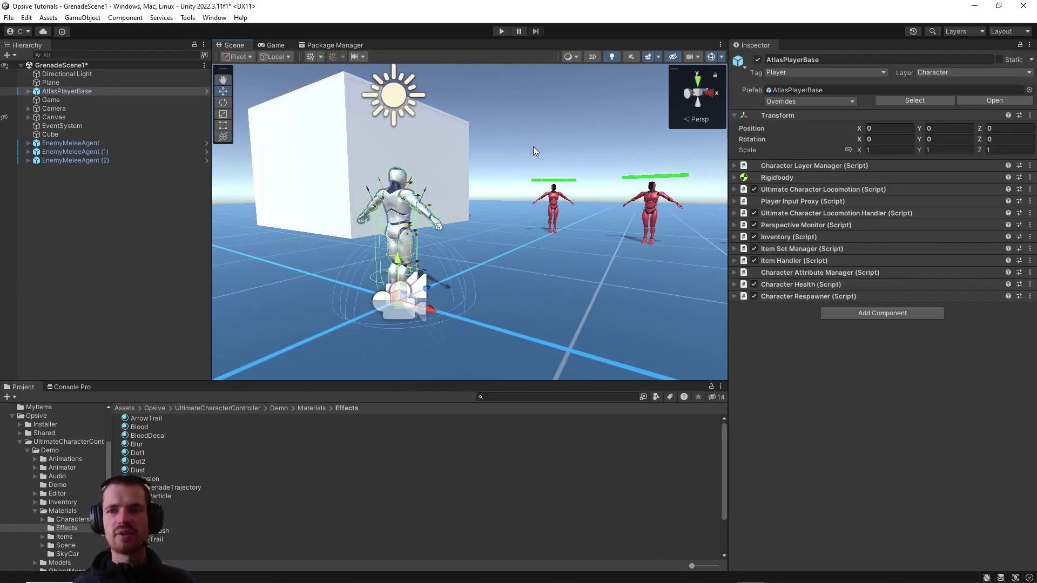
{"action": "left_click", "coordinate": [914, 100]}
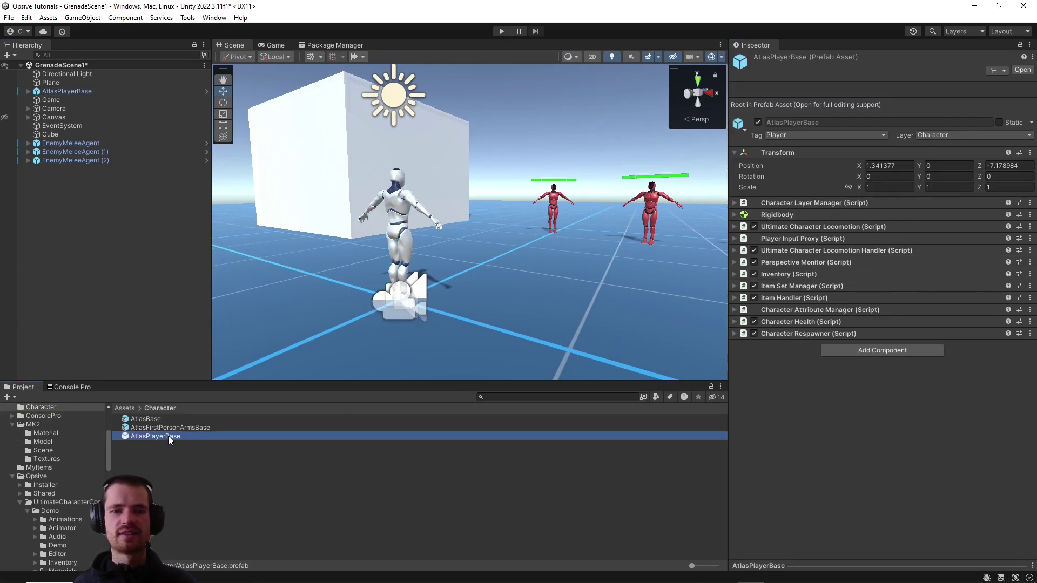
{"action": "double_click", "coordinate": [168, 436]}
Step: Inspect the GrenadePin attachment under the character's ORG-hand.L bone, including its position and Object Identifier ID
{"action": "scroll", "coordinate": [452, 216], "scroll_direction": "down", "scroll_amount": 5}
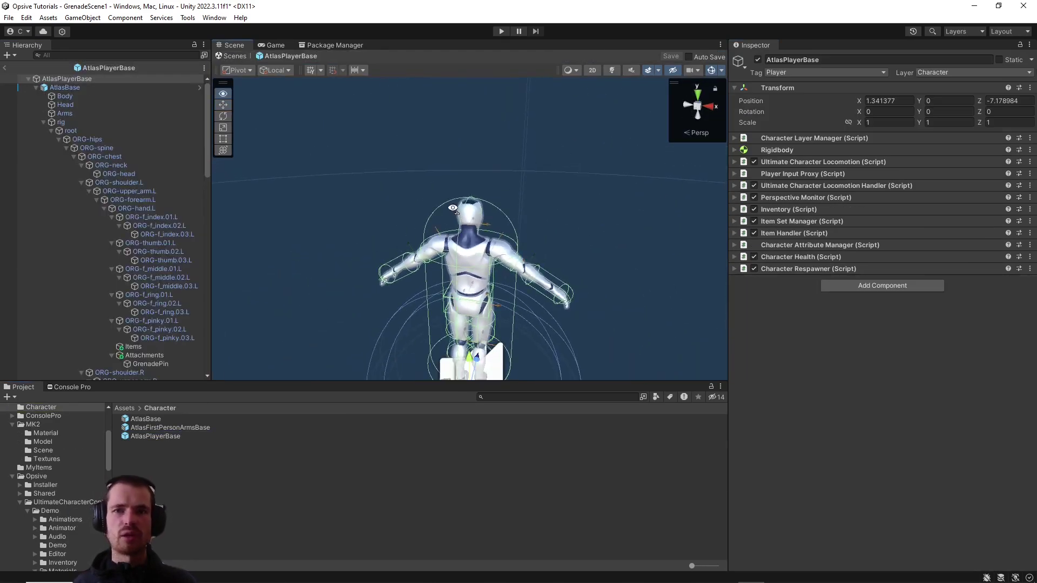
{"action": "scroll", "coordinate": [453, 209], "scroll_direction": "up", "scroll_amount": 5}
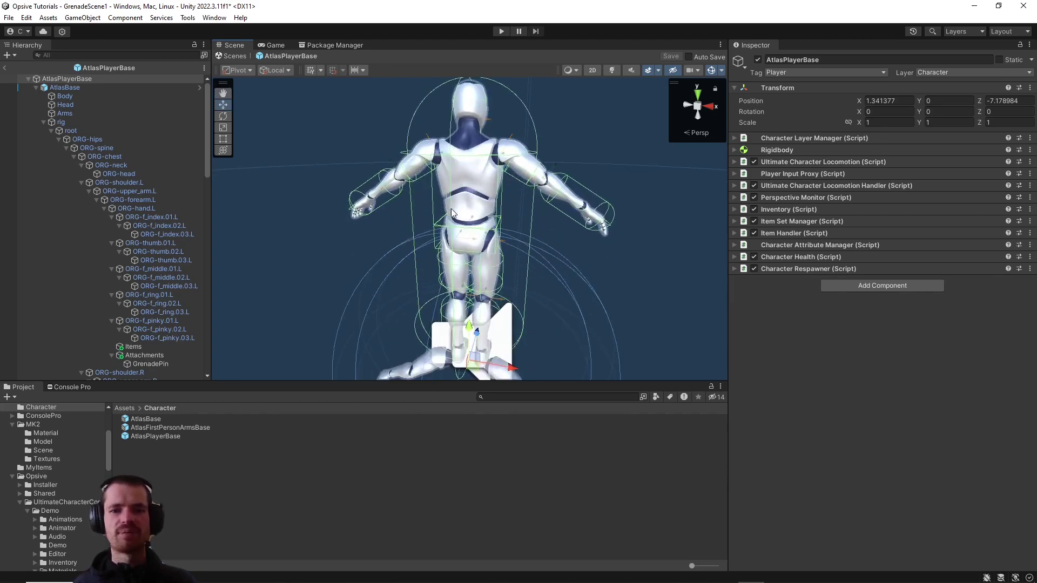
{"action": "scroll", "coordinate": [136, 274], "scroll_direction": "down", "scroll_amount": 4}
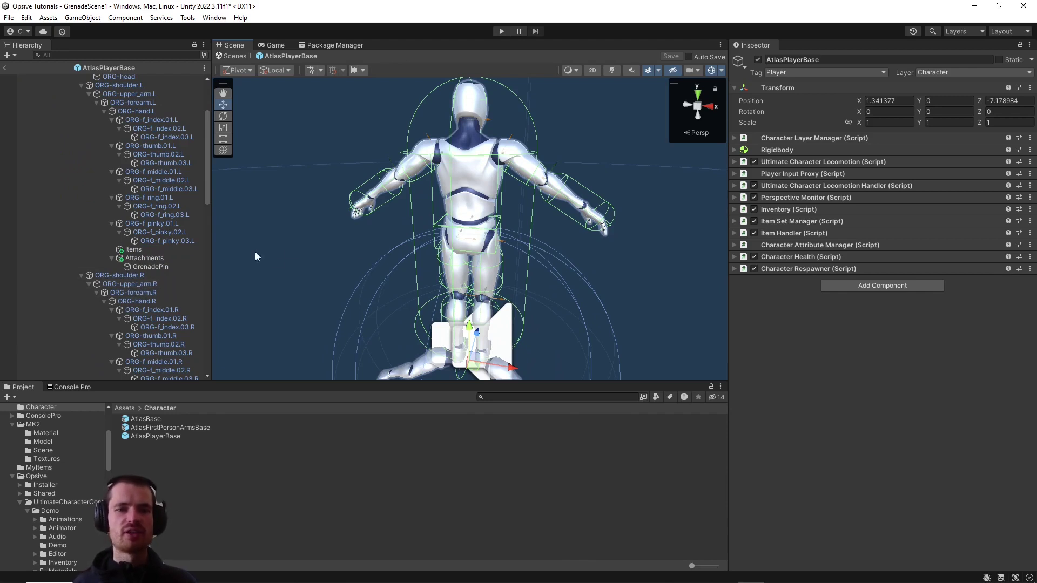
{"action": "left_click", "coordinate": [157, 266]}
{"action": "key", "text": "f"}
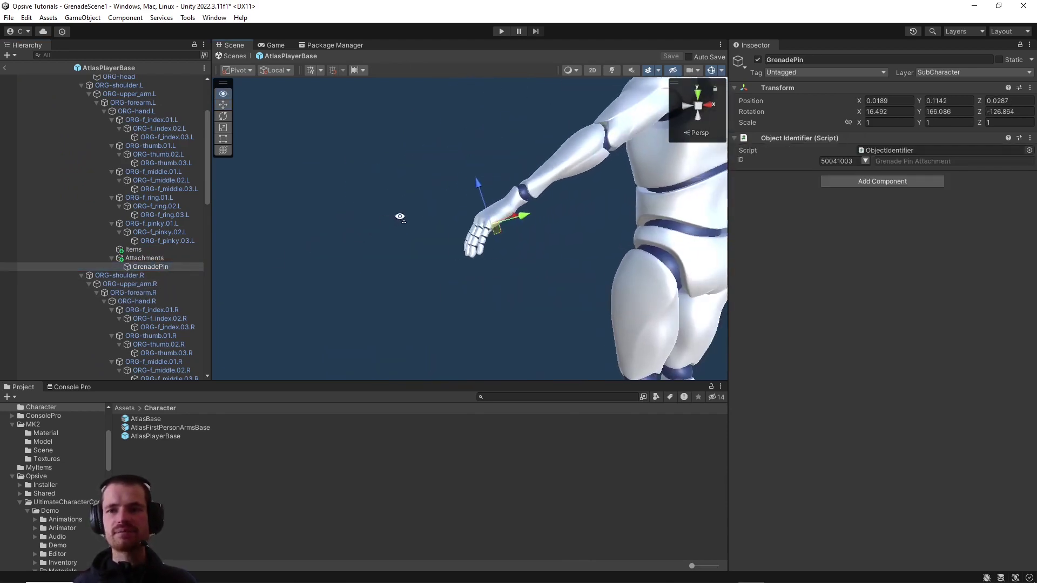
{"action": "left_click_drag", "start_coordinate": [401, 222], "coordinate": [424, 261], "text": "alt"}
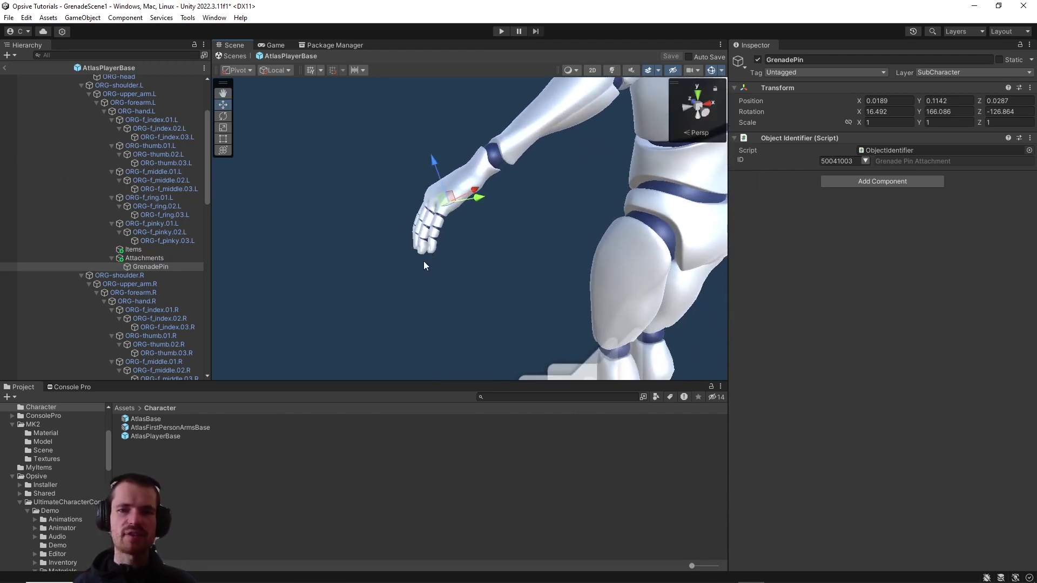
Step: Inspect the FragGrenadeParent object under the right hand's Items object, including its position and Object Identifier ID
{"action": "scroll", "coordinate": [119, 248], "scroll_direction": "down", "scroll_amount": 10}
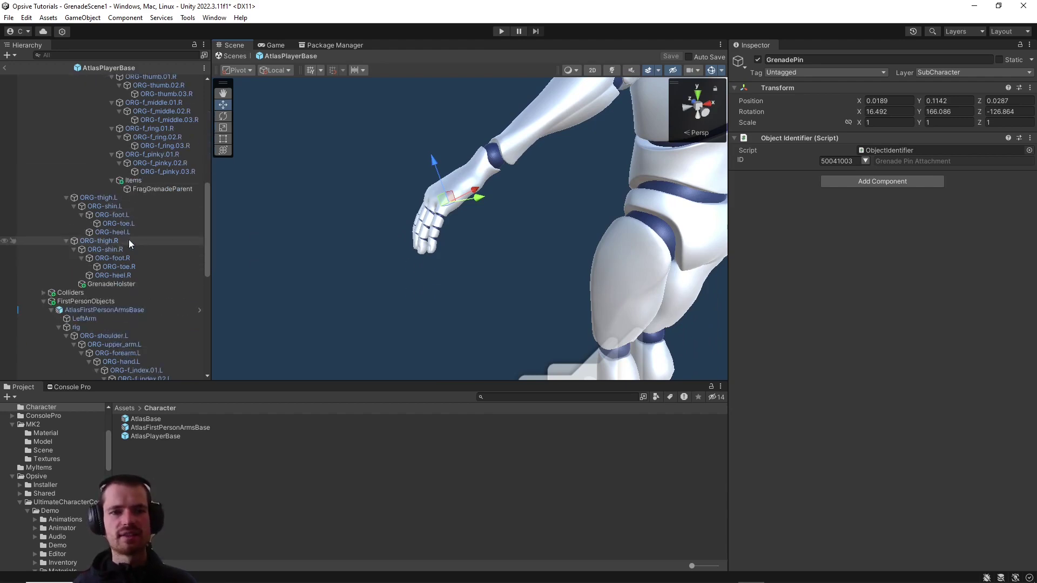
{"action": "left_click", "coordinate": [162, 189]}
{"action": "key", "text": "f"}
{"action": "scroll", "coordinate": [494, 248], "scroll_direction": "up", "scroll_amount": 8}
{"action": "left_click_drag", "start_coordinate": [489, 270], "coordinate": [432, 254], "text": "alt"}
{"action": "mouse_move", "coordinate": [432, 254]}
{"action": "right_mouse_down"}
{"action": "mouse_move", "coordinate": [417, 261]}
{"action": "mouse_move", "coordinate": [432, 260]}
{"action": "right_mouse_up"}
{"action": "left_click_drag", "start_coordinate": [431, 260], "coordinate": [497, 261], "text": "alt"}
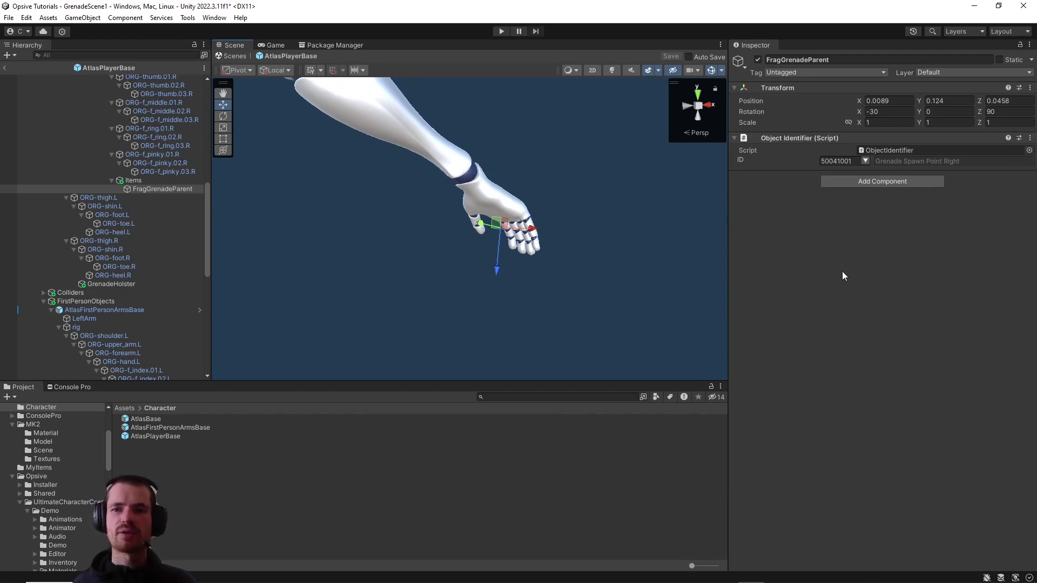
Step: Inspect the GrenadeHolster object's placement on the character's hip and its Object Identifier ID
{"action": "left_click", "coordinate": [138, 285]}
{"action": "key", "text": "f"}
{"action": "scroll", "coordinate": [462, 268], "scroll_direction": "up", "scroll_amount": 10}
{"action": "right_click_drag", "start_coordinate": [476, 267], "coordinate": [354, 273]}
{"action": "key", "text": "d"}
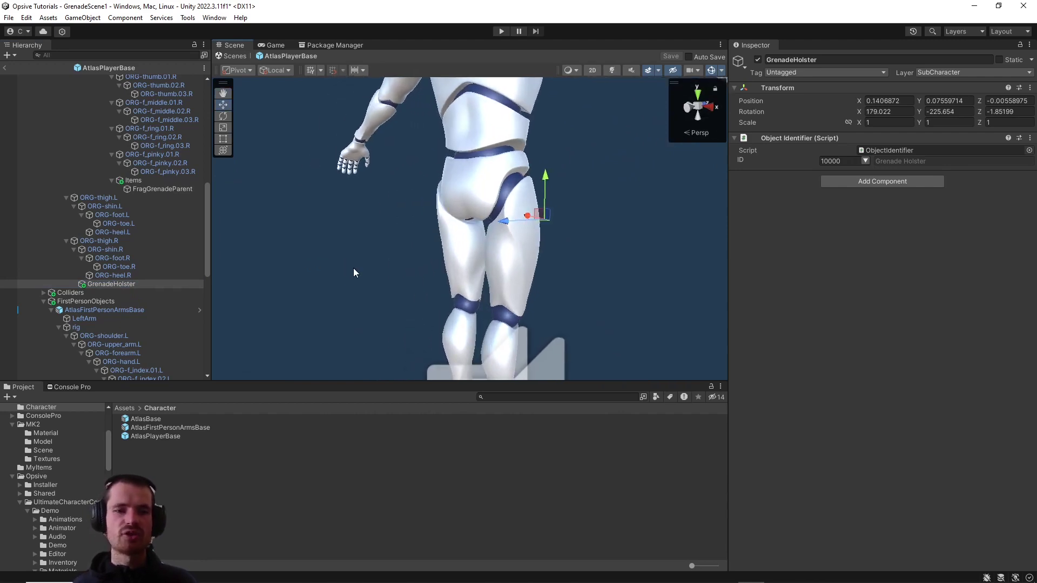
Step: Inspect the grenade attachment objects within the AtlasFirstPersonArmsBase hierarchy
{"action": "scroll", "coordinate": [143, 238], "scroll_direction": "down", "scroll_amount": 12}
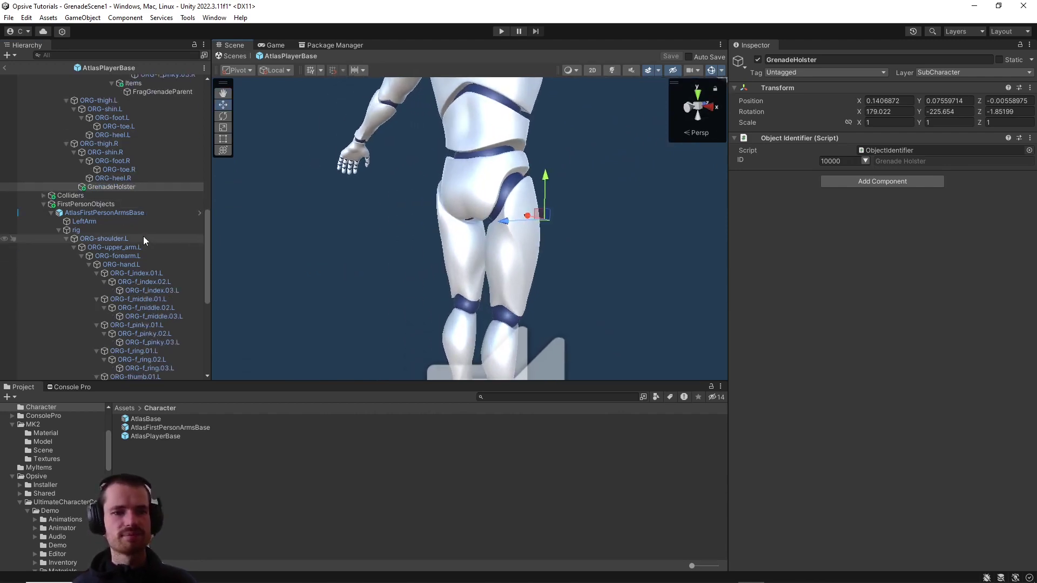
{"action": "left_click", "coordinate": [144, 168]}
{"action": "left_click", "coordinate": [141, 350]}
{"action": "key", "text": "f"}
{"action": "right_click_drag", "start_coordinate": [384, 271], "coordinate": [407, 276]}
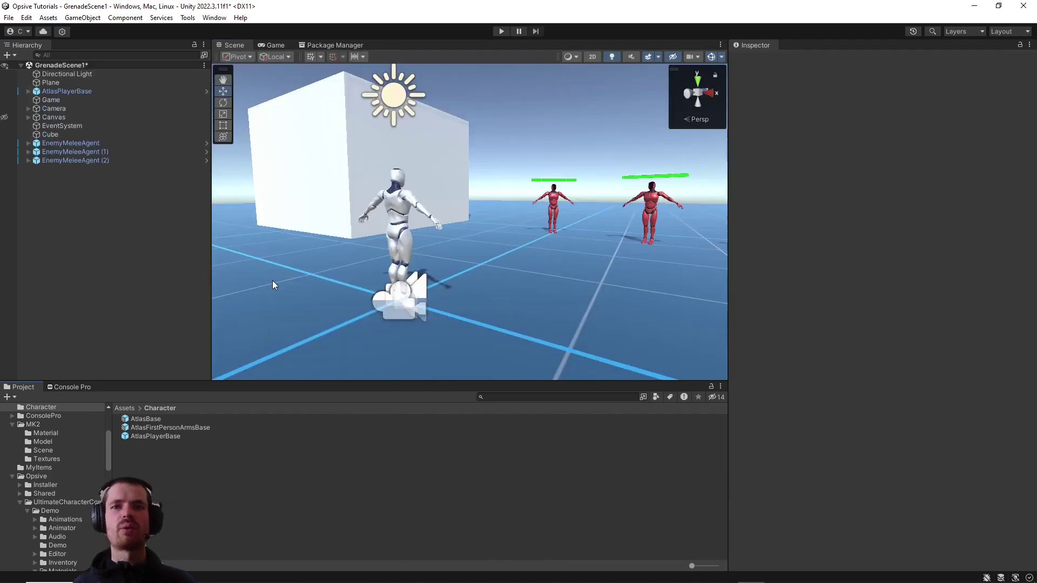
Step: Add MyFragGrenade with an amount of 100 to the Default Loadout of AtlasPlayerBase's Inventory component
{"action": "left_click", "coordinate": [390, 198]}
{"action": "left_click", "coordinate": [763, 235]}
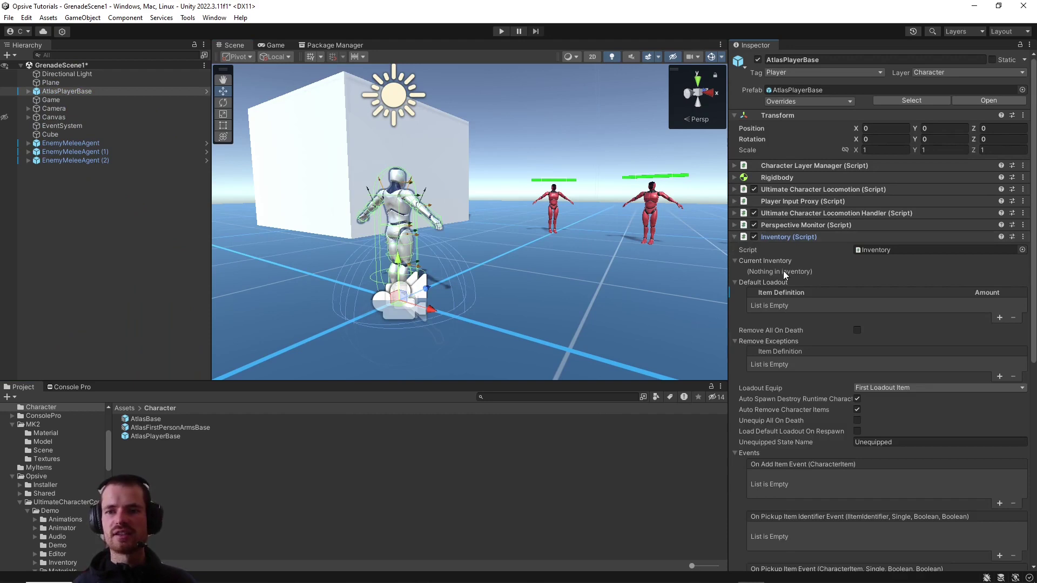
{"action": "scroll", "coordinate": [843, 281], "scroll_direction": "down", "scroll_amount": 1}
{"action": "left_click", "coordinate": [999, 290]}
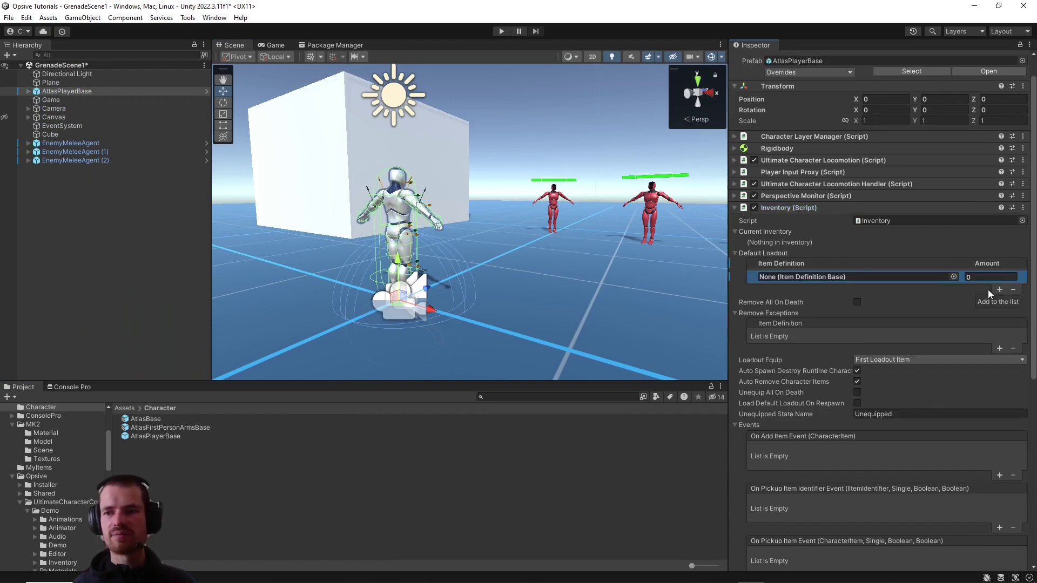
{"action": "left_click", "coordinate": [954, 277]}
{"action": "type", "text": "frag"}
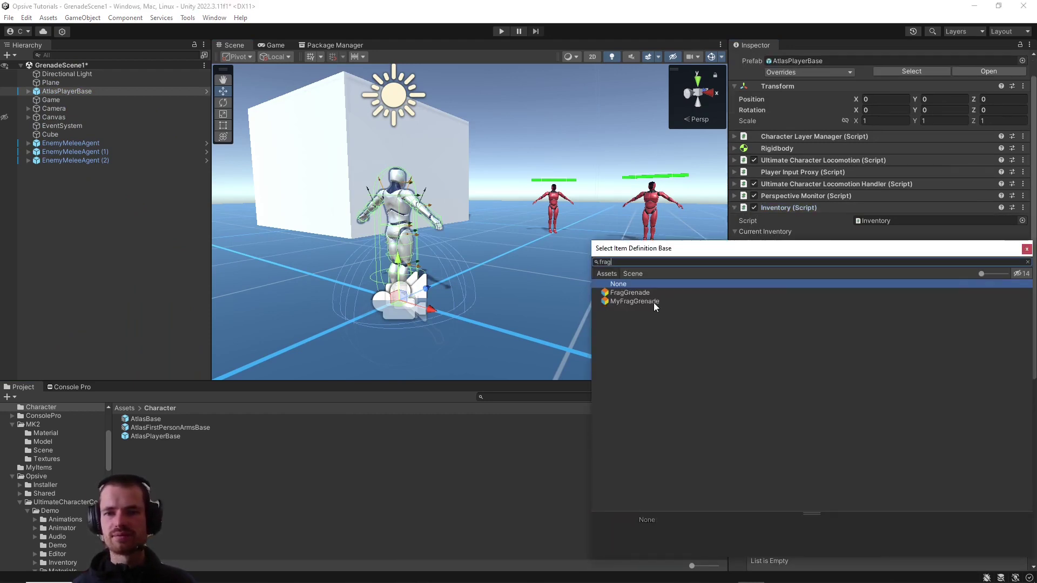
{"action": "double_click", "coordinate": [654, 301]}
{"action": "left_click", "coordinate": [996, 276]}
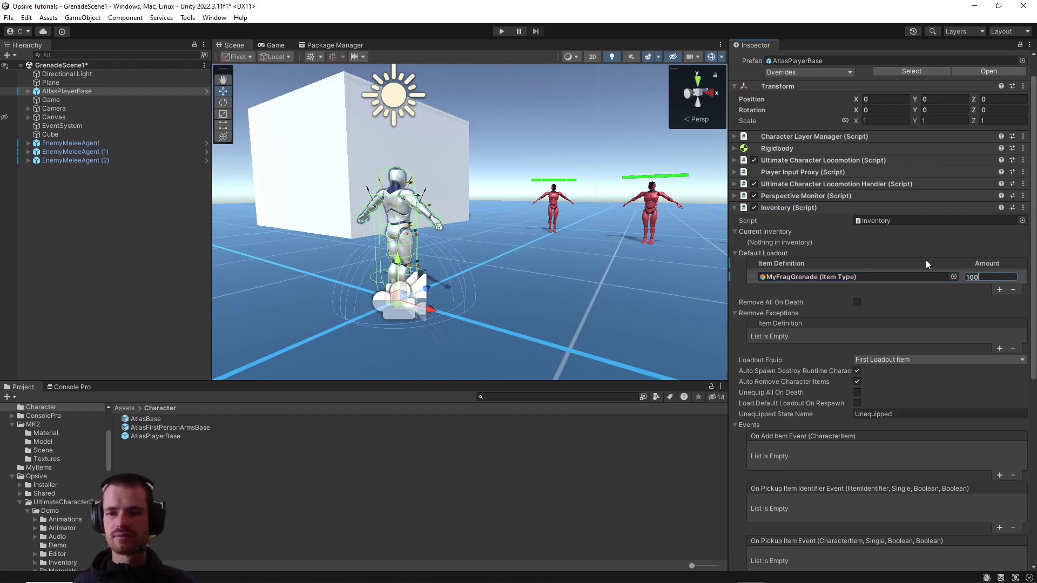
{"action": "type", "text": "100"}
{"action": "scroll", "coordinate": [919, 261], "scroll_direction": "down", "scroll_amount": 5}
{"action": "left_click", "coordinate": [82, 267]}
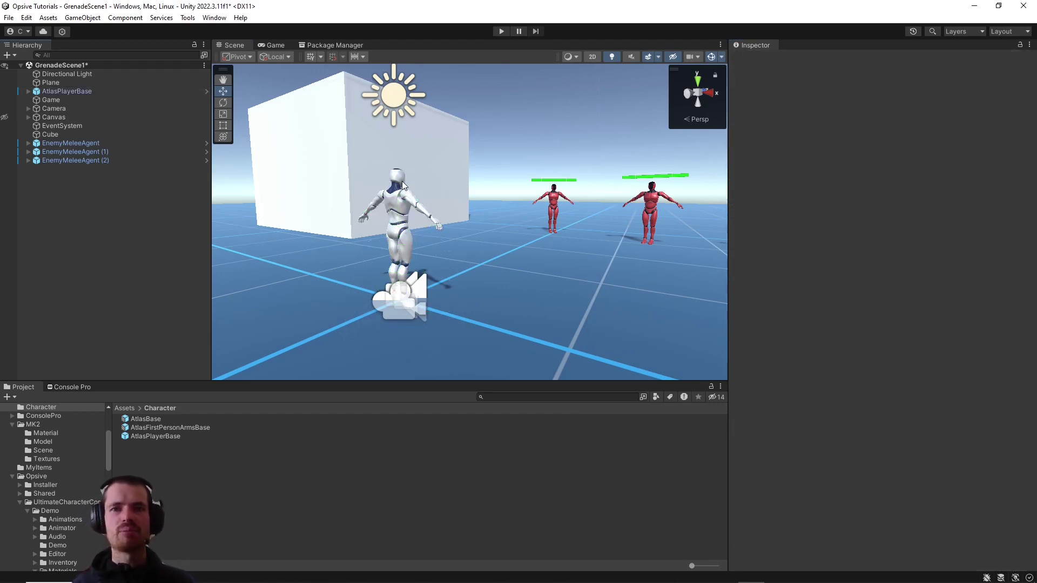
Step: Run the scene with the Game view maximized and throw grenades at the enemies with the aim trajectory displayed
{"action": "left_click", "coordinate": [501, 31]}
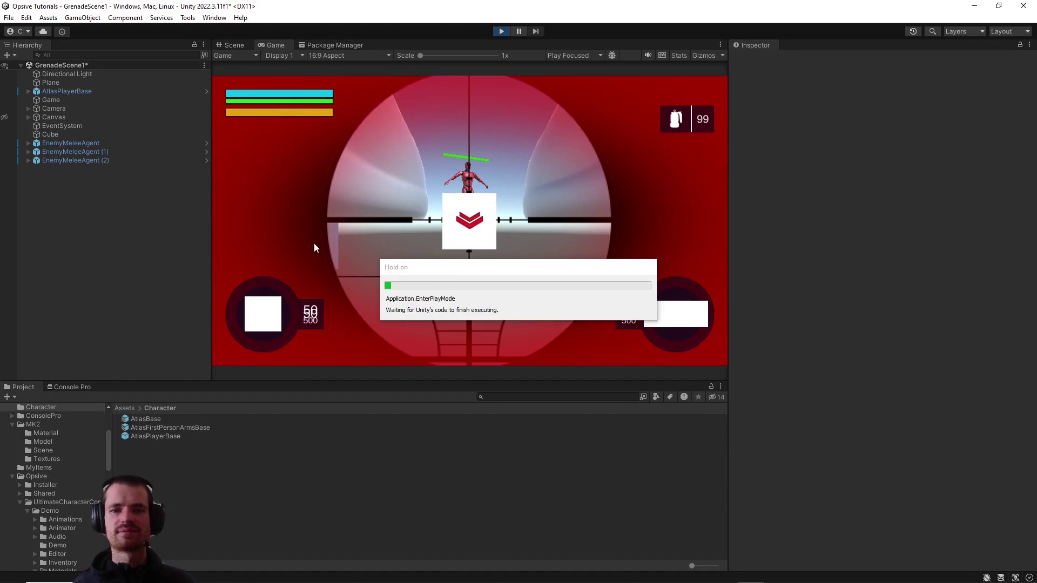
{"action": "double_click", "coordinate": [274, 43]}
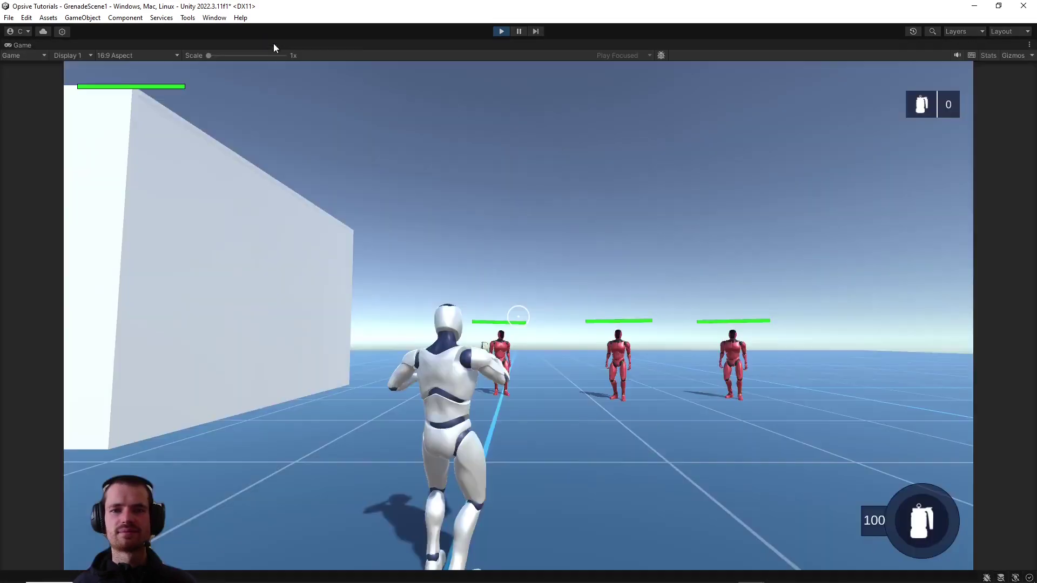
{"action": "right_click", "coordinate": [277, 133]}
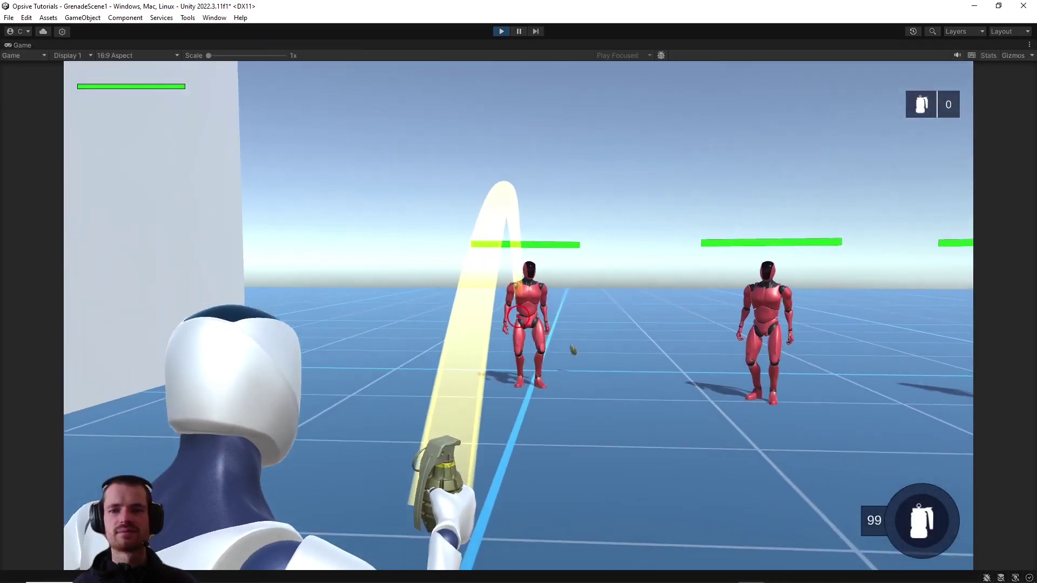
{"action": "key", "text": "s"}
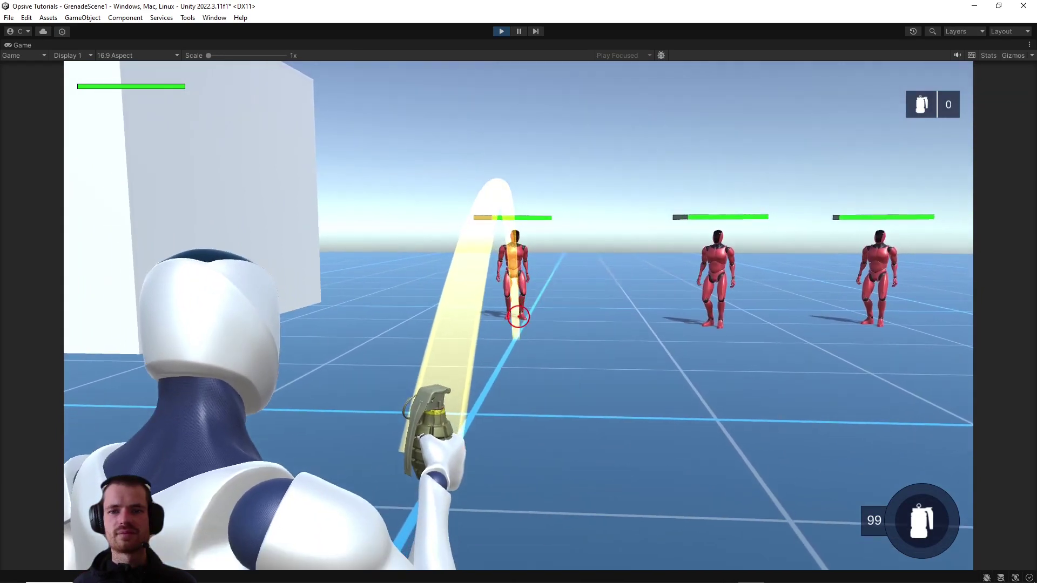
{"action": "left_click", "coordinate": [518, 317]}
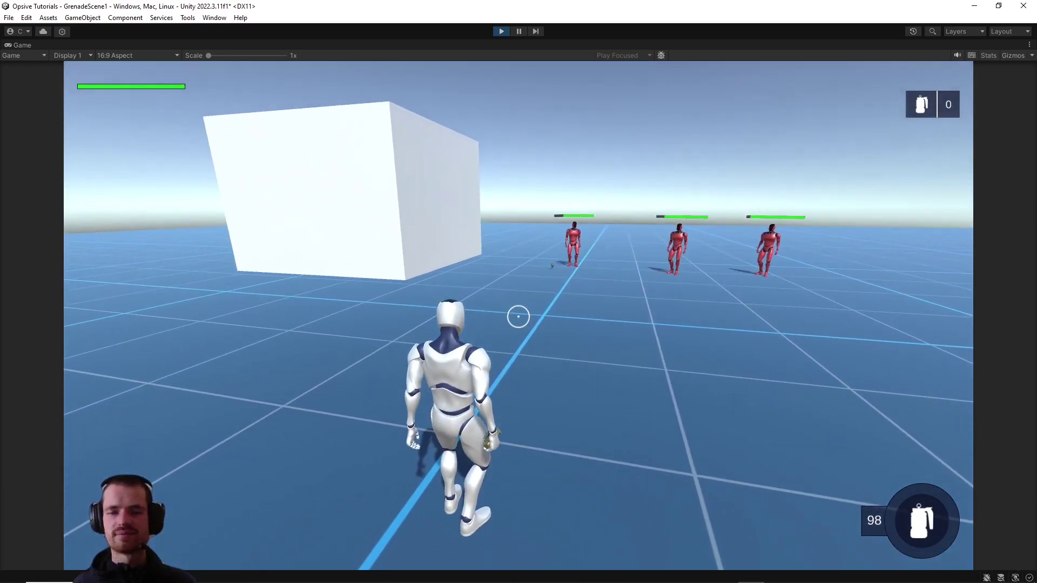
Step: Aim and throw three more grenades at the group of red enemies using the trajectory curve
{"action": "right_click", "coordinate": [519, 317]}
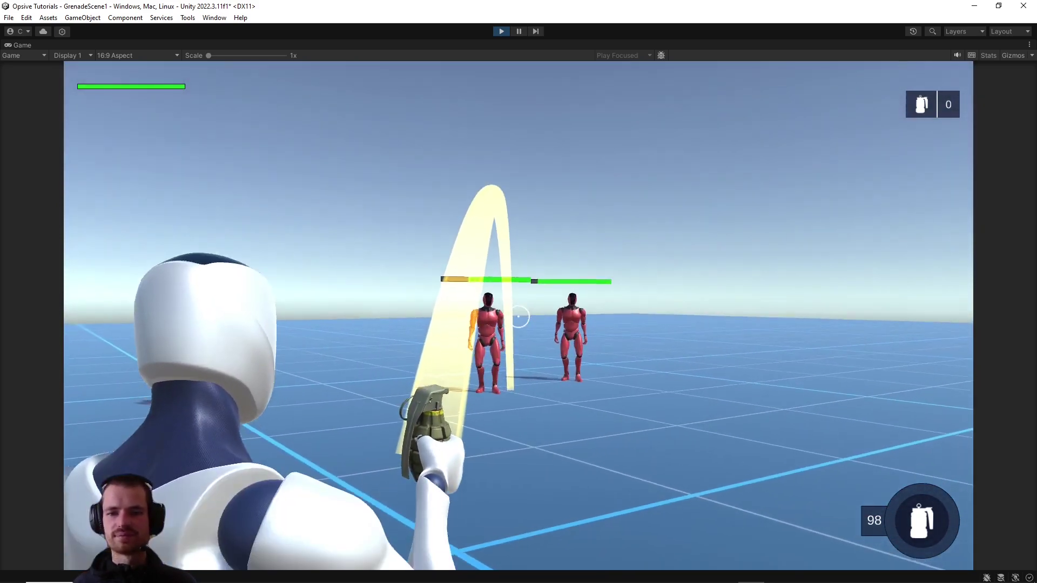
{"action": "left_click", "coordinate": [518, 316]}
{"action": "right_click", "coordinate": [518, 316]}
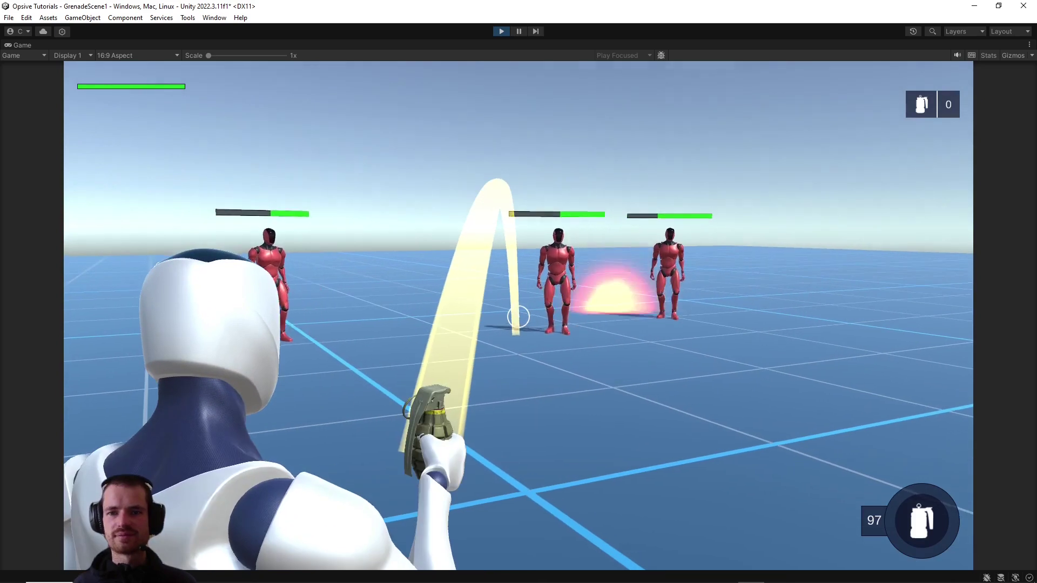
{"action": "left_click", "coordinate": [518, 317]}
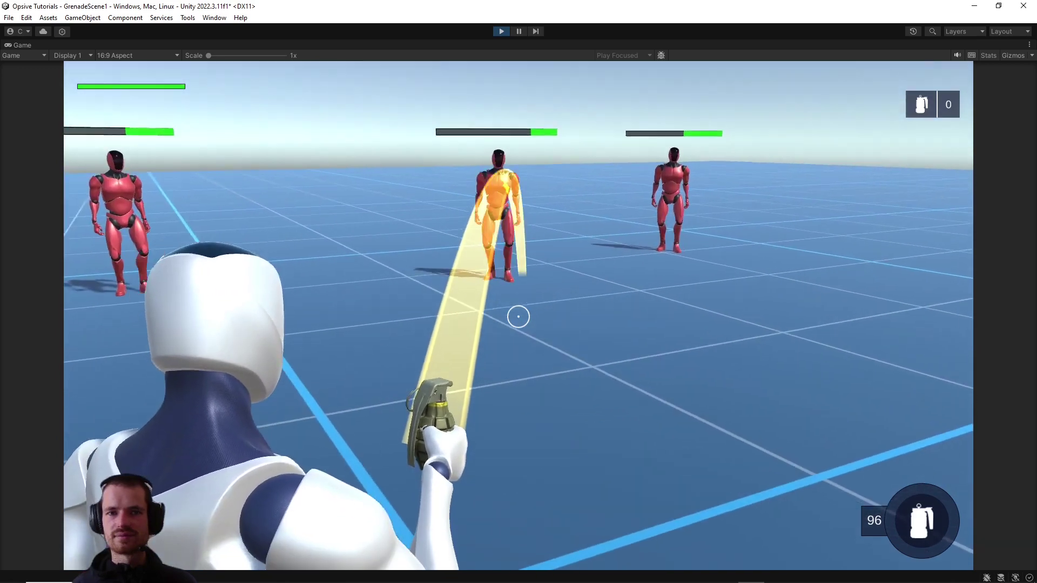
{"action": "right_click", "coordinate": [518, 316]}
{"action": "left_click", "coordinate": [518, 317]}
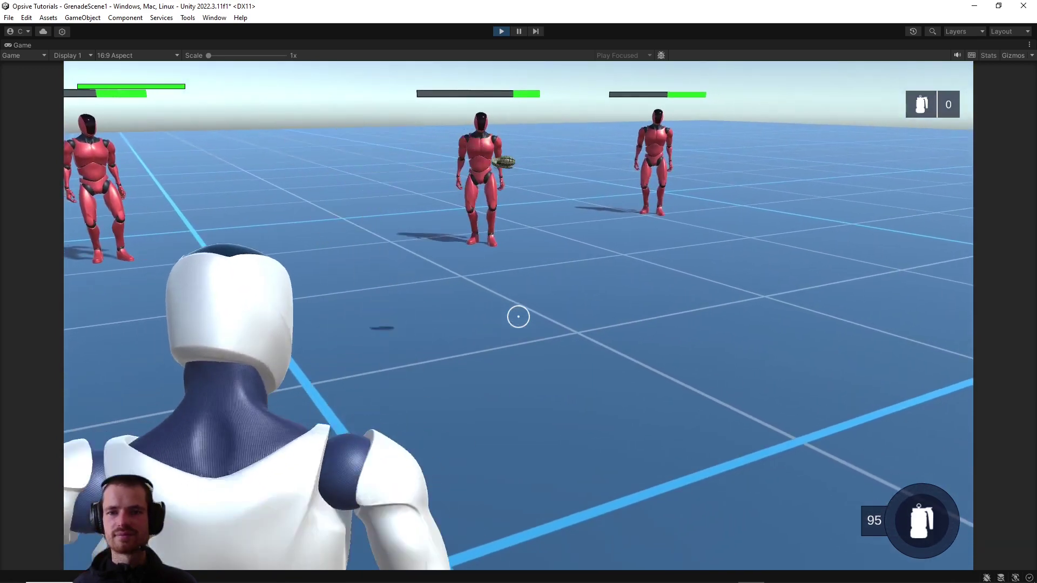
{"action": "right_click", "coordinate": [518, 317]}
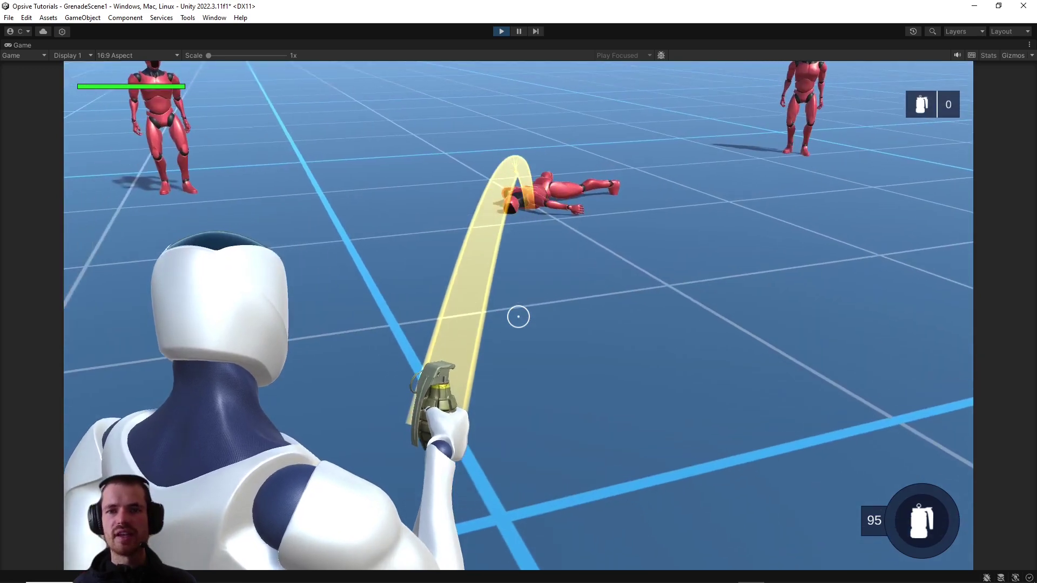
{"action": "right_click", "coordinate": [518, 317]}
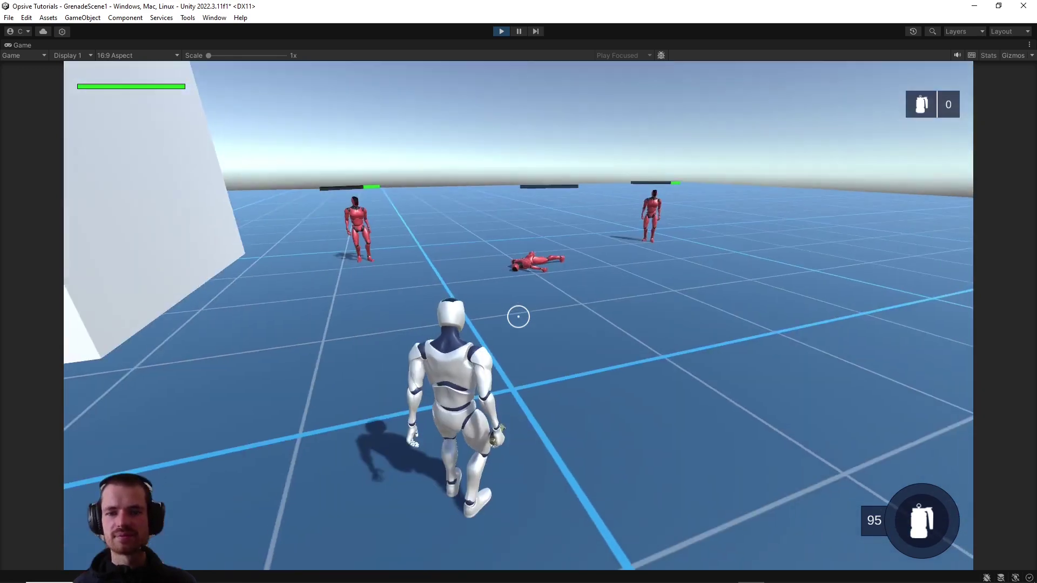
Step: Move the character around the scene and throw further aimed grenades at the enemies still standing
{"action": "key", "text": "w"}
{"action": "key", "text": "d"}
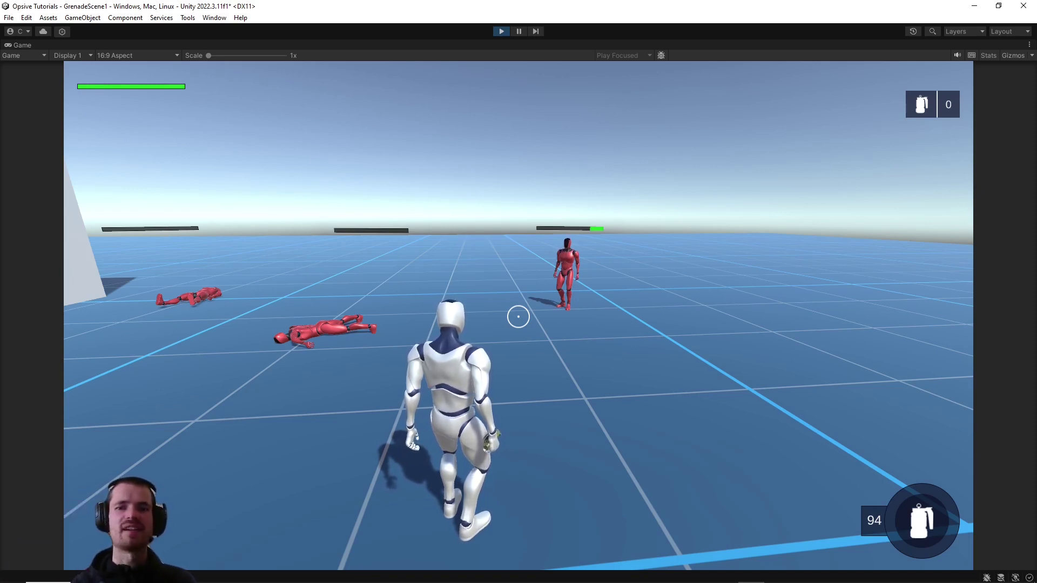
{"action": "right_click_drag", "start_coordinate": [519, 317], "coordinate": [518, 317]}
{"action": "left_click", "coordinate": [519, 317]}
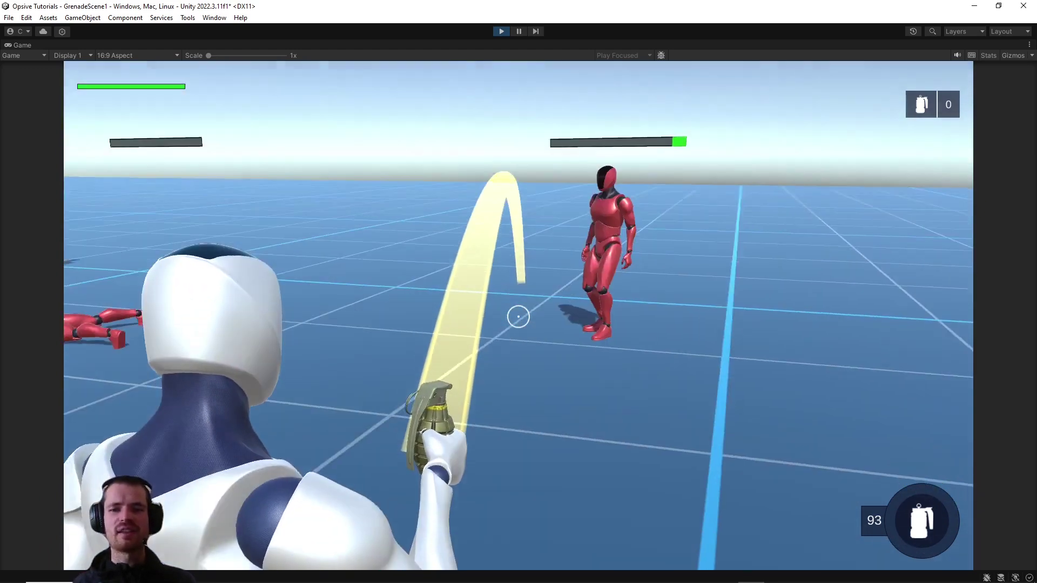
{"action": "left_click", "coordinate": [519, 317]}
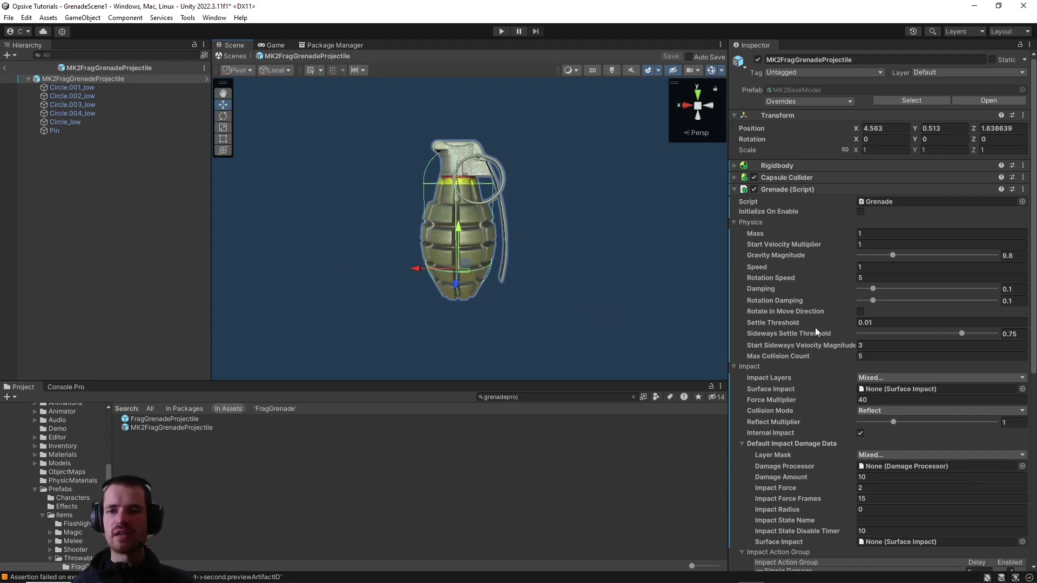
Step: Set the Damage Amount in MK2FragGrenadeProjectile's Default Impact Damage Data to 2, then exit the prefab and save its changes
{"action": "scroll", "coordinate": [818, 351], "scroll_direction": "down", "scroll_amount": 3}
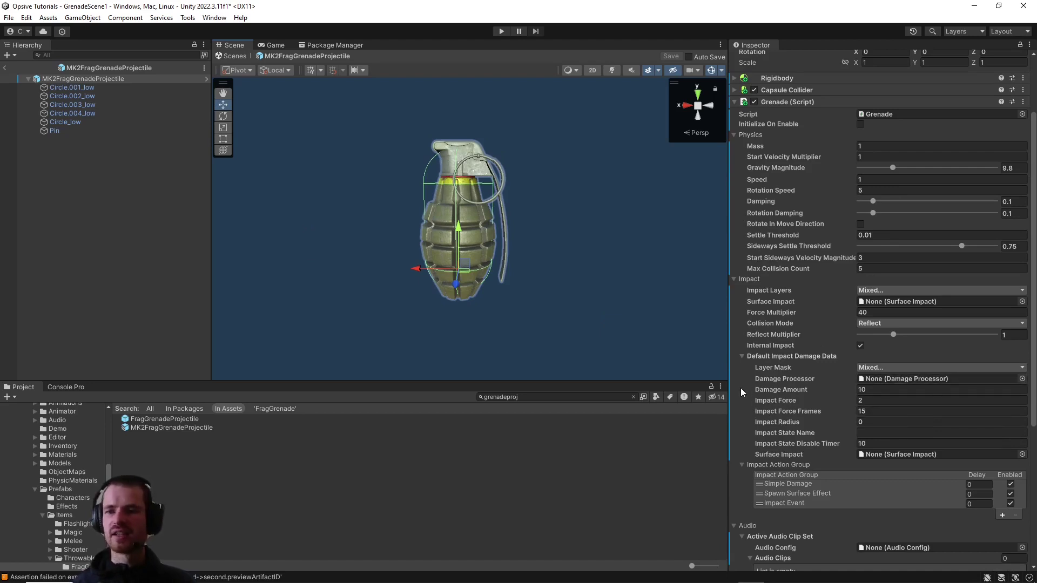
{"action": "left_click", "coordinate": [886, 390]}
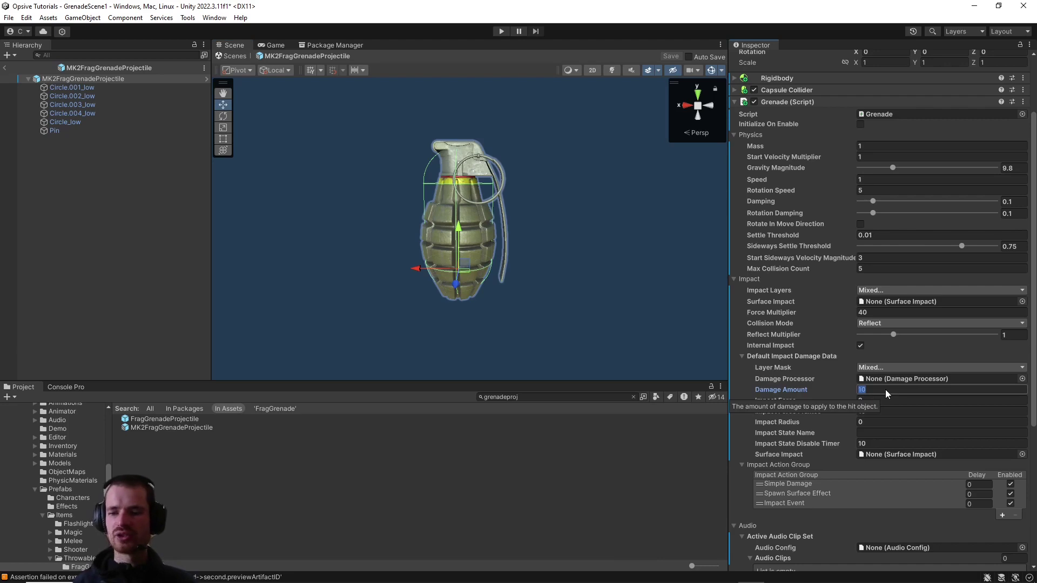
{"action": "type", "text": "2"}
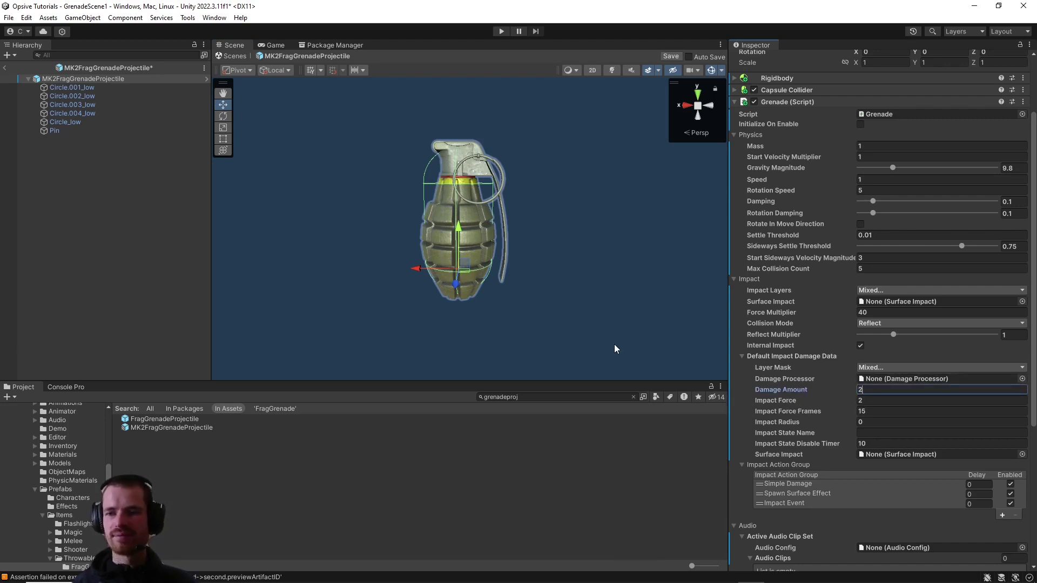
{"action": "left_click", "coordinate": [83, 211]}
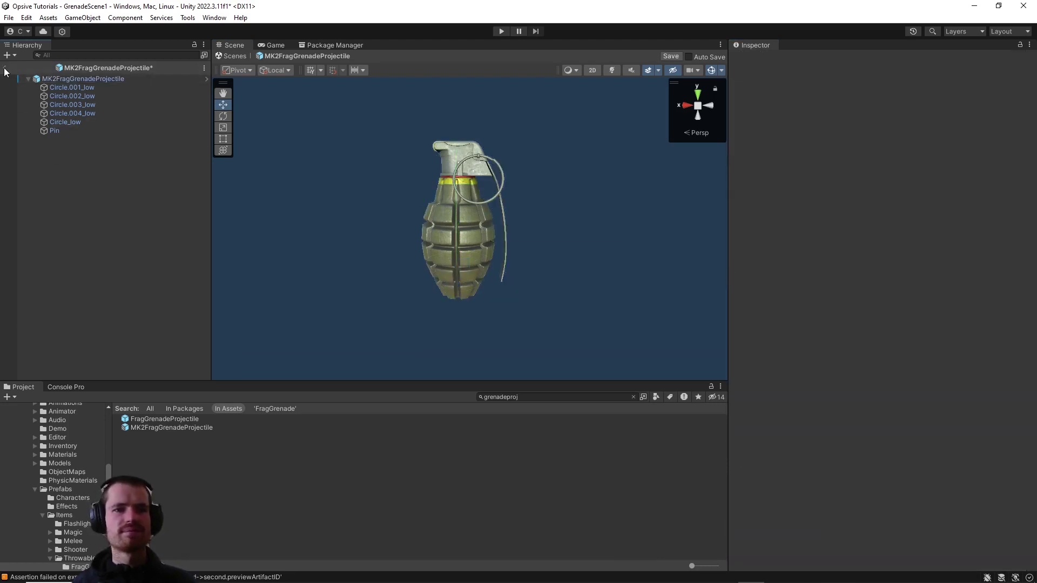
{"action": "left_click", "coordinate": [5, 68]}
{"action": "left_click", "coordinate": [494, 319]}
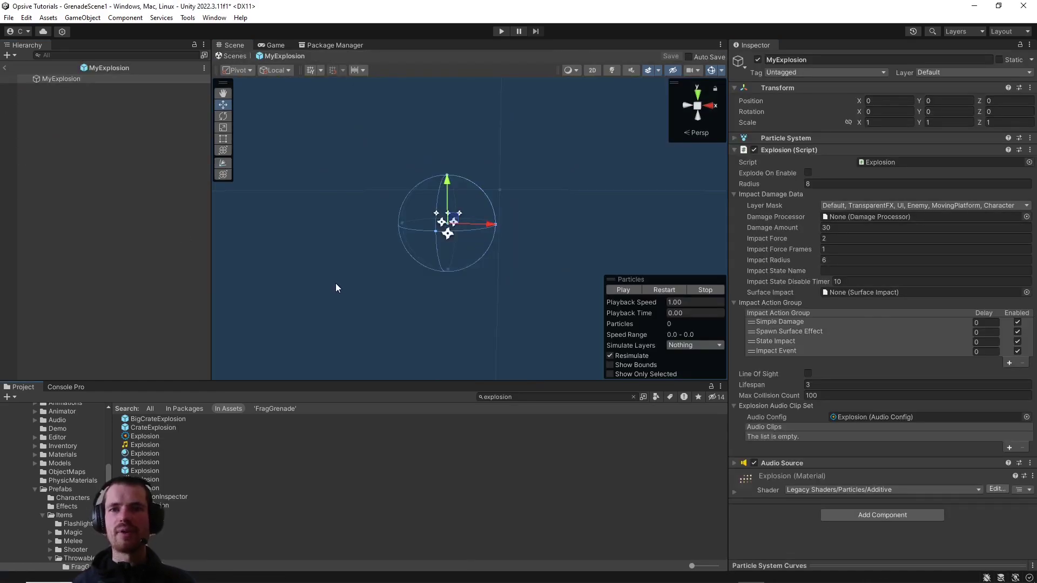
Step: Set MyExplosion's Damage Amount to 80 and Impact Radius to 20, then exit the prefab and save its changes
{"action": "left_click", "coordinate": [839, 228]}
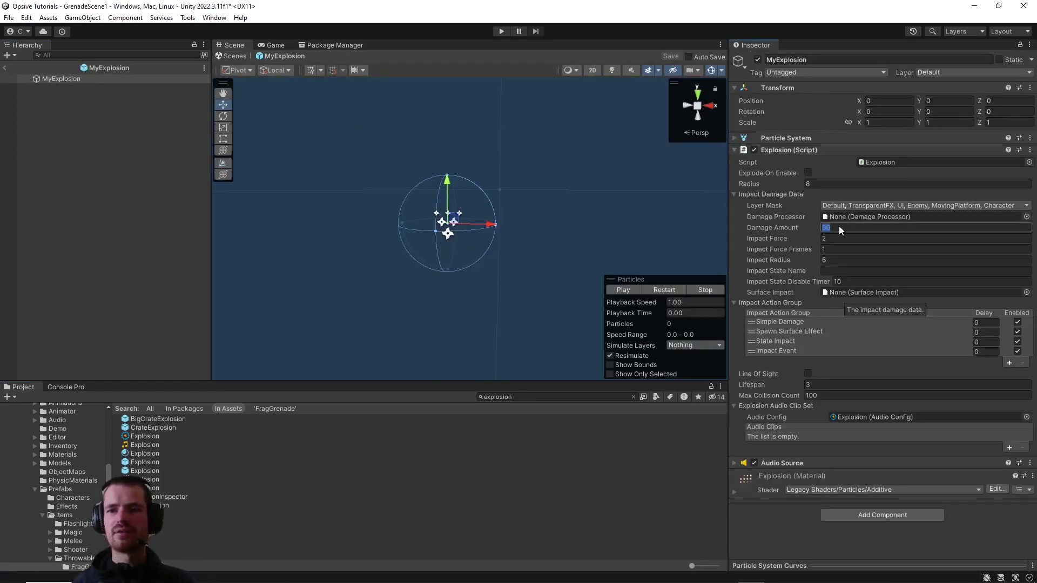
{"action": "type", "text": "80"}
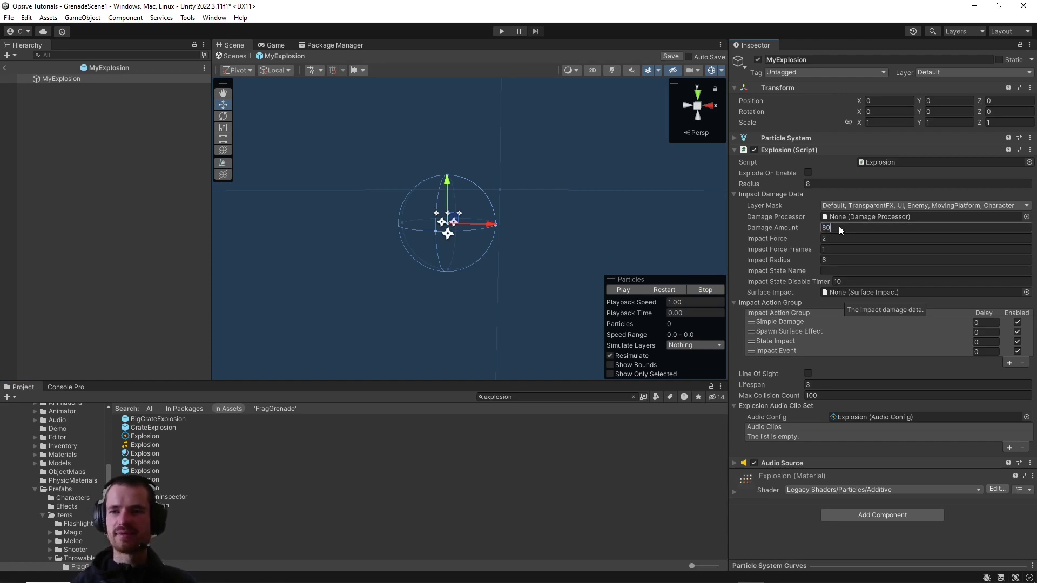
{"action": "left_click", "coordinate": [828, 261]}
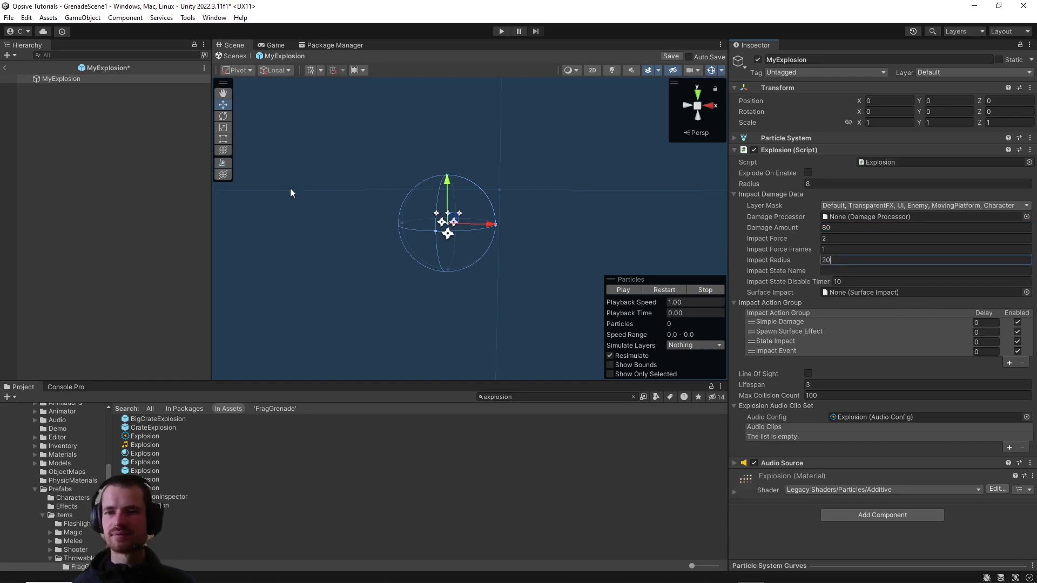
{"action": "left_click", "coordinate": [5, 68]}
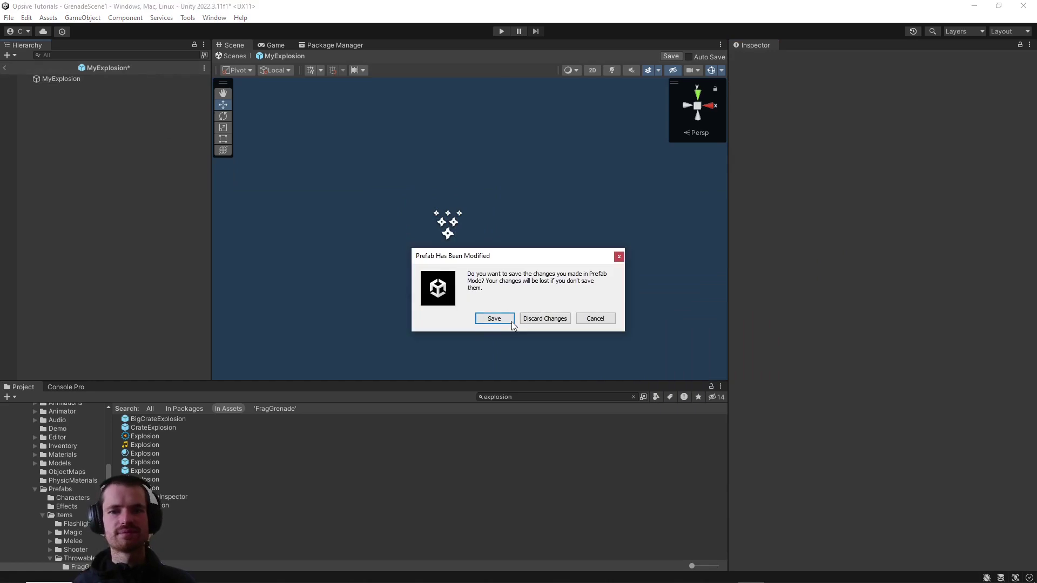
{"action": "left_click", "coordinate": [510, 320]}
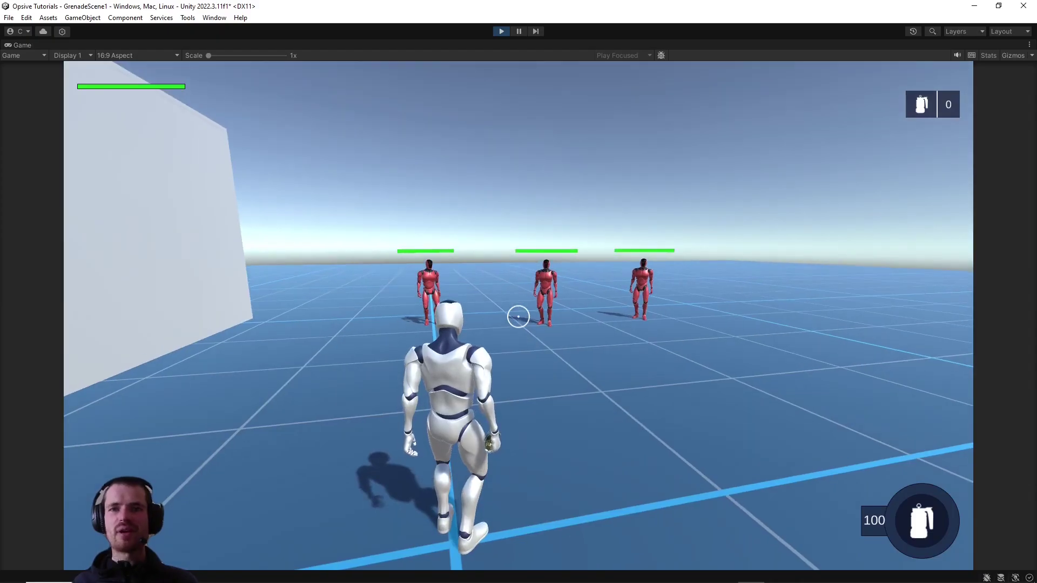
Step: Test the new damage settings in play mode by throwing grenades at the three enemies and backing away
{"action": "left_click", "coordinate": [518, 316]}
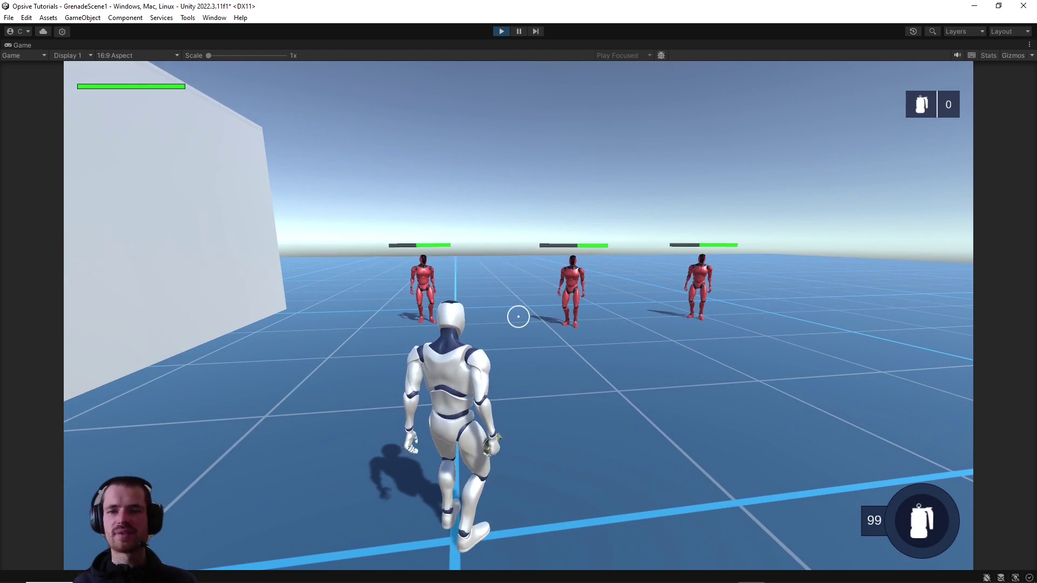
{"action": "right_click", "coordinate": [518, 317]}
{"action": "left_click", "coordinate": [518, 317]}
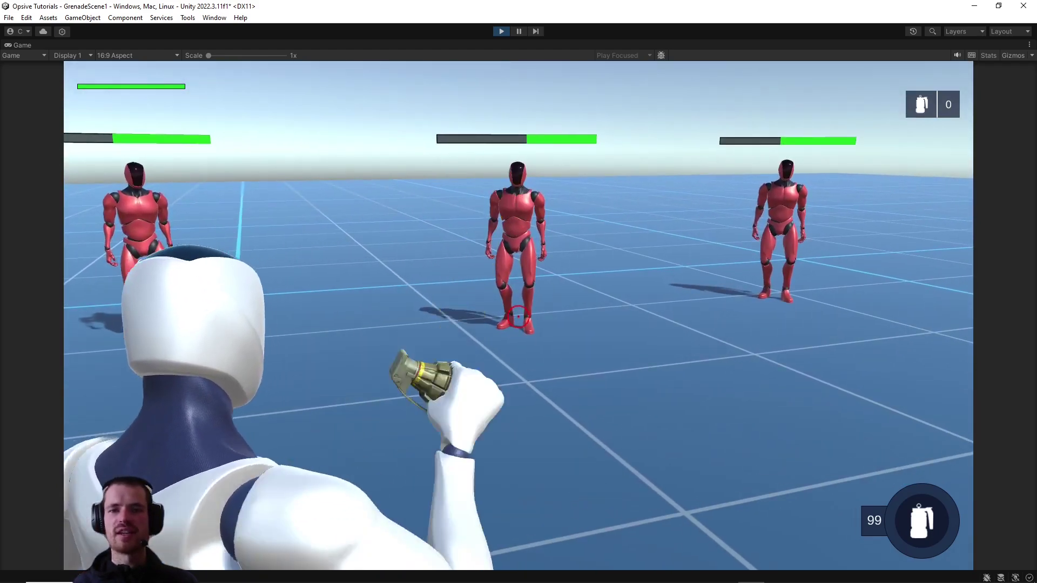
{"action": "key", "text": "s"}
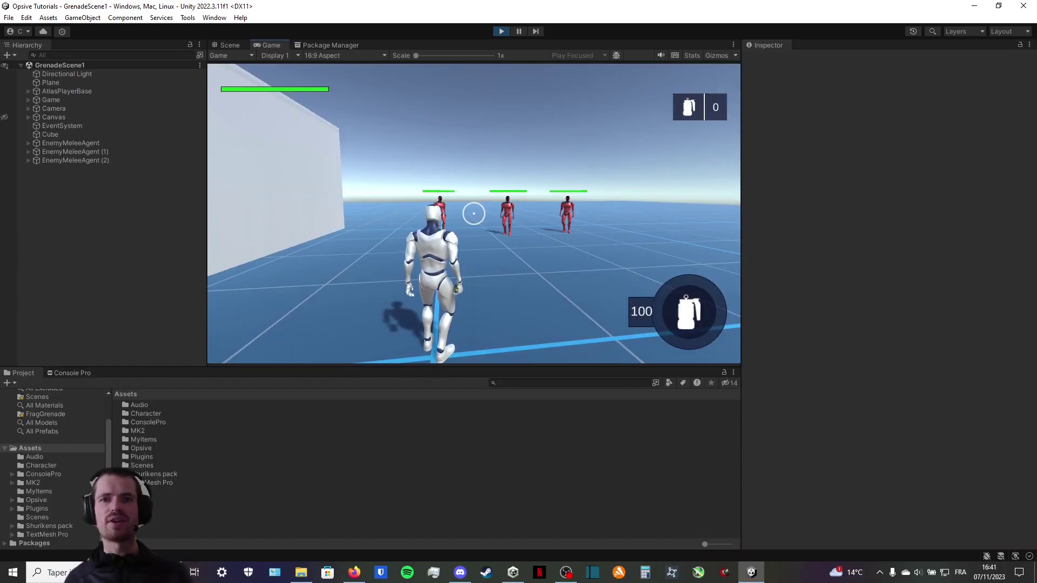
Step: Aim and start a grenade throw, pause the game, and frame the held grenade's Pin in the Scene view
{"action": "right_click", "coordinate": [473, 214]}
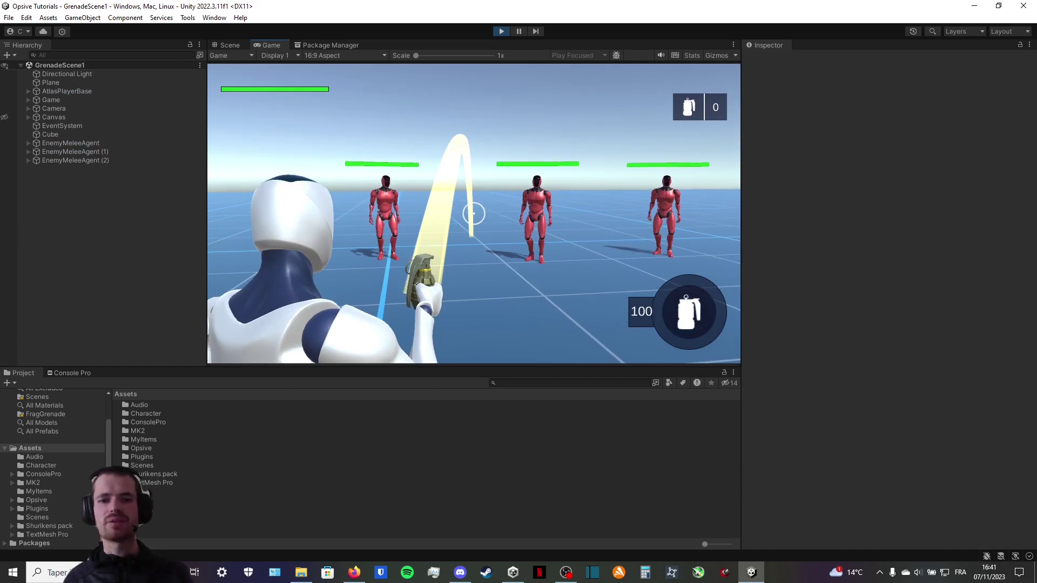
{"action": "left_click", "coordinate": [474, 213]}
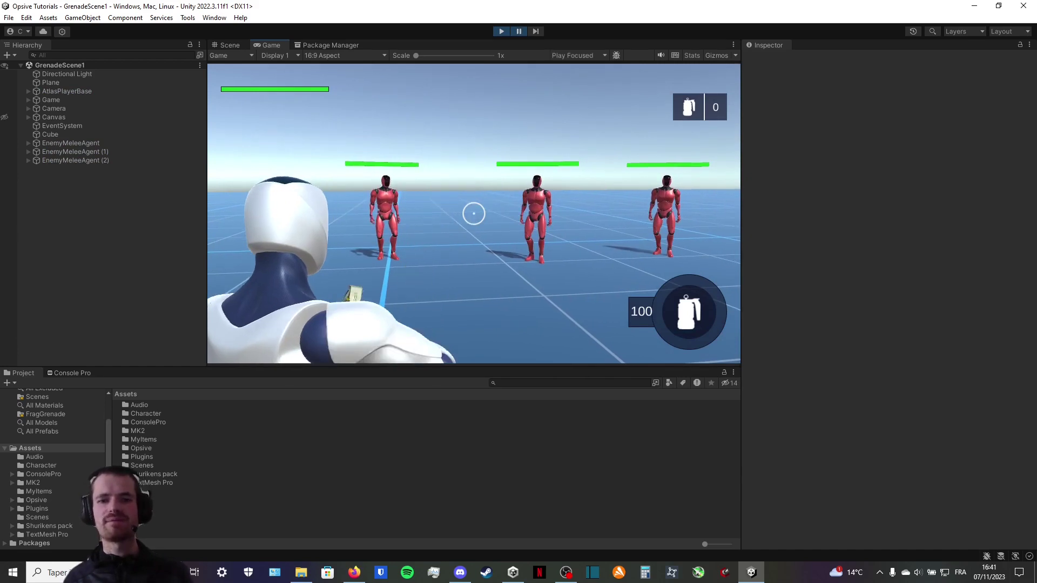
{"action": "left_click", "coordinate": [223, 47]}
{"action": "right_click_drag", "start_coordinate": [499, 162], "coordinate": [580, 223]}
{"action": "left_click", "coordinate": [585, 230]}
{"action": "left_click", "coordinate": [586, 235]}
{"action": "key", "text": "f"}
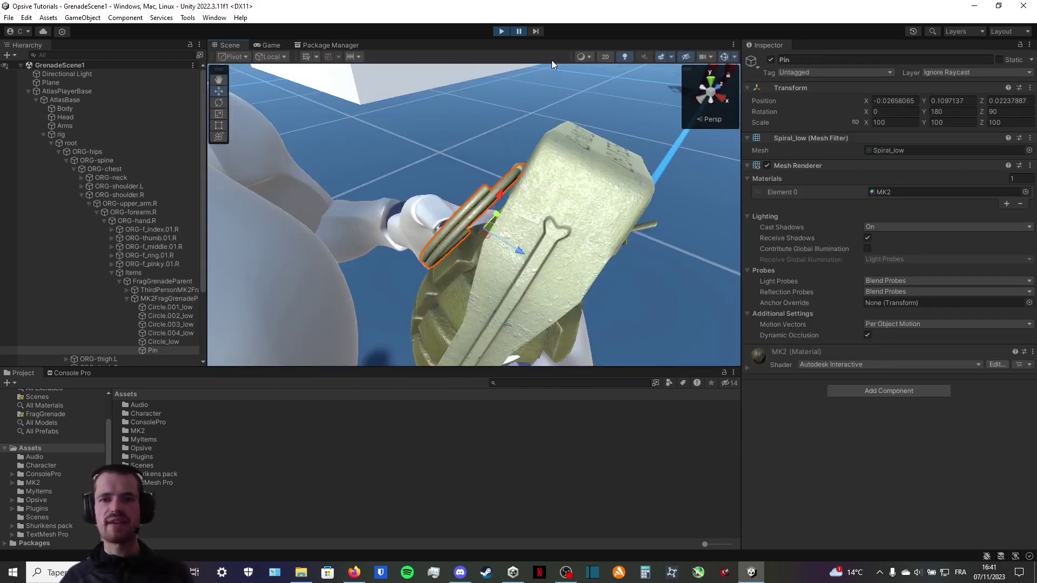
Step: Advance the paused game frame by frame to examine how the Pin moves between the character's hands
{"action": "left_click", "coordinate": [538, 31]}
{"action": "left_click", "coordinate": [537, 31]}
{"action": "left_click", "coordinate": [538, 31]}
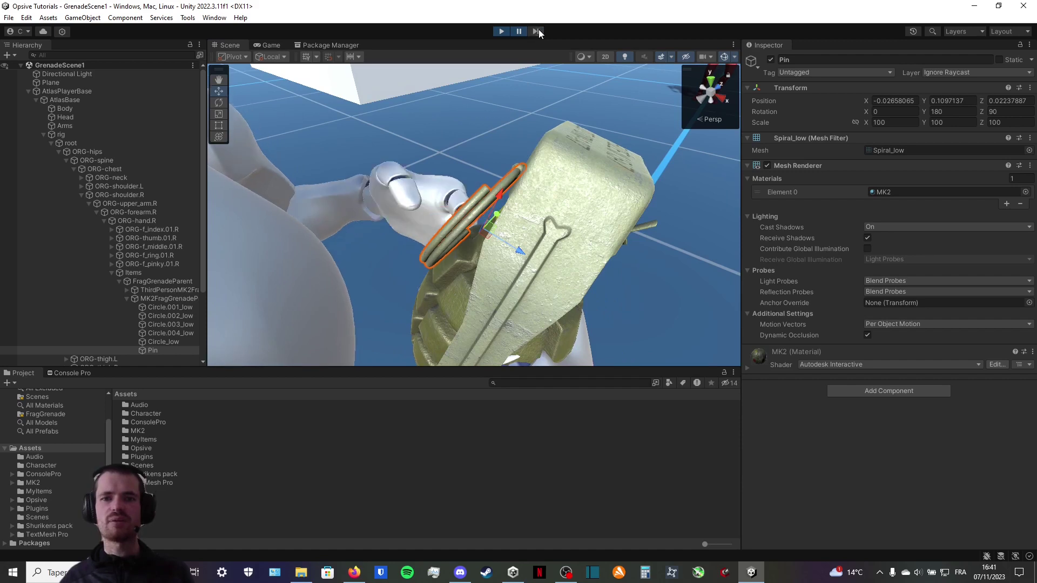
{"action": "left_click", "coordinate": [538, 31]}
{"action": "left_click", "coordinate": [538, 31]}
{"action": "left_click", "coordinate": [537, 32]}
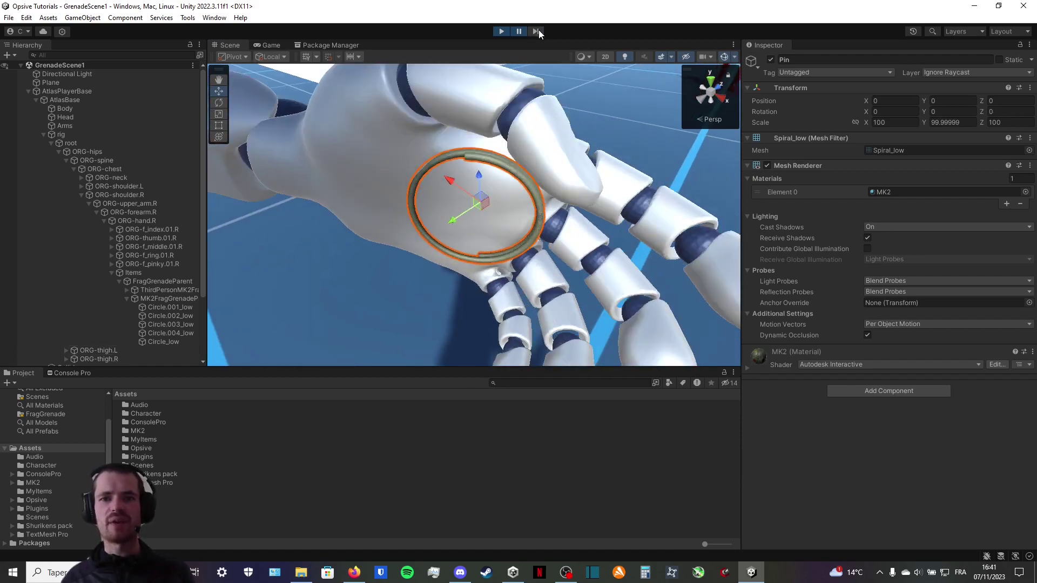
{"action": "left_click", "coordinate": [537, 31]}
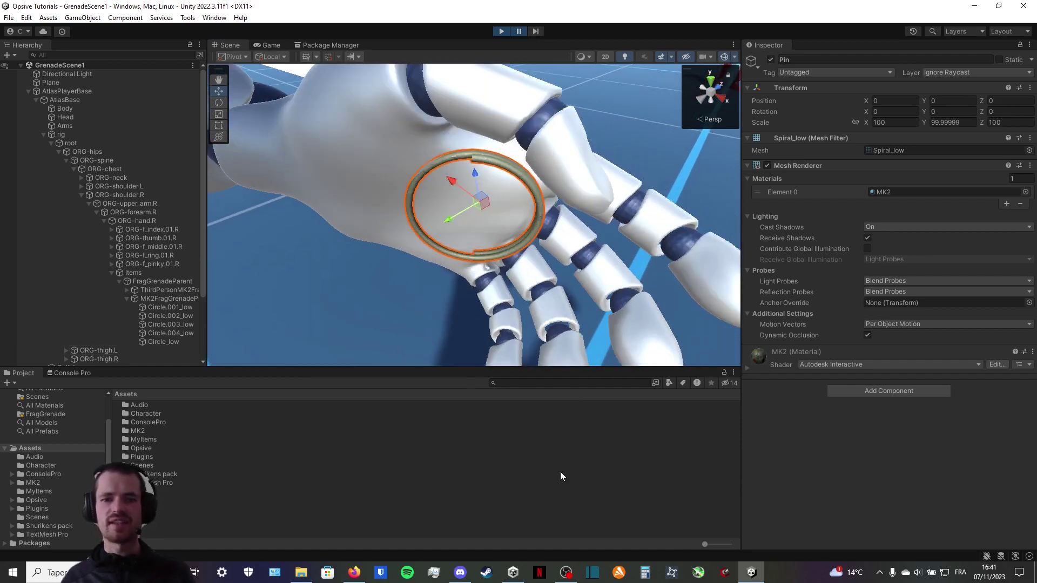
Step: Locate the detached Pin under the left hand's Attachments and inspect the Object Identifier of its GrenadePin parent
{"action": "left_click", "coordinate": [297, 514]}
{"action": "left_click", "coordinate": [534, 190]}
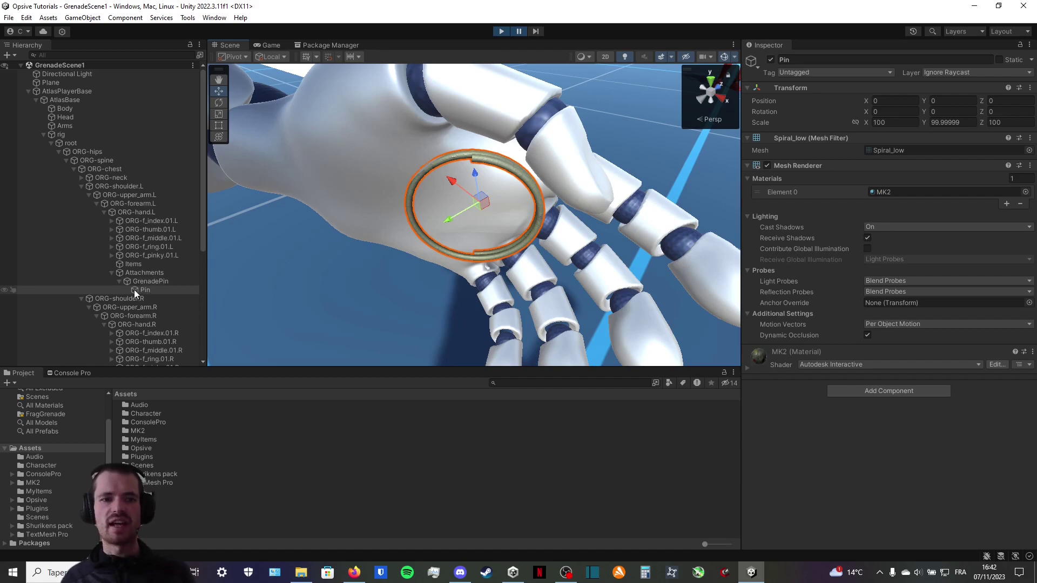
{"action": "left_click", "coordinate": [147, 282]}
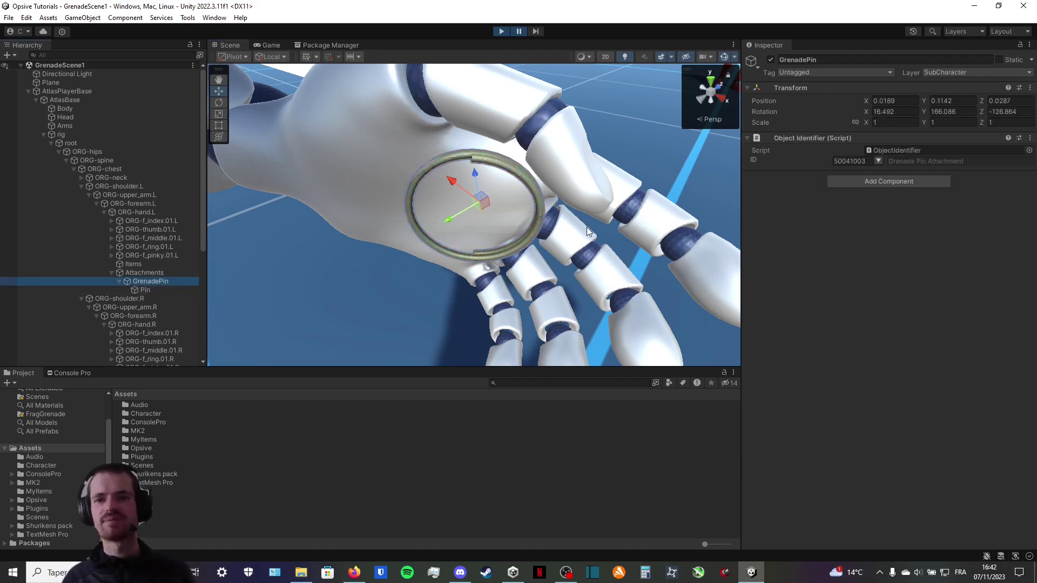
Step: Examine the left hand holding the pin from farther away while advancing the throw animation frame by frame
{"action": "left_click_drag", "start_coordinate": [587, 227], "coordinate": [388, 220], "text": "alt"}
{"action": "key", "text": "s"}
{"action": "right_click_drag", "start_coordinate": [388, 220], "coordinate": [569, 197]}
{"action": "key", "text": "w"}
{"action": "key", "text": "s"}
{"action": "left_click", "coordinate": [540, 33]}
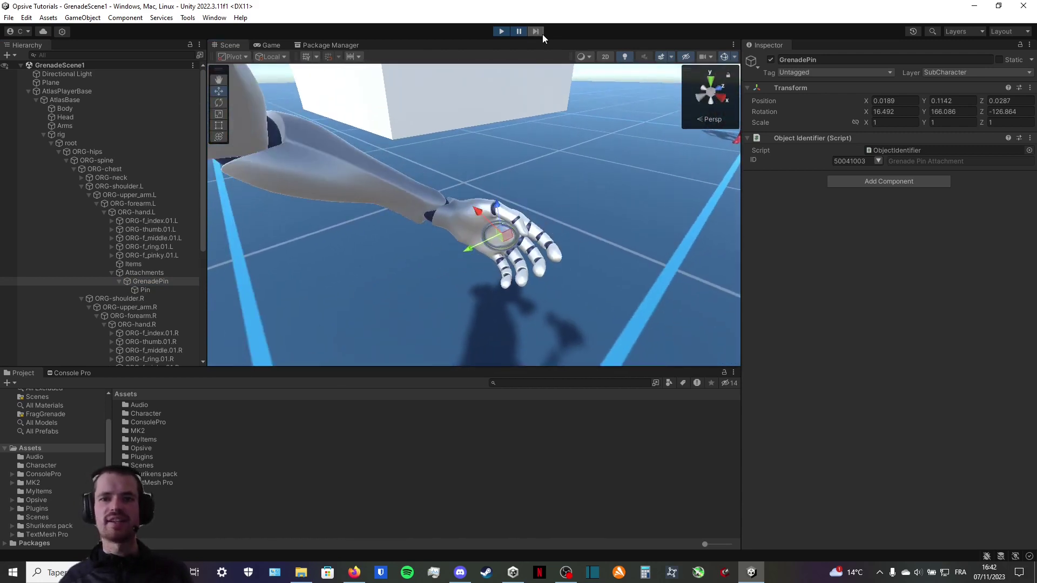
{"action": "left_click", "coordinate": [543, 34]}
{"action": "left_click", "coordinate": [542, 34]}
{"action": "left_click", "coordinate": [543, 35]}
{"action": "left_click", "coordinate": [542, 36]}
{"action": "left_click", "coordinate": [542, 36]}
{"action": "left_click", "coordinate": [543, 36]}
{"action": "key", "text": "q"}
{"action": "right_click_drag", "start_coordinate": [546, 180], "coordinate": [507, 149]}
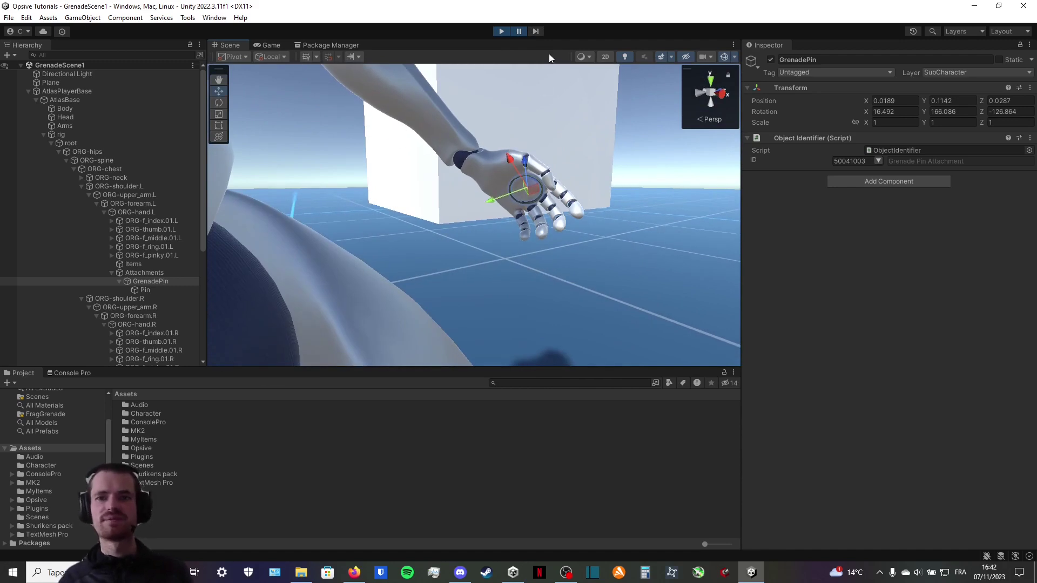
Step: Step through the following frames of the throw with the Scene view framed on the GrenadePin attachment
{"action": "left_click", "coordinate": [540, 31]}
{"action": "left_click", "coordinate": [538, 31]}
{"action": "left_click", "coordinate": [537, 31]}
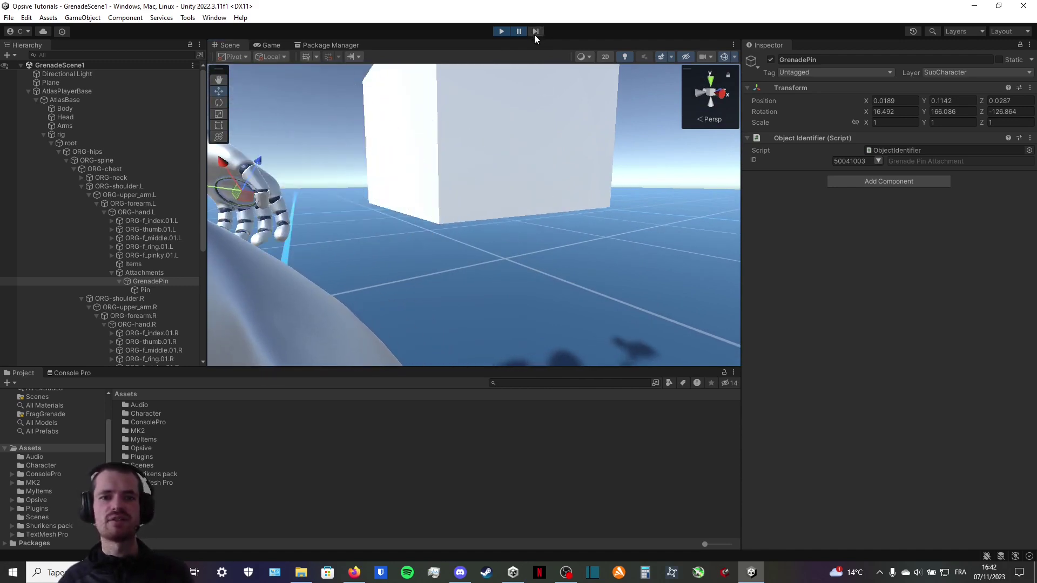
{"action": "left_click", "coordinate": [536, 34]}
{"action": "key", "text": "f"}
{"action": "left_click", "coordinate": [539, 30]}
{"action": "left_click", "coordinate": [539, 31]}
{"action": "left_click", "coordinate": [539, 31]}
{"action": "right_click_drag", "start_coordinate": [343, 171], "coordinate": [454, 167]}
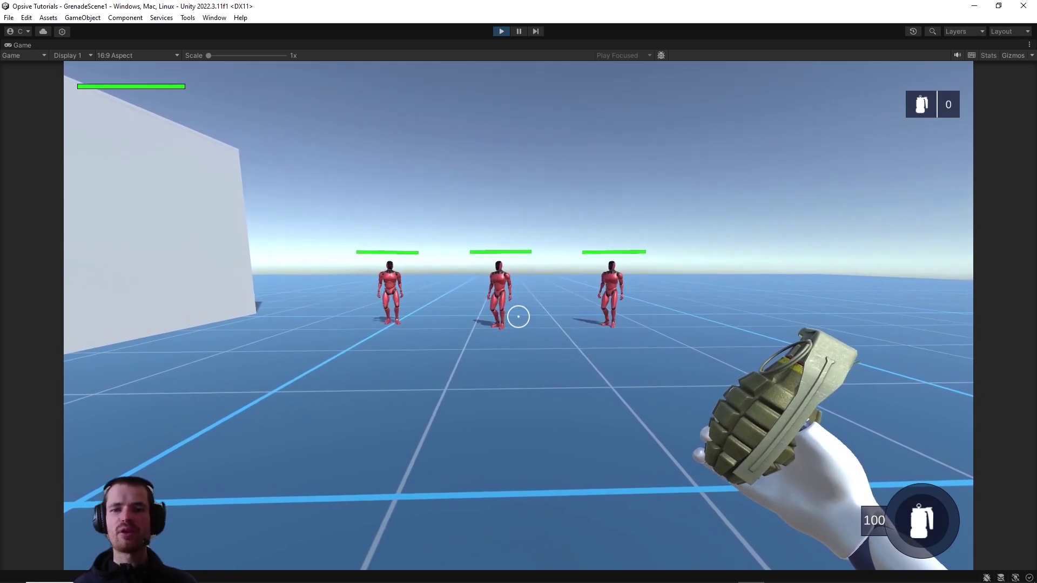
Step: Throw a grenade at the three enemies from the first-person view in play mode
{"action": "left_click", "coordinate": [518, 317]}
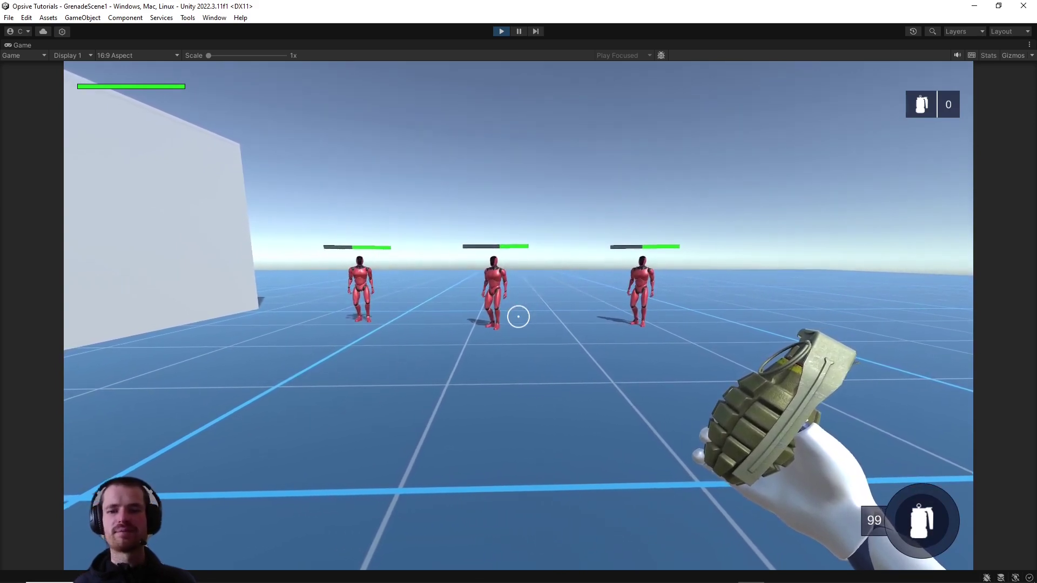
Step: Pause play mode at the start of the first-person throw and advance the arm's wind-up frame by frame
{"action": "key", "text": "ctrl+shift+p"}
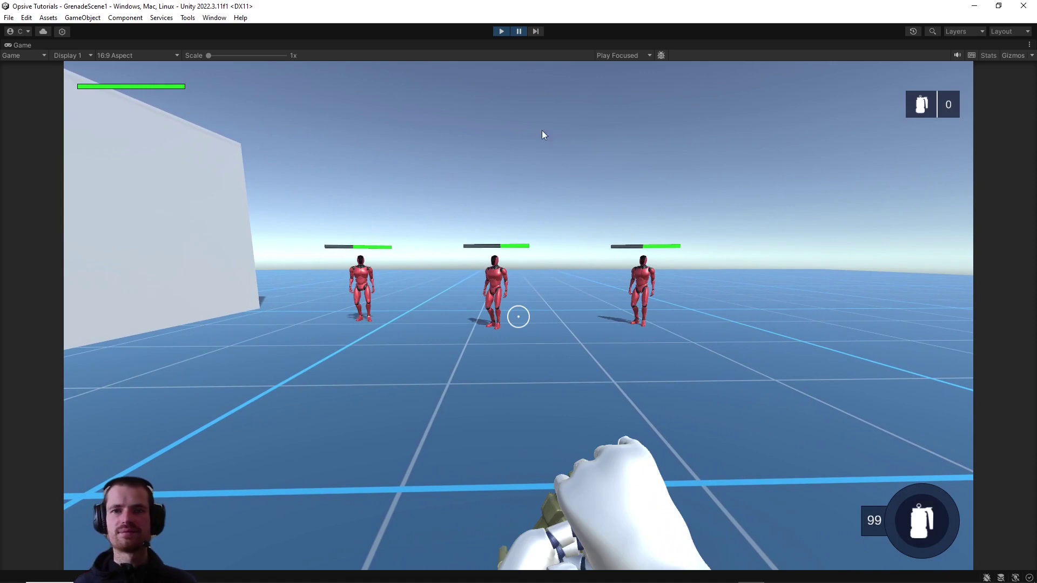
{"action": "left_click", "coordinate": [535, 34]}
{"action": "left_click", "coordinate": [535, 34]}
{"action": "left_click", "coordinate": [535, 34]}
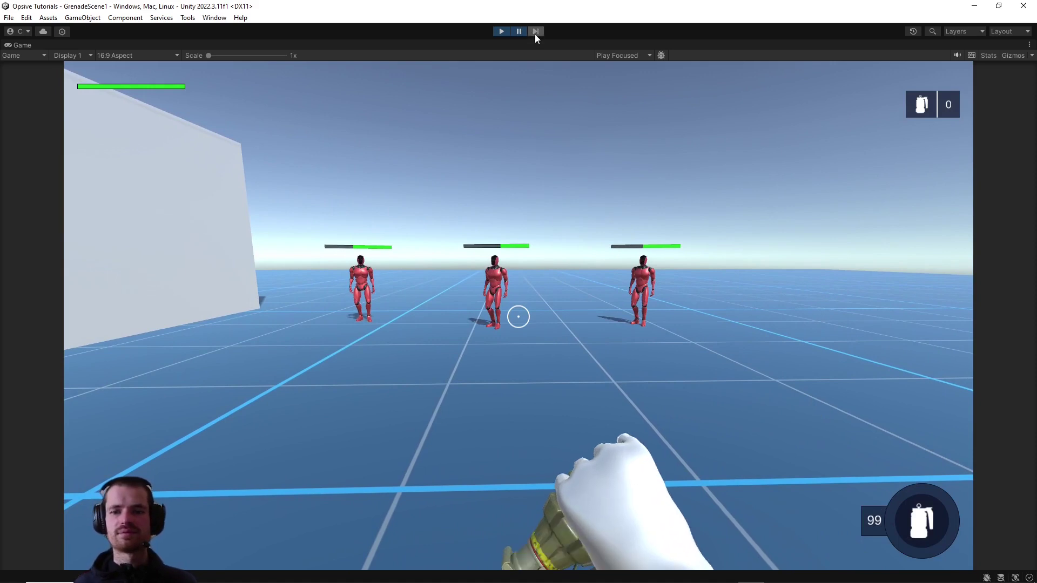
{"action": "left_click", "coordinate": [535, 34]}
{"action": "left_click", "coordinate": [535, 34]}
{"action": "left_click", "coordinate": [535, 34]}
{"action": "left_click", "coordinate": [535, 34]}
{"action": "left_click", "coordinate": [535, 34]}
{"action": "left_click", "coordinate": [535, 34]}
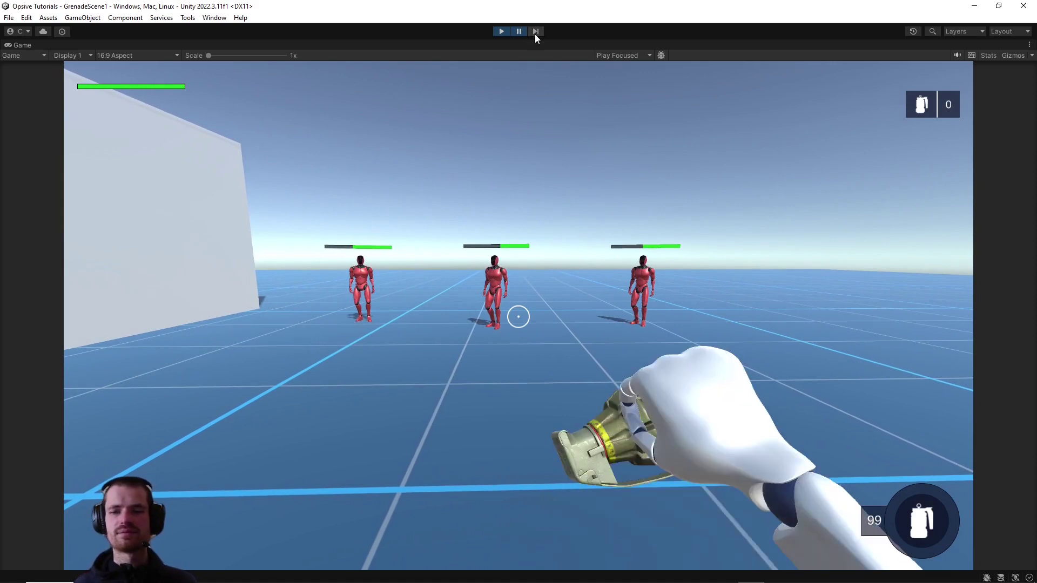
{"action": "left_click", "coordinate": [535, 34]}
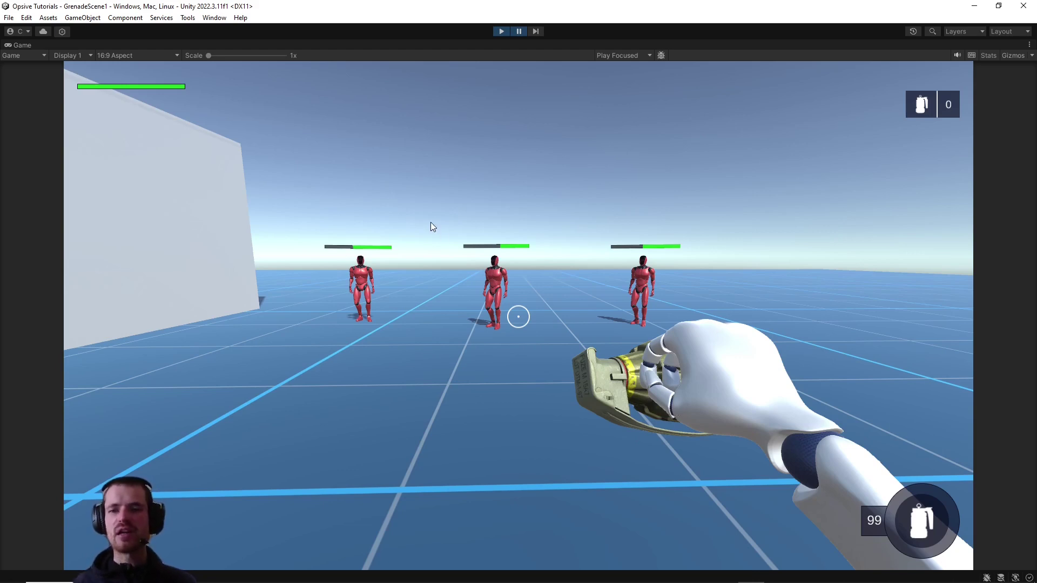
Step: Step through the remaining frames of the paused throw to examine the grenade's release from the hand
{"action": "left_click", "coordinate": [536, 31]}
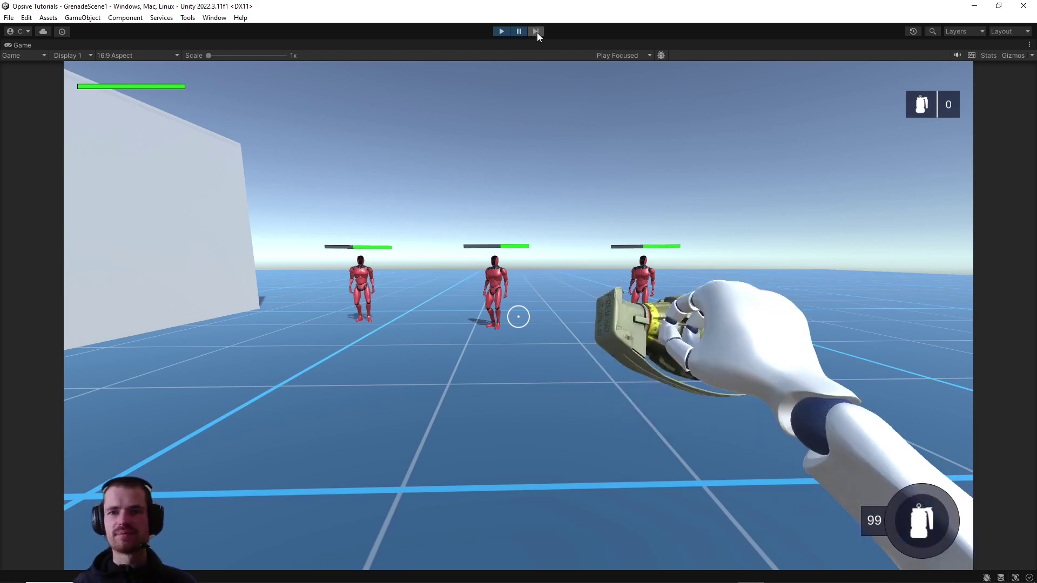
{"action": "left_click", "coordinate": [536, 32]}
{"action": "left_click", "coordinate": [537, 32]}
{"action": "left_click", "coordinate": [536, 32]}
{"action": "left_click", "coordinate": [536, 32]}
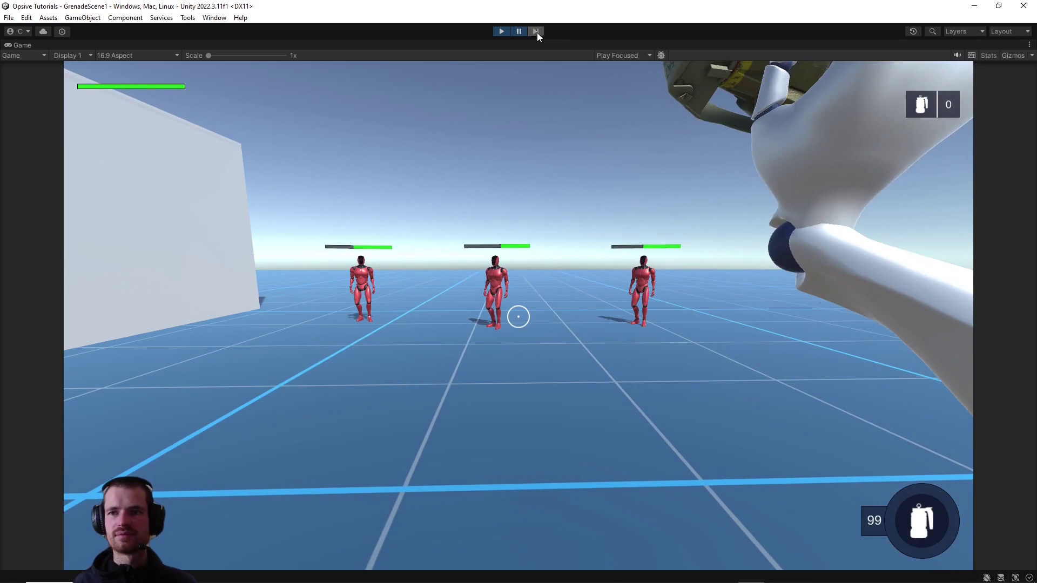
{"action": "left_click", "coordinate": [537, 32]}
{"action": "left_click", "coordinate": [536, 32]}
{"action": "left_click", "coordinate": [537, 31]}
{"action": "left_click", "coordinate": [536, 31]}
{"action": "left_click", "coordinate": [537, 32]}
{"action": "left_click", "coordinate": [536, 32]}
{"action": "left_click", "coordinate": [536, 32]}
{"action": "left_click", "coordinate": [537, 32]}
{"action": "left_click", "coordinate": [537, 32]}
{"action": "left_click", "coordinate": [537, 32]}
{"action": "left_click", "coordinate": [536, 32]}
{"action": "left_click", "coordinate": [536, 32]}
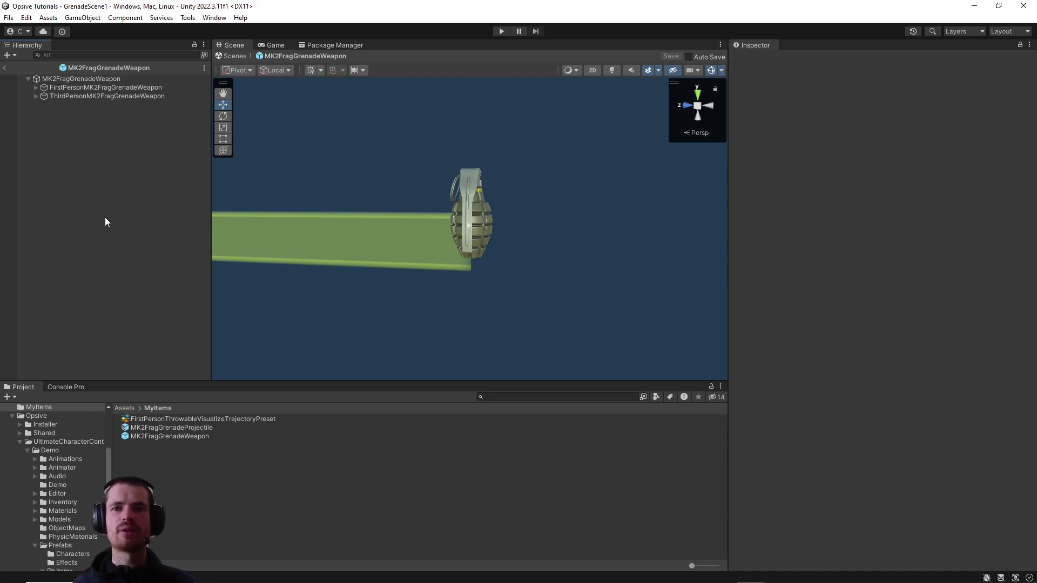
Step: Open the Spawn Projectile module of MK2FragGrenadeWeapon's Throwable Action and review its Start Layer options
{"action": "left_click", "coordinate": [109, 79]}
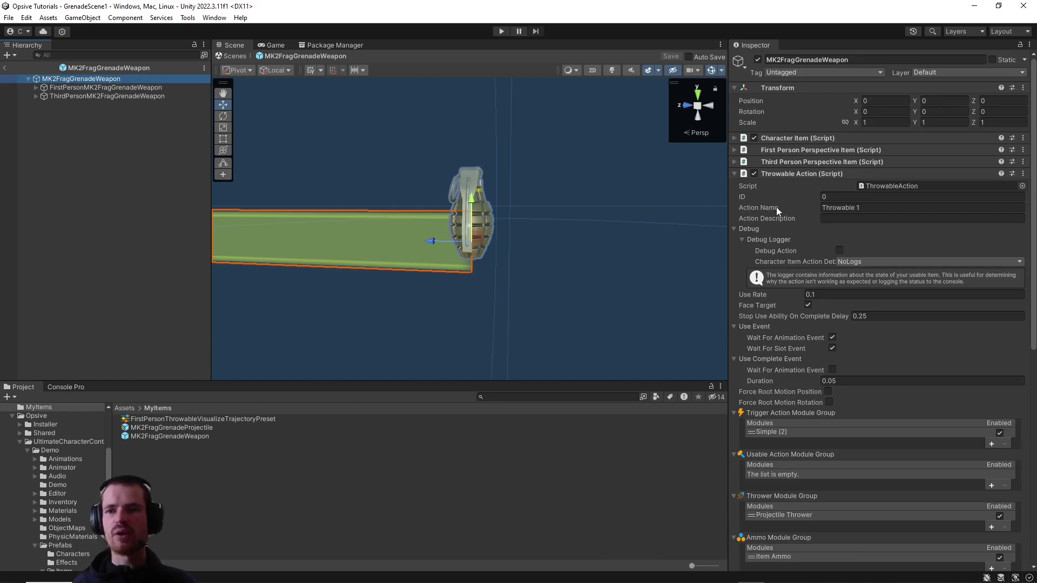
{"action": "scroll", "coordinate": [789, 250], "scroll_direction": "down", "scroll_amount": 8}
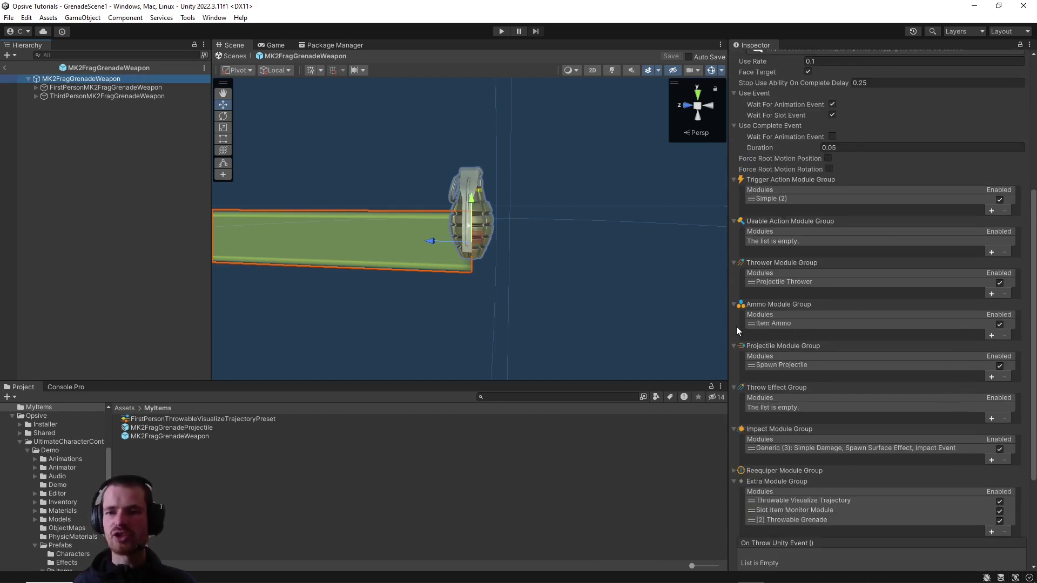
{"action": "left_click", "coordinate": [817, 365]}
{"action": "scroll", "coordinate": [813, 362], "scroll_direction": "down", "scroll_amount": 3}
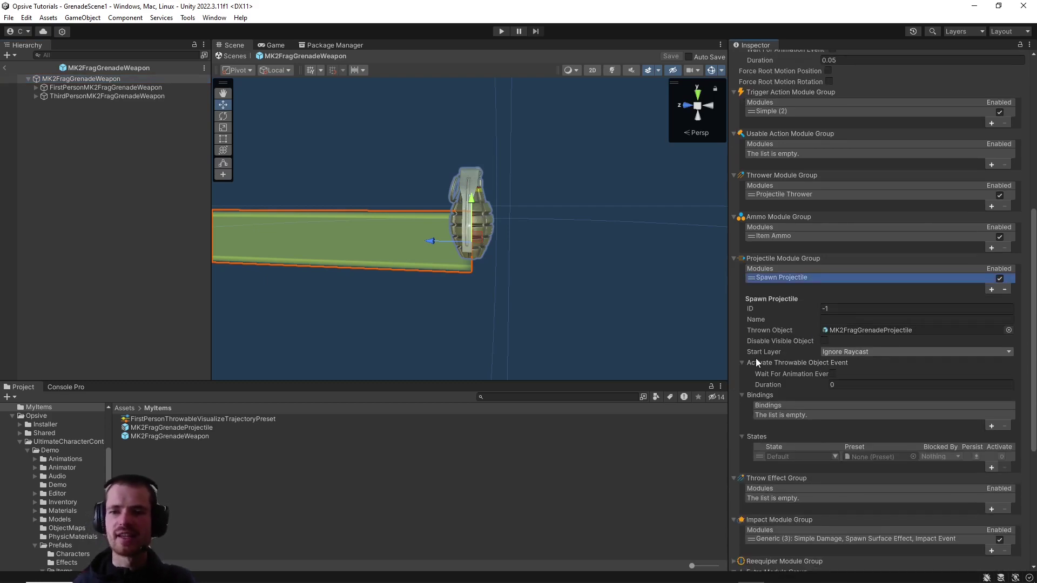
{"action": "left_click", "coordinate": [883, 353]}
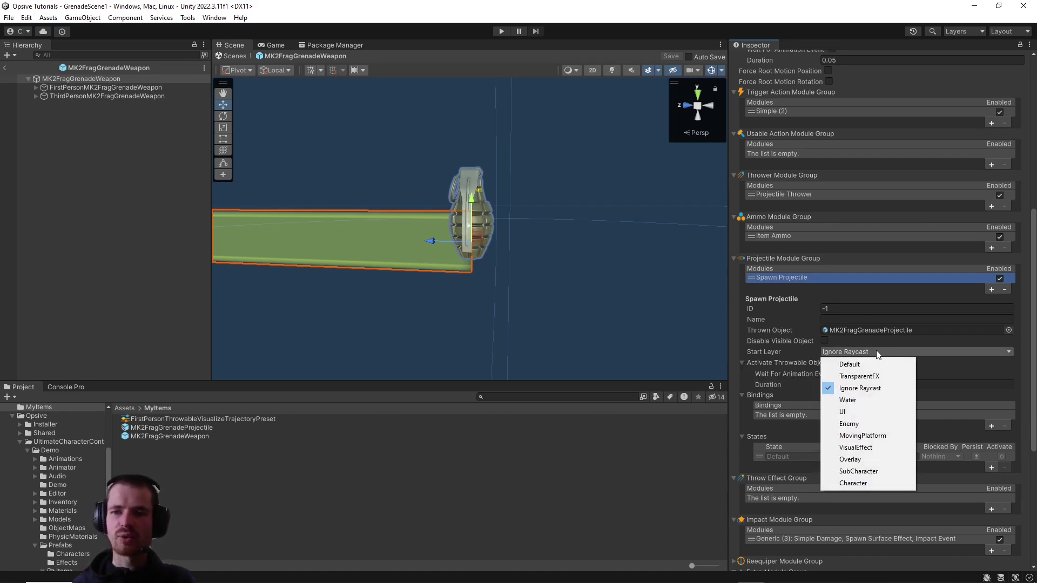
{"action": "left_click", "coordinate": [1023, 357]}
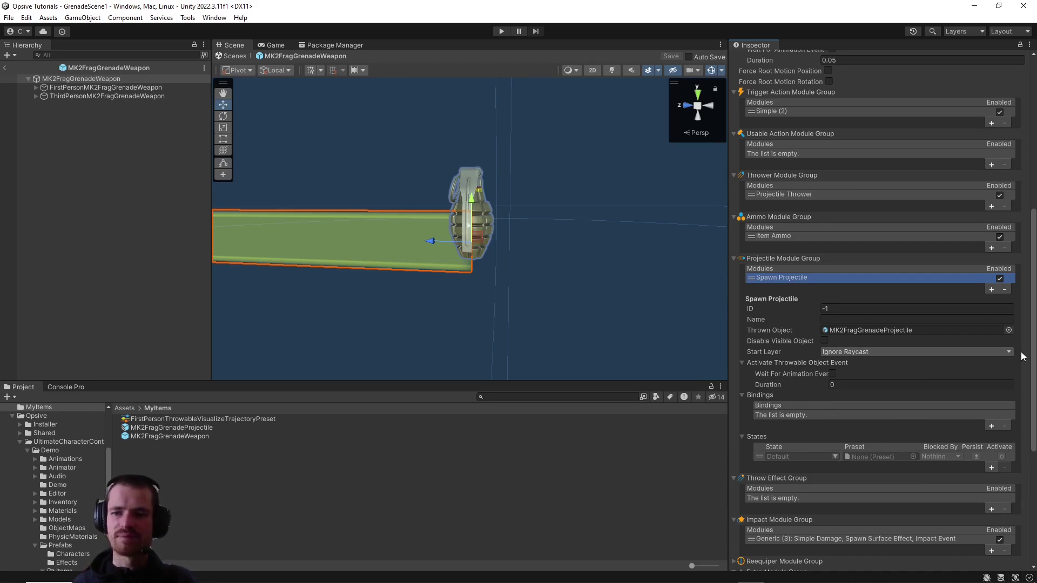
{"action": "left_click", "coordinate": [993, 353]}
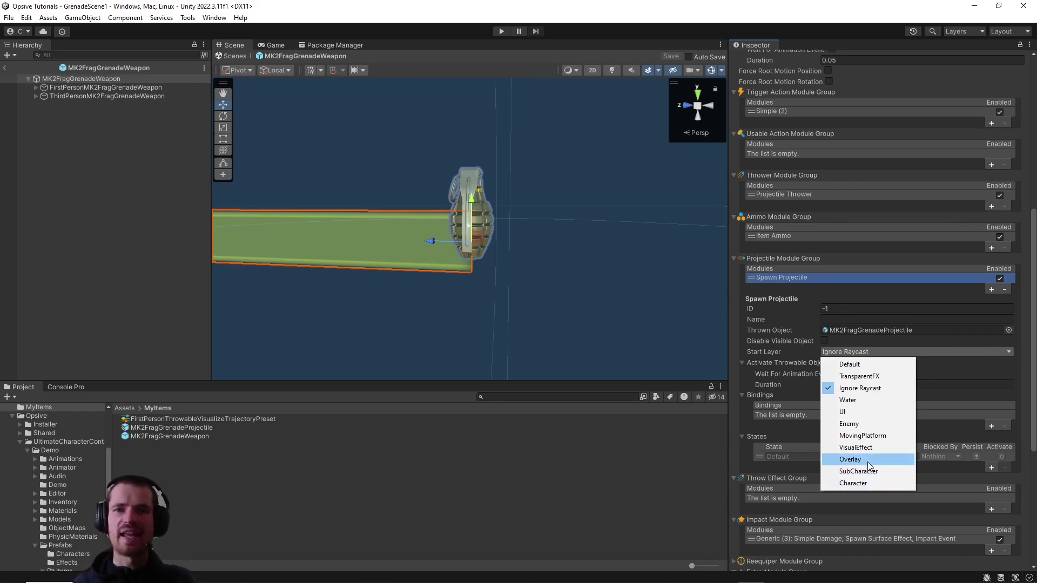
{"action": "left_click", "coordinate": [1021, 366]}
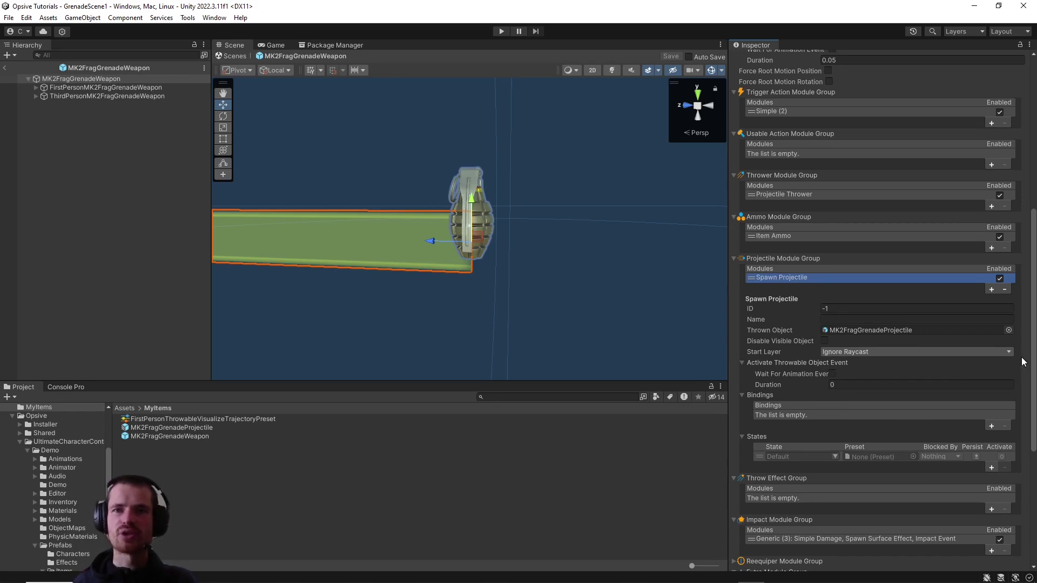
Step: Create a new state preset for the Spawn Projectile module, saved in MyItems as FirstPersonSpawnProjectilePreset
{"action": "left_click", "coordinate": [992, 467]}
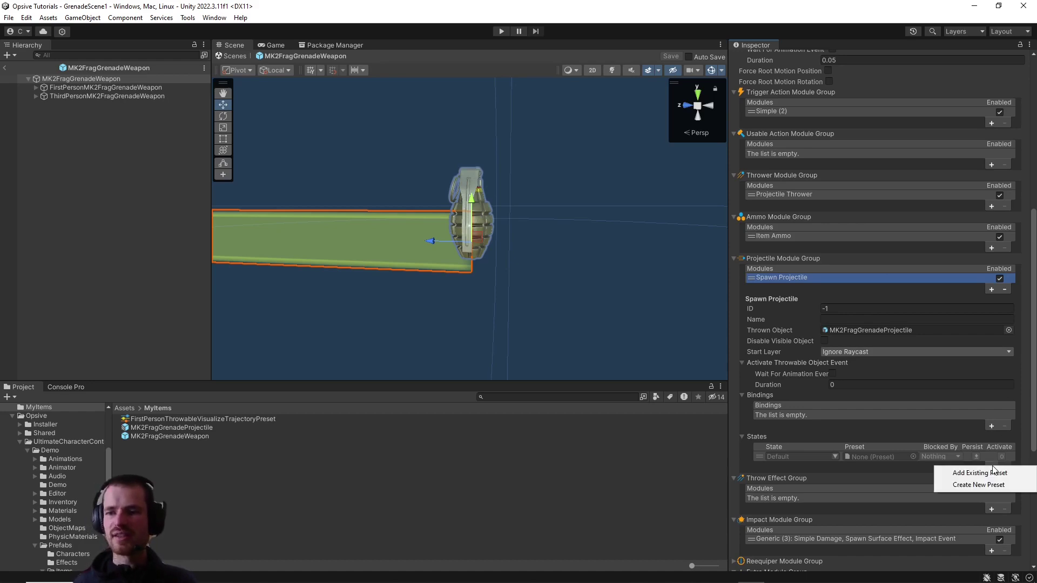
{"action": "left_click", "coordinate": [973, 484]}
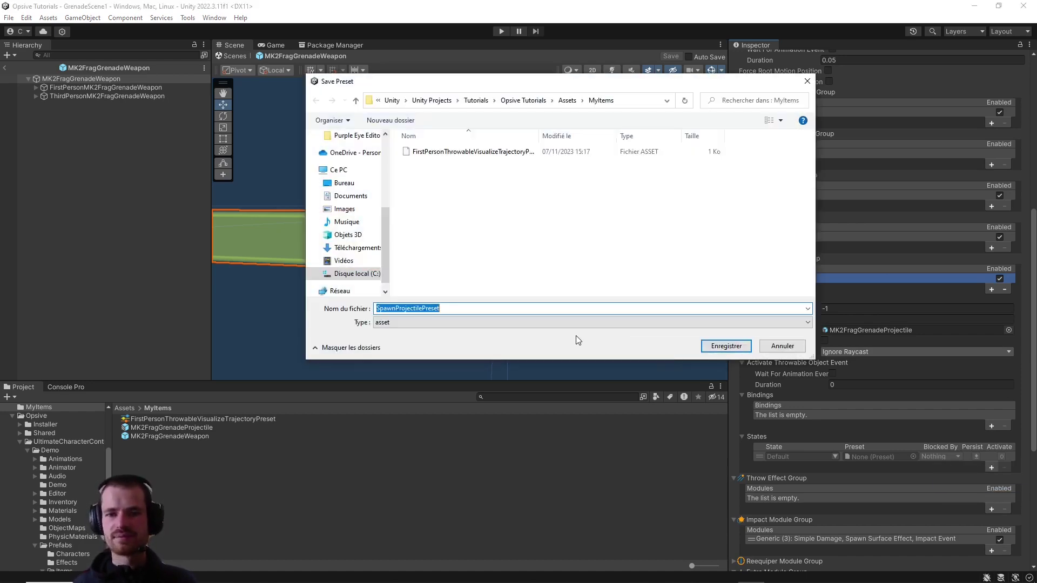
{"action": "key", "text": "Home"}
{"action": "type", "text": "FirstPerson"}
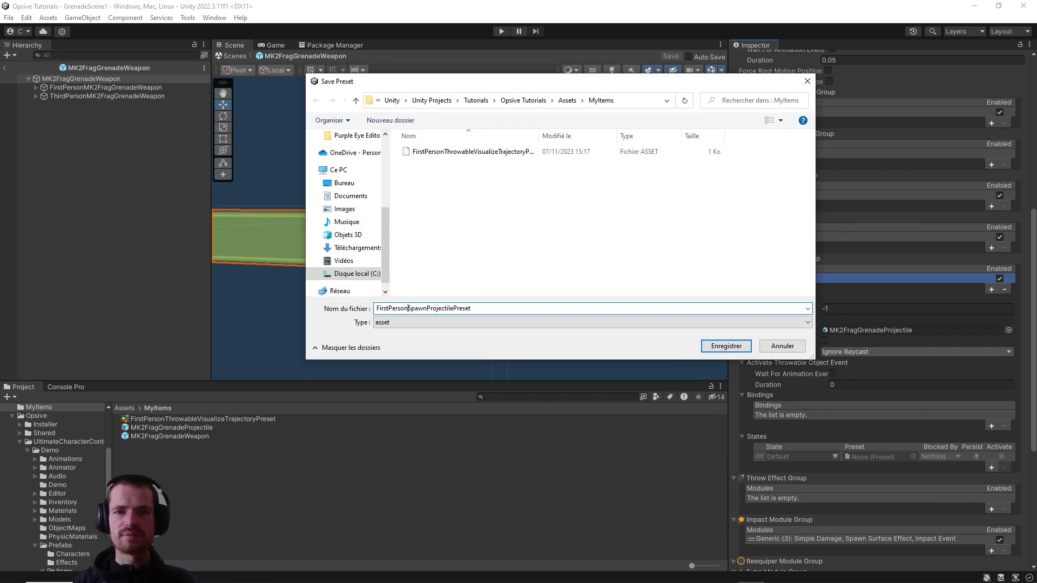
{"action": "key", "text": "Return"}
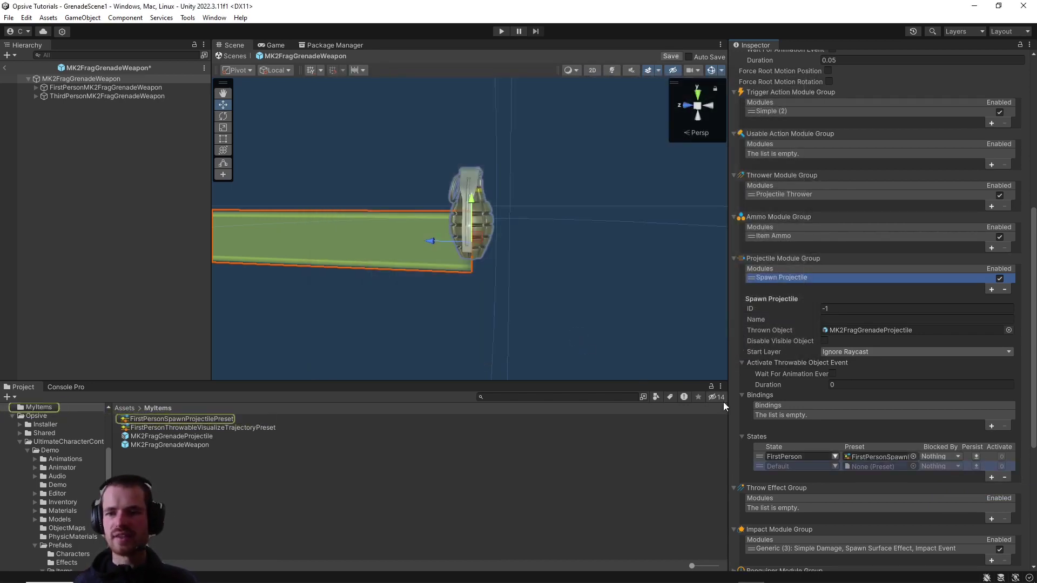
Step: Add the Start Layer property to FirstPersonSpawnProjectilePreset and set it to 29
{"action": "left_click", "coordinate": [197, 419]}
{"action": "left_click", "coordinate": [972, 95]}
{"action": "left_click", "coordinate": [926, 152]}
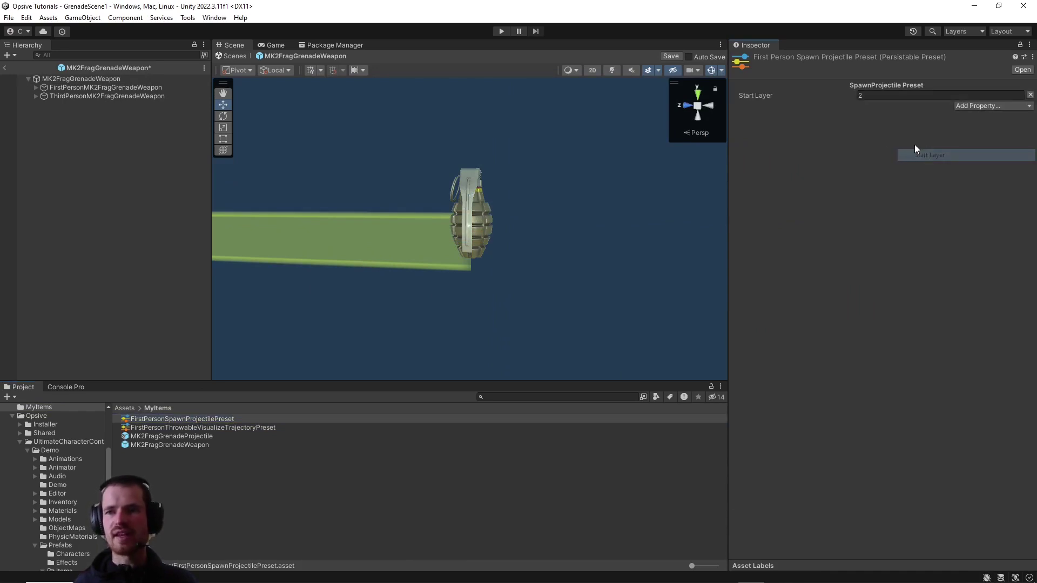
{"action": "left_click", "coordinate": [868, 95]}
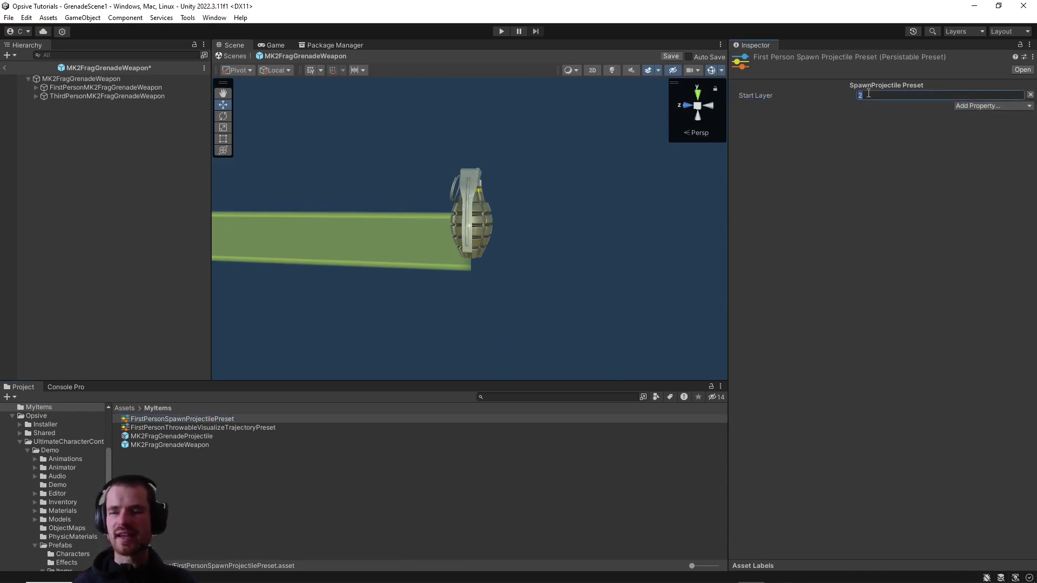
{"action": "type", "text": "29"}
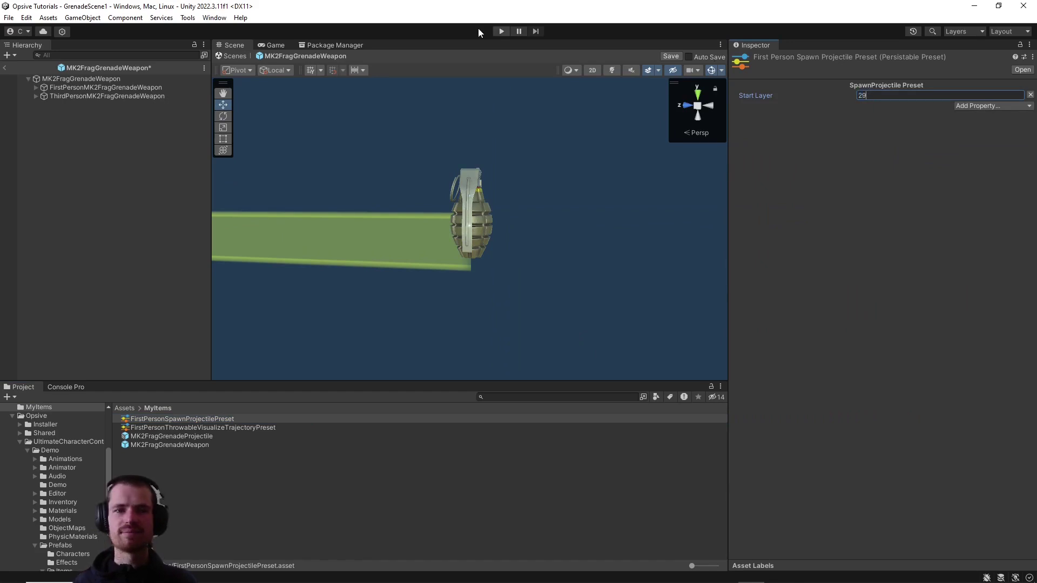
Step: Check the Overlay layer's number in the weapon object's layer list and leave prefab mode, saving the prefab changes
{"action": "left_click", "coordinate": [134, 79]}
{"action": "left_click", "coordinate": [938, 72]}
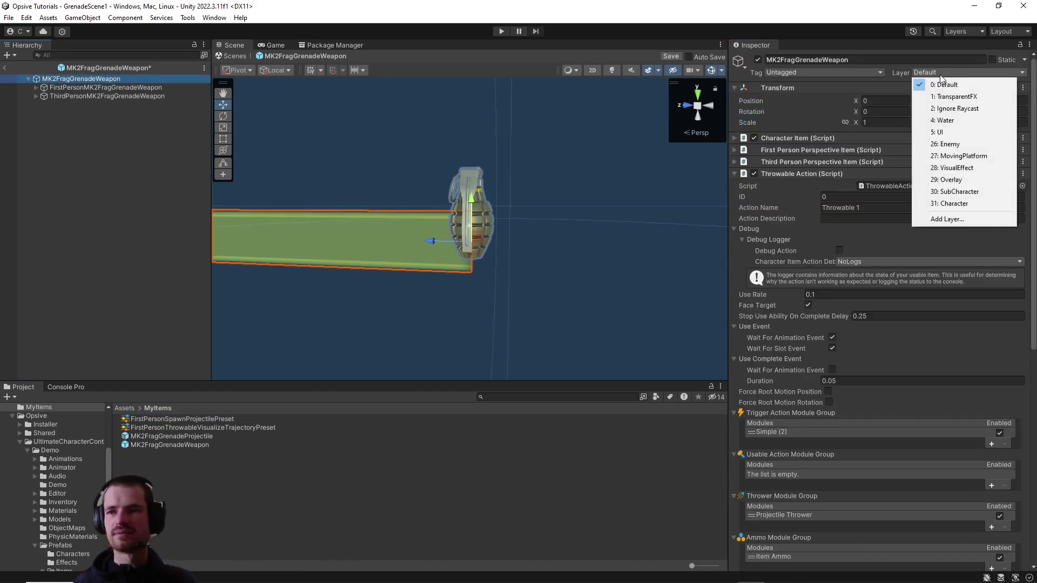
{"action": "left_click", "coordinate": [940, 180]}
{"action": "left_click", "coordinate": [141, 151]}
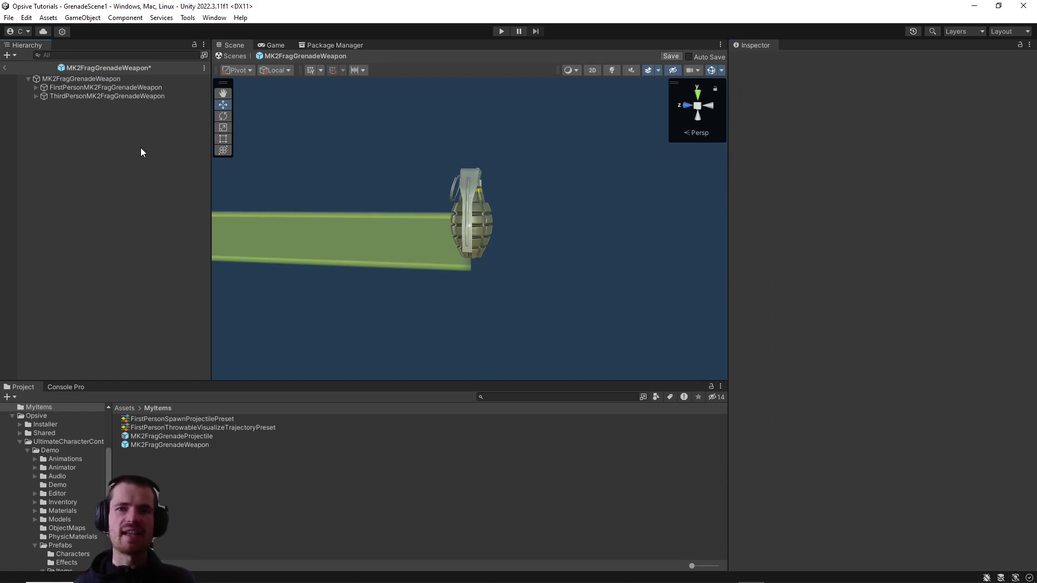
{"action": "left_click", "coordinate": [5, 68]}
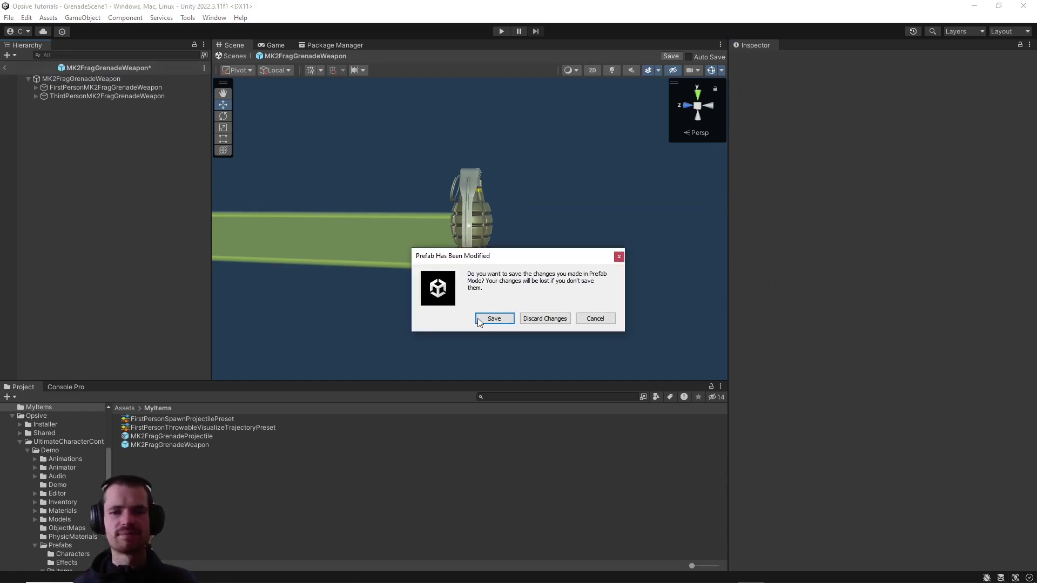
{"action": "left_click", "coordinate": [486, 323]}
Step: Play the scene in a maximized Game view, test a grenade throw in first person, and stop play mode
{"action": "double_click", "coordinate": [274, 45]}
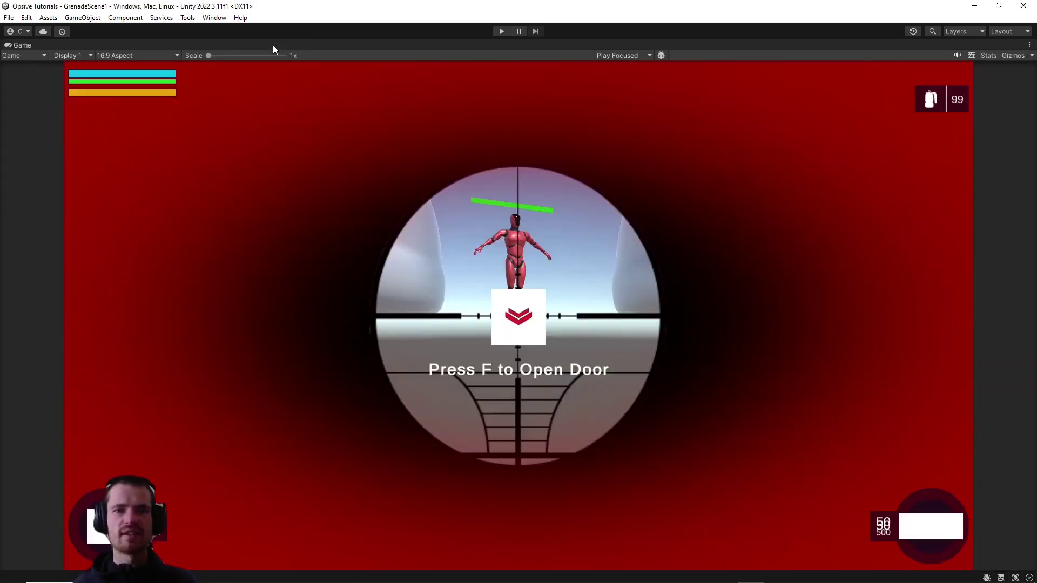
{"action": "left_click", "coordinate": [501, 32]}
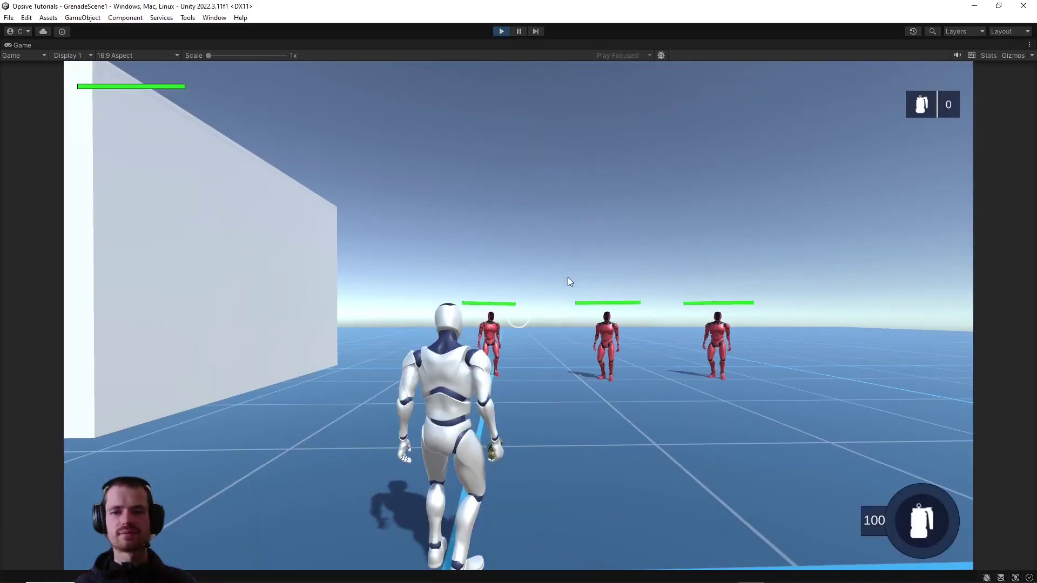
{"action": "left_click", "coordinate": [568, 277]}
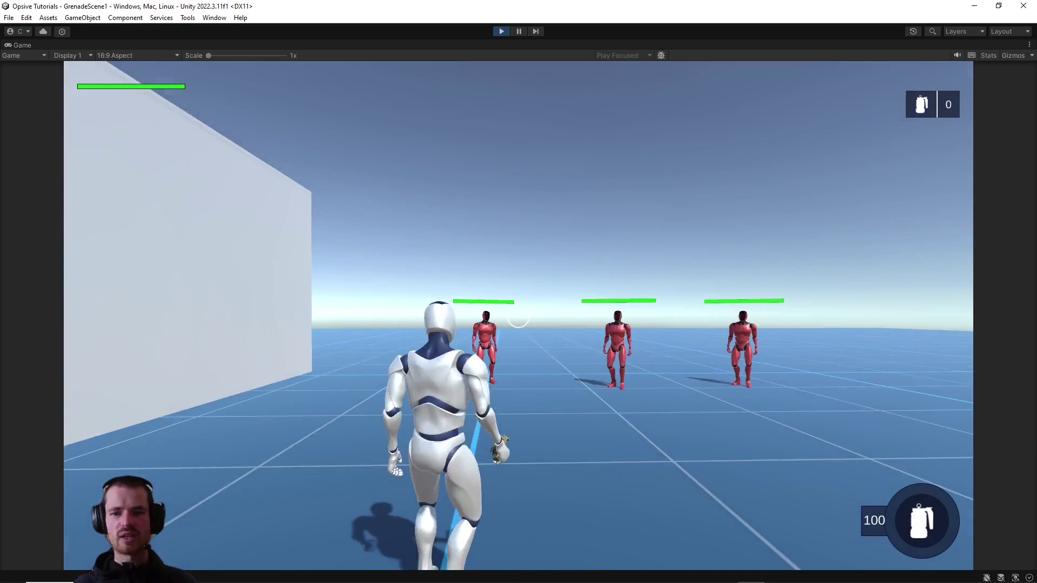
{"action": "key", "text": "v"}
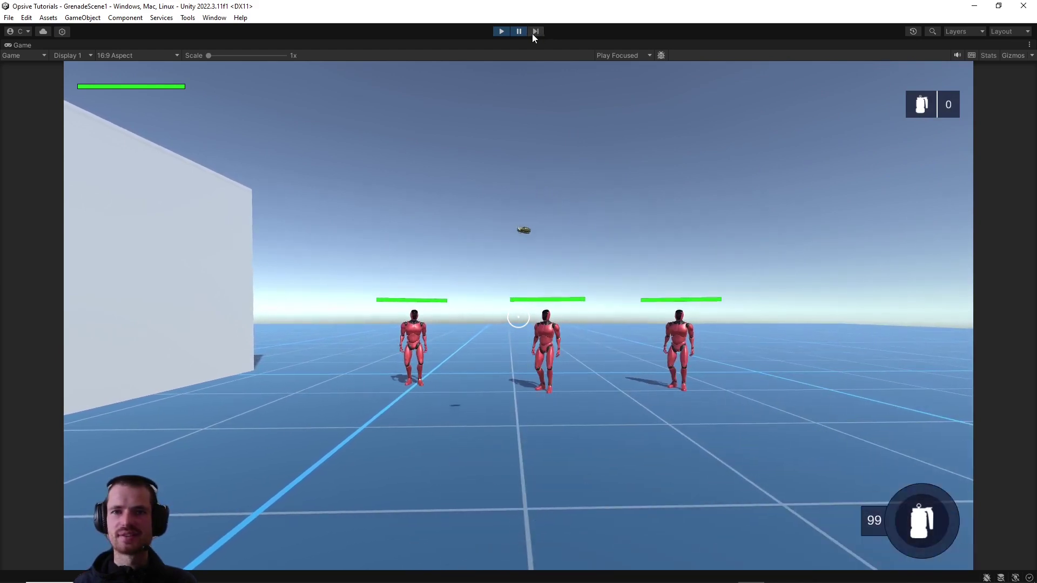
{"action": "left_click", "coordinate": [520, 31]}
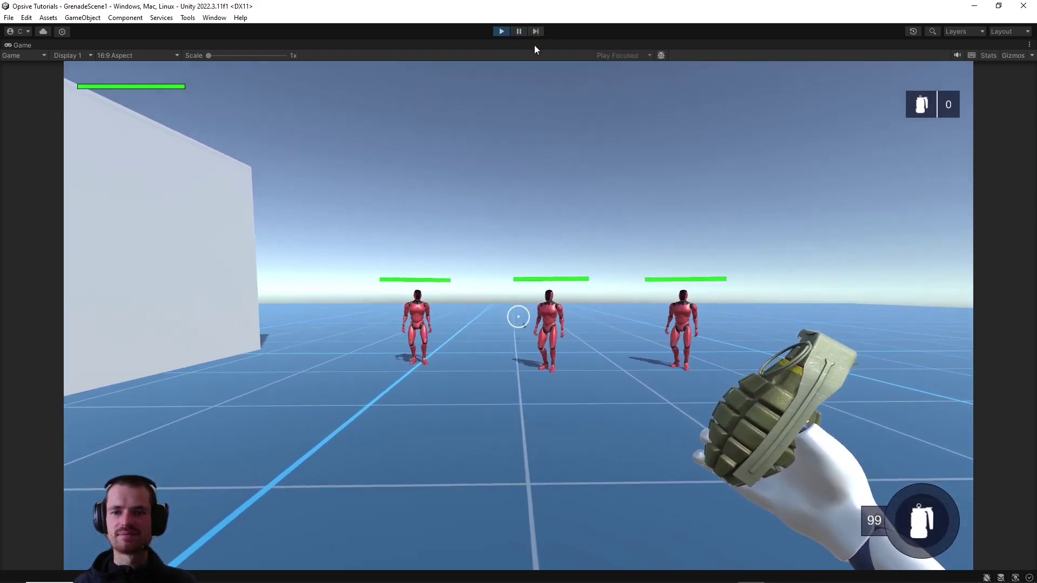
{"action": "key", "text": "ctrl+p"}
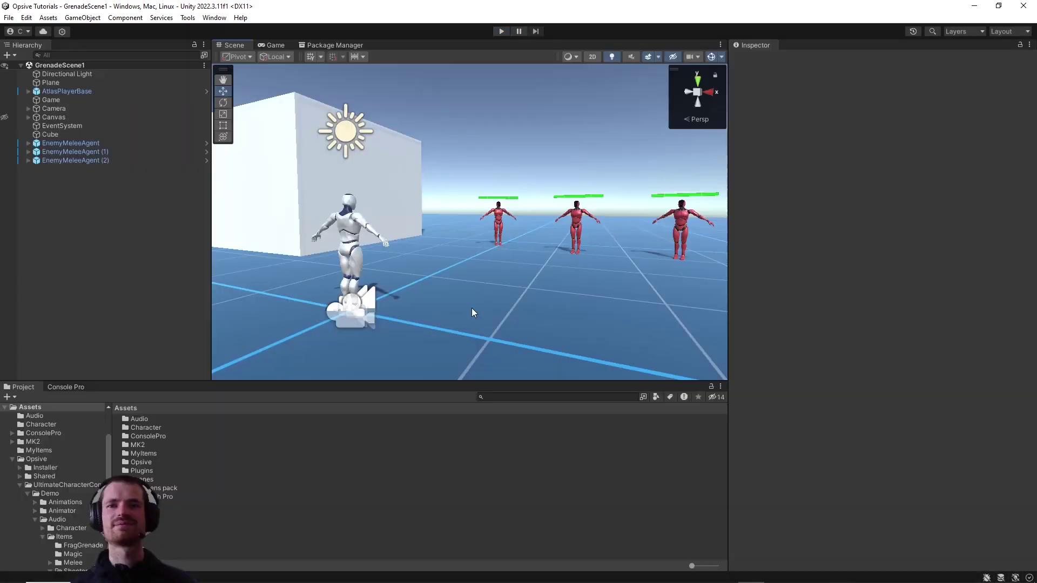